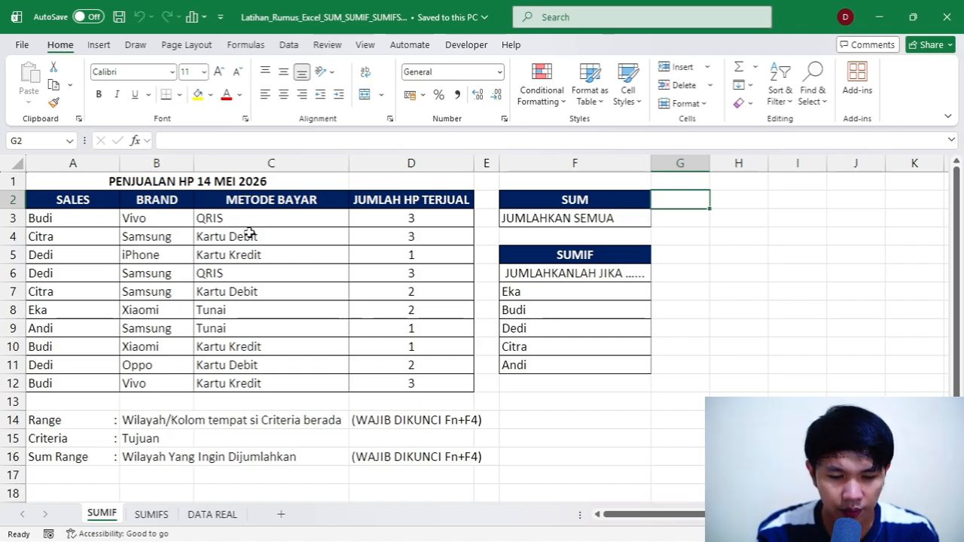
# Examine the extent of the sales records on the DATA REAL sheet and return to the SUMIF sheet.
pyautogui.hotkey('ctrl', 'pagedown')
pyautogui.hotkey('ctrl', 'pagedown')
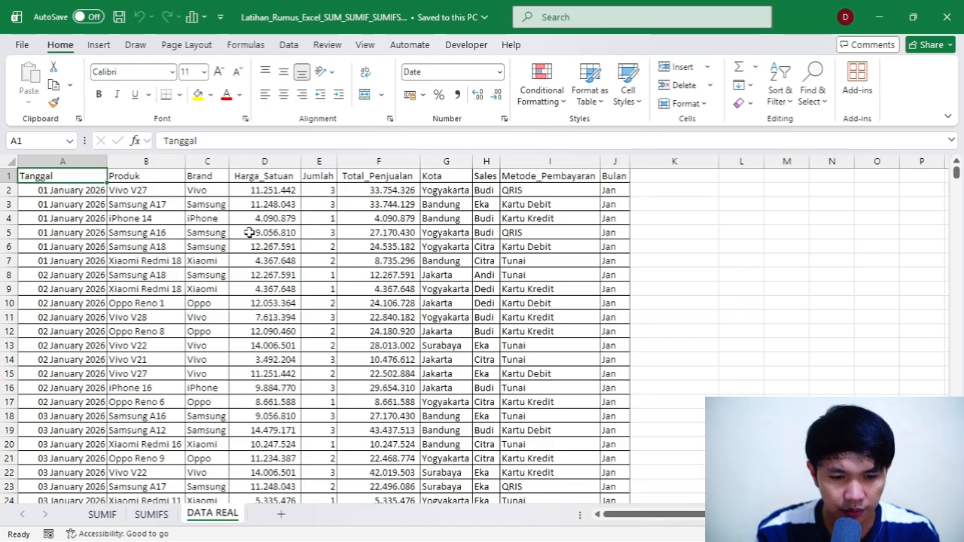
pyautogui.hotkey('ctrl', 'Right')
pyautogui.hotkey('ctrl', 'Down')
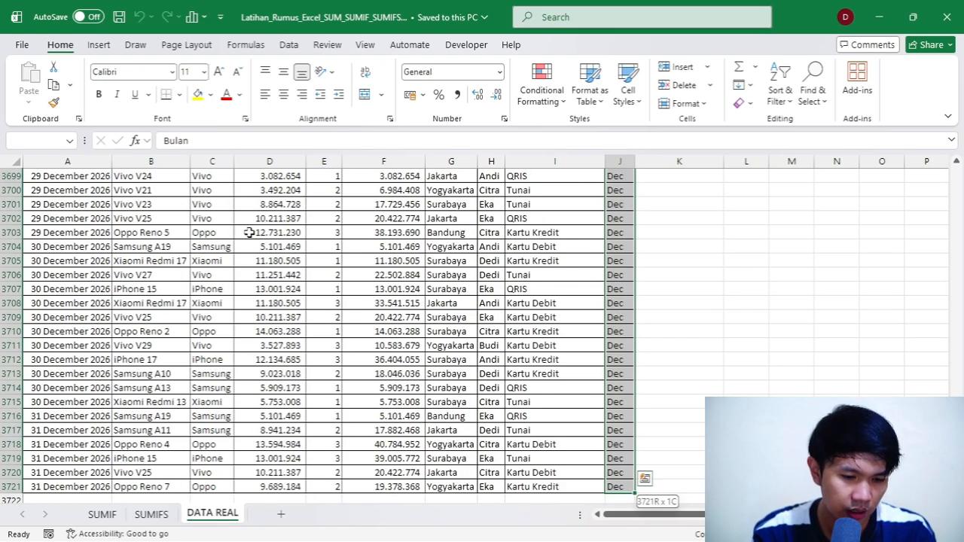
pyautogui.hotkey('ctrl', 'Home')
pyautogui.hotkey('ctrl', 'Down')
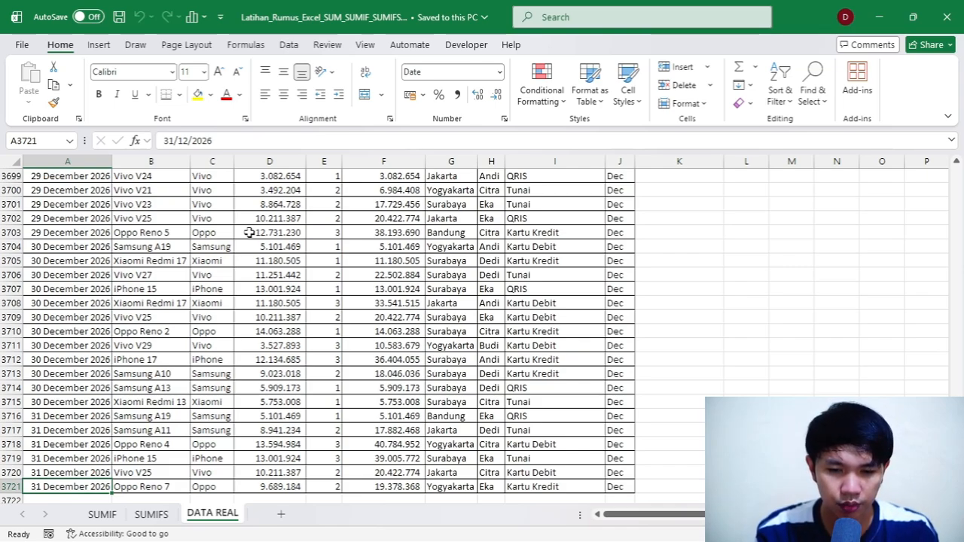
pyautogui.hotkey('ctrl', 'Up')
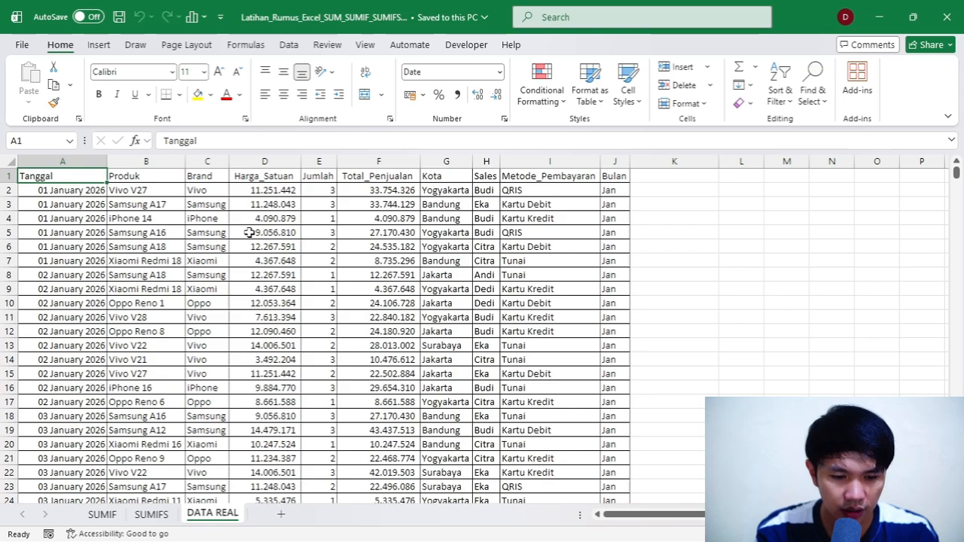
pyautogui.hotkey('ctrl', 'pageup')
pyautogui.hotkey('ctrl', 'pageup')
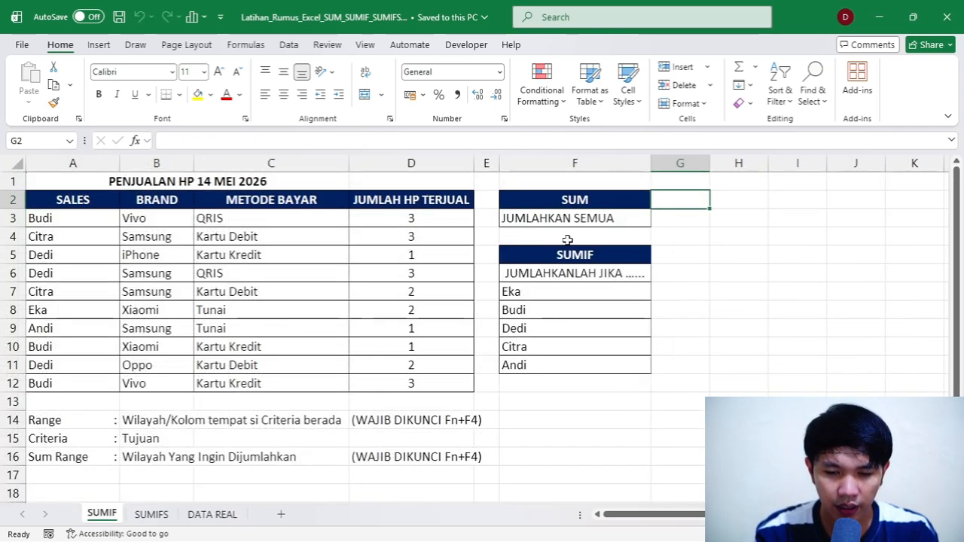
pyautogui.press('Right')
pyautogui.press('Left')
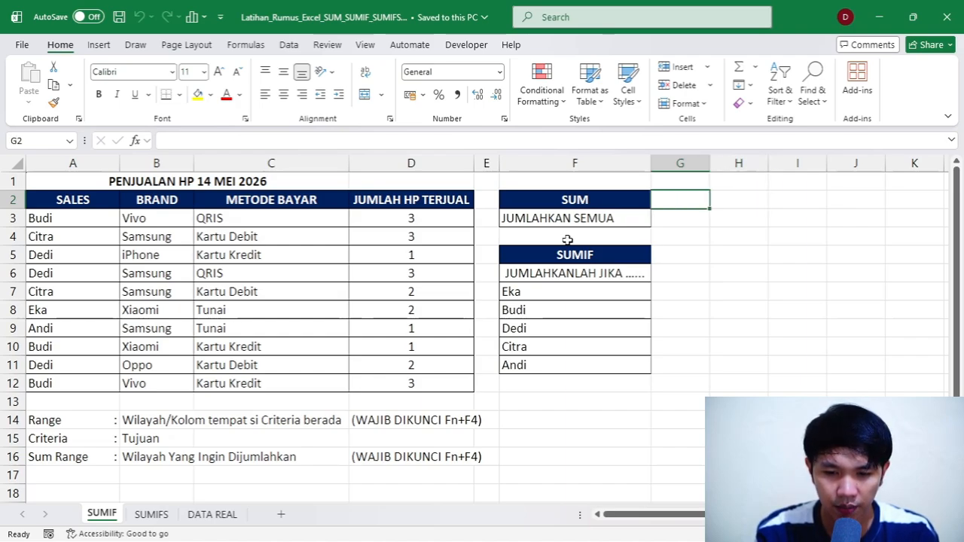
pyautogui.press('Down')
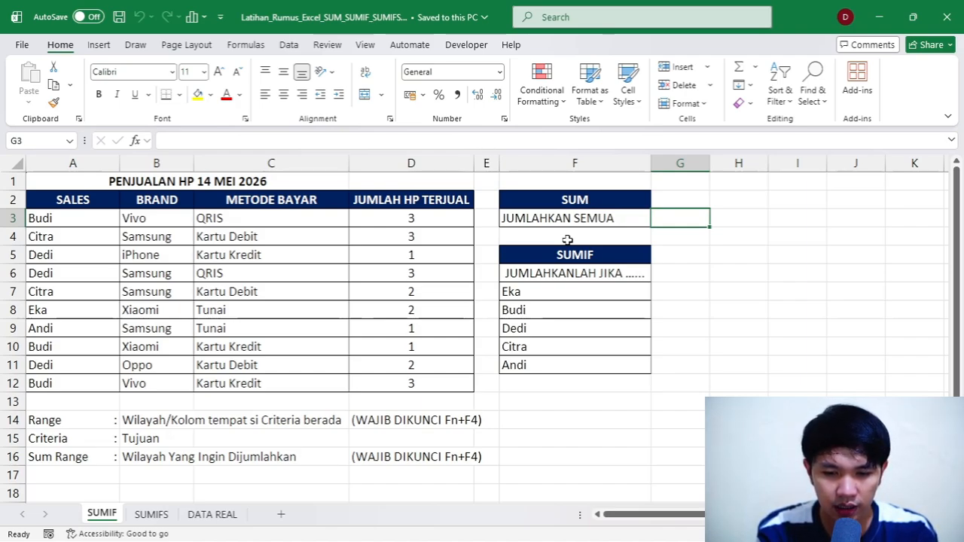
pyautogui.write('=sum')
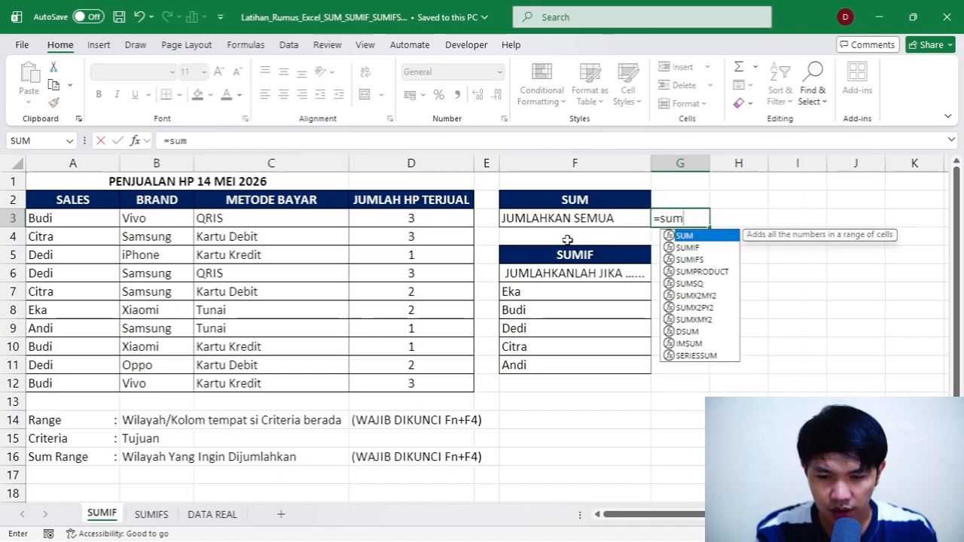
pyautogui.press('BackSpace')
pyautogui.press('BackSpace')
pyautogui.press('BackSpace')
pyautogui.press('BackSpace')
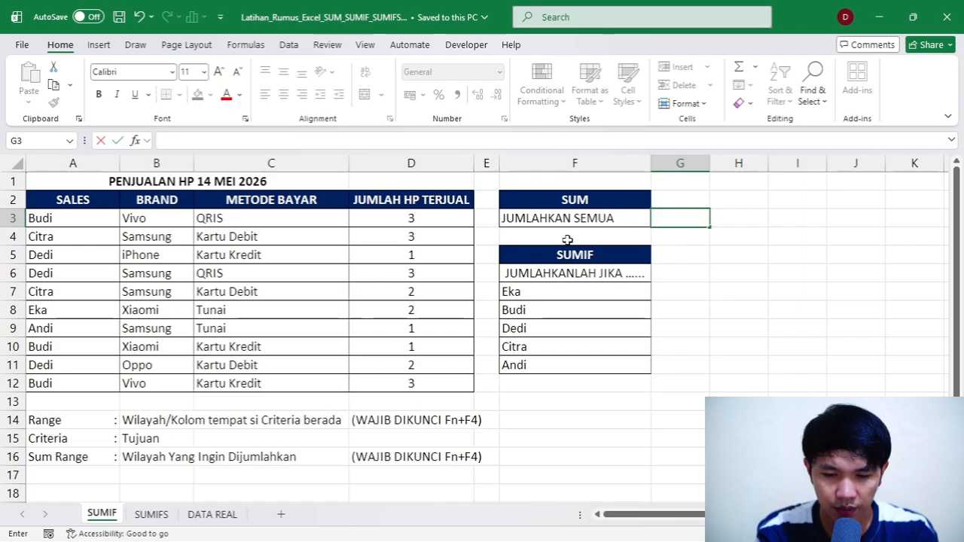
# Total the JUMLAH HP TERJUAL values D3:D12 in G3 with a SUM formula.
pyautogui.write('=su')
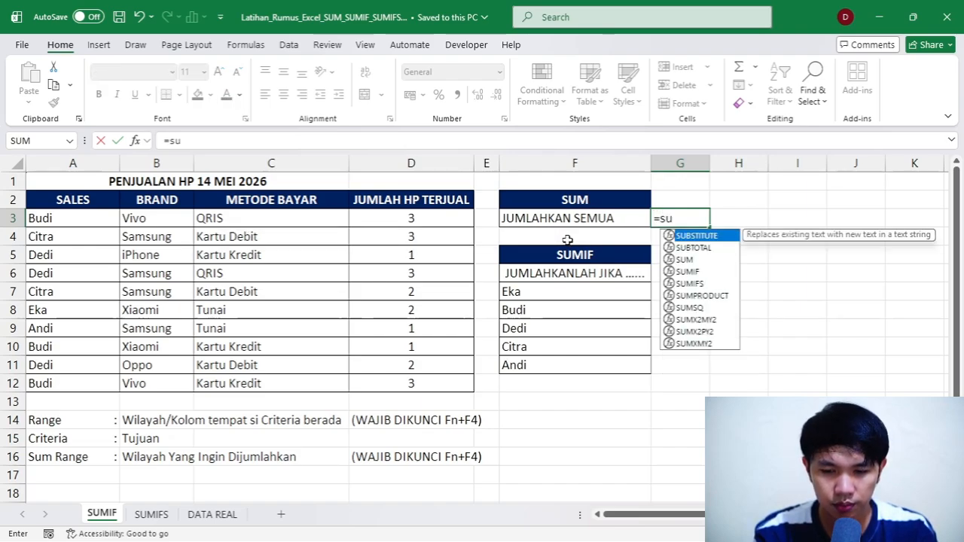
pyautogui.write('m')
pyautogui.press('Tab')
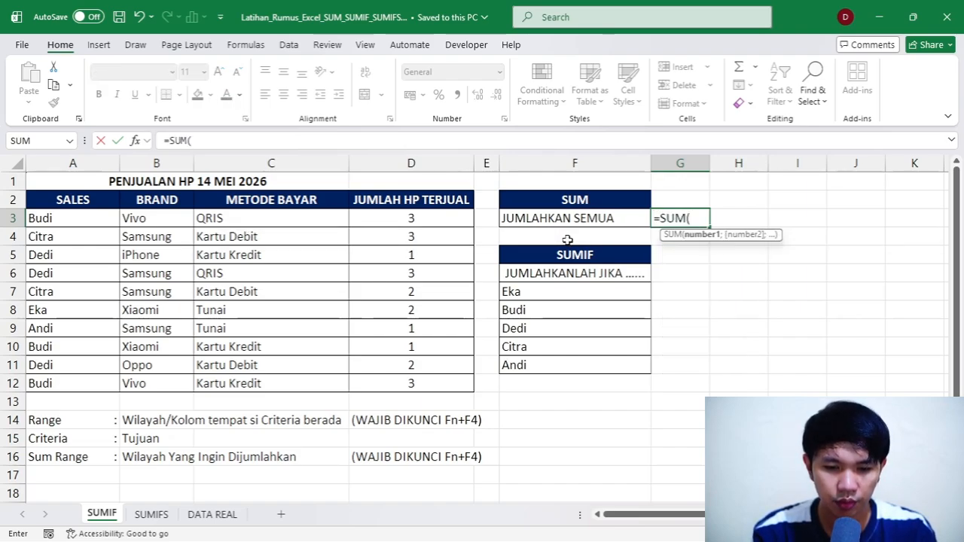
pyautogui.press('Left')
pyautogui.press('Left')
pyautogui.press('Left')
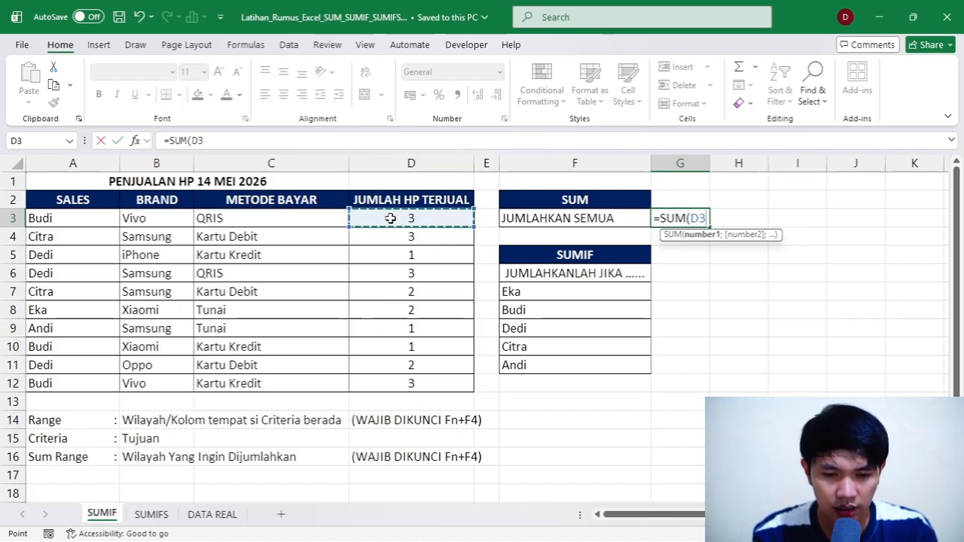
pyautogui.moveTo(391, 219); pyautogui.dragTo(404, 381)
pyautogui.press('Return')
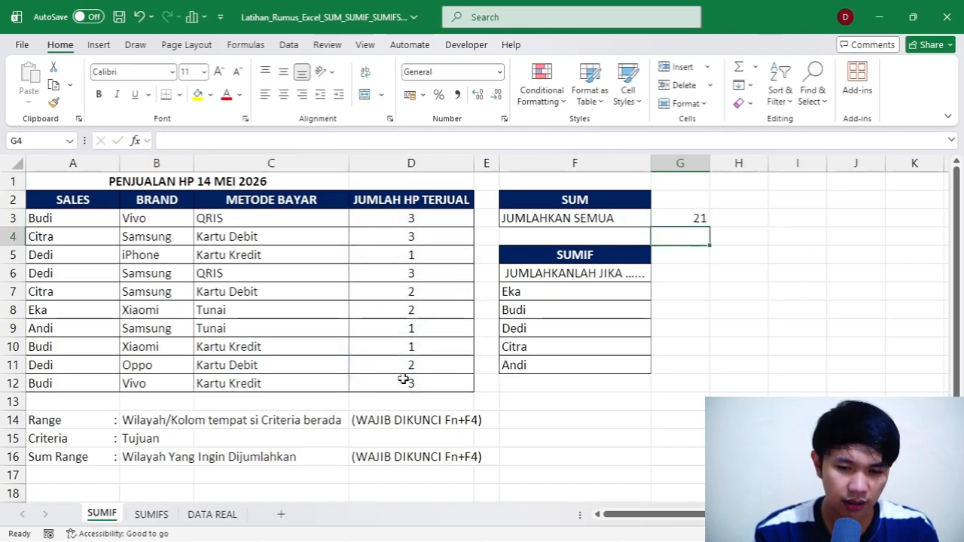
# Clear G3 and re-enter its SUM formula over the full range D3:D12.
pyautogui.press('Up')
pyautogui.press('BackSpace')
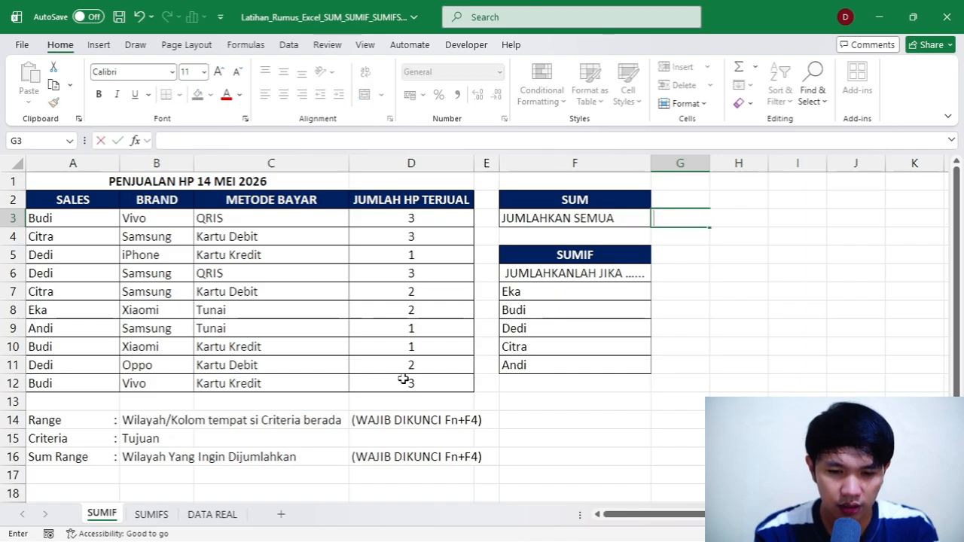
pyautogui.write('=sum')
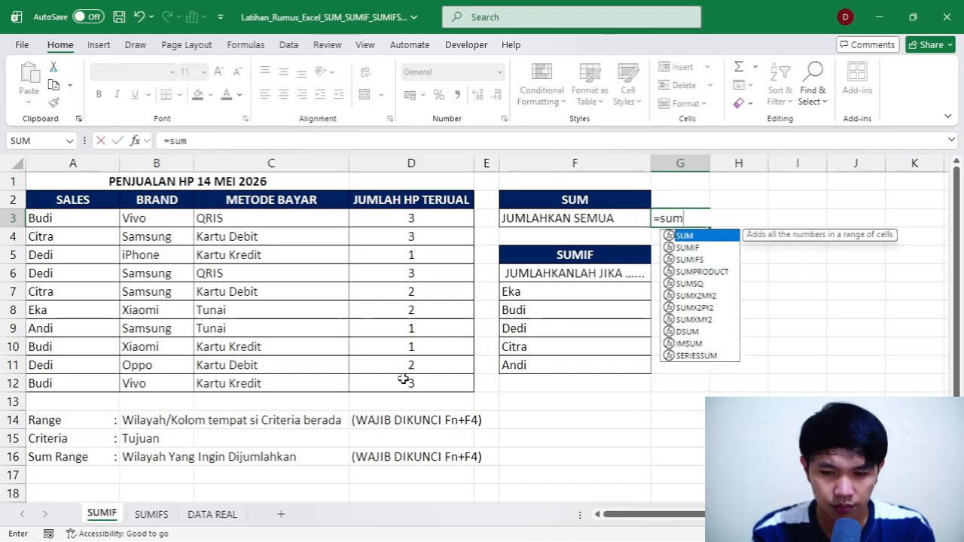
pyautogui.press('Tab')
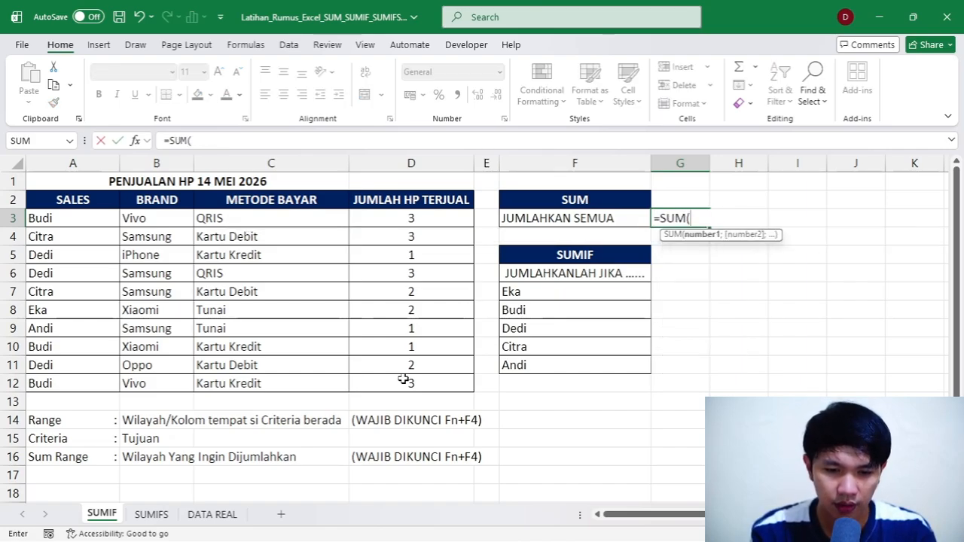
pyautogui.click(376, 221)
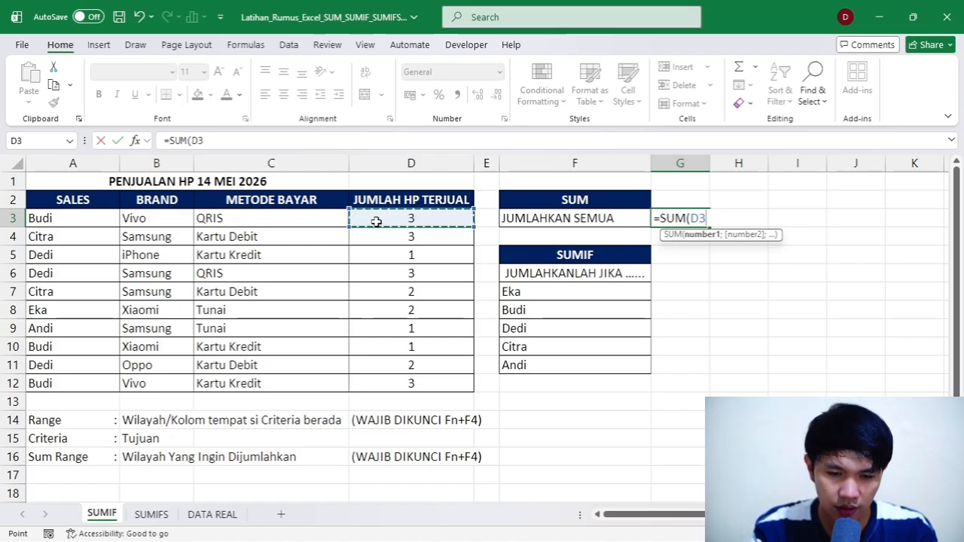
pyautogui.hotkey('ctrl', 'shift', 'Down')
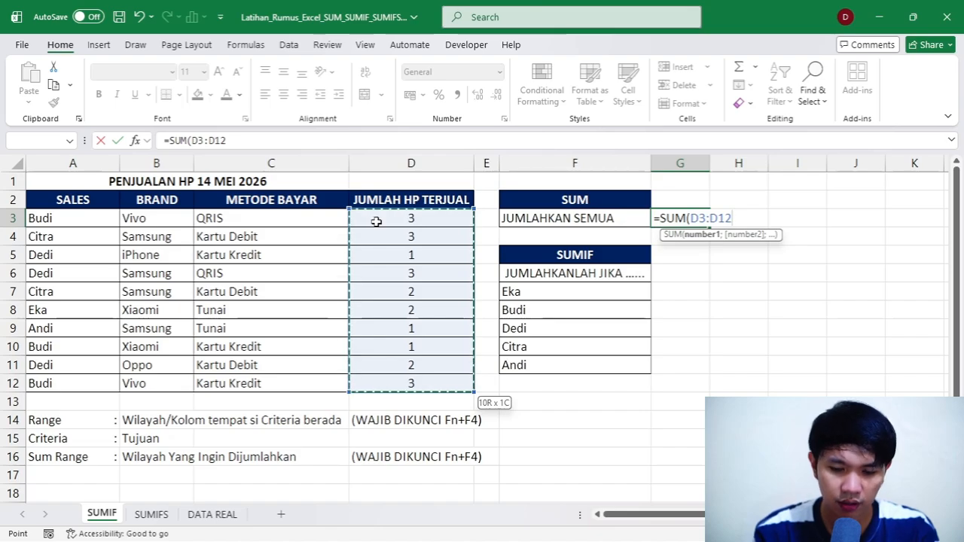
pyautogui.press('Return')
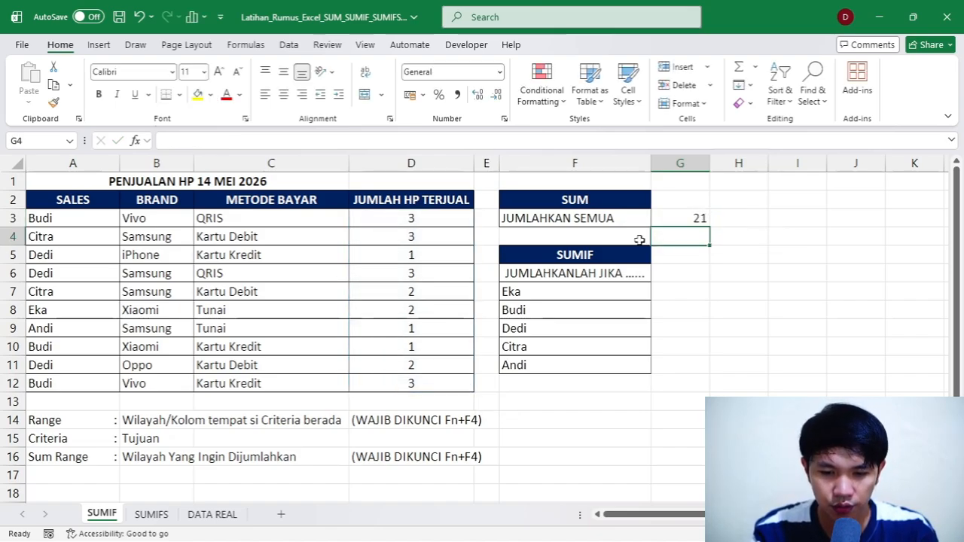
# Examine the sales table rows 3, 10 and 12, which belong to the same salesperson.
pyautogui.click(679, 261)
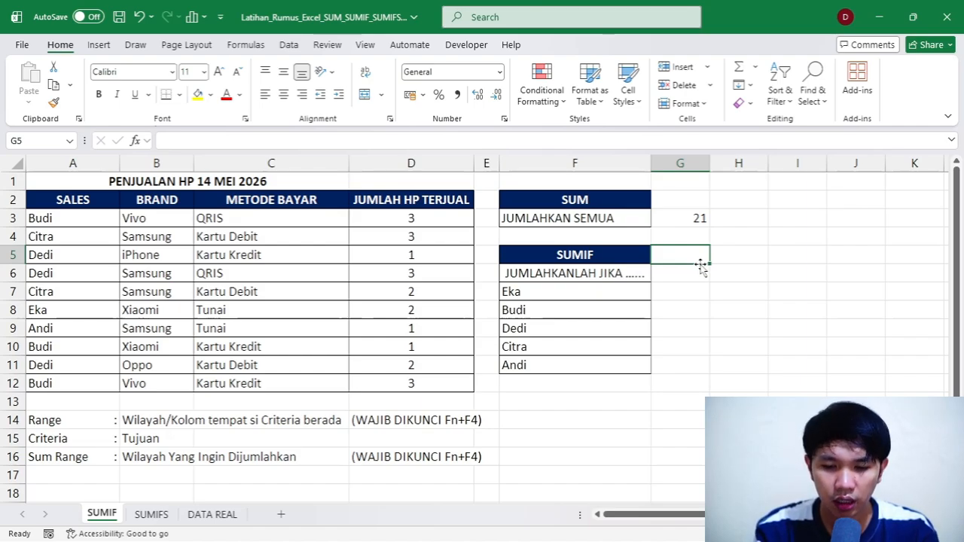
pyautogui.press('Right')
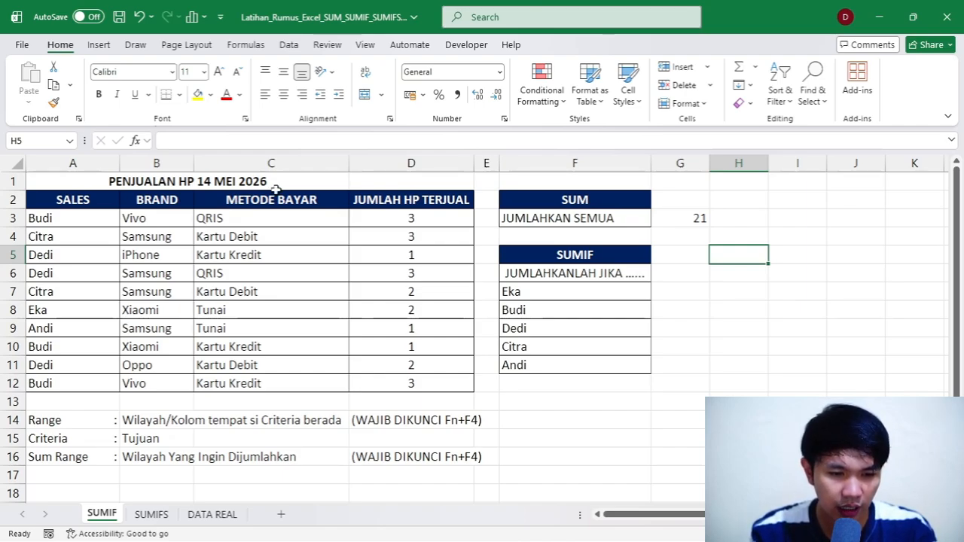
pyautogui.click(59, 219)
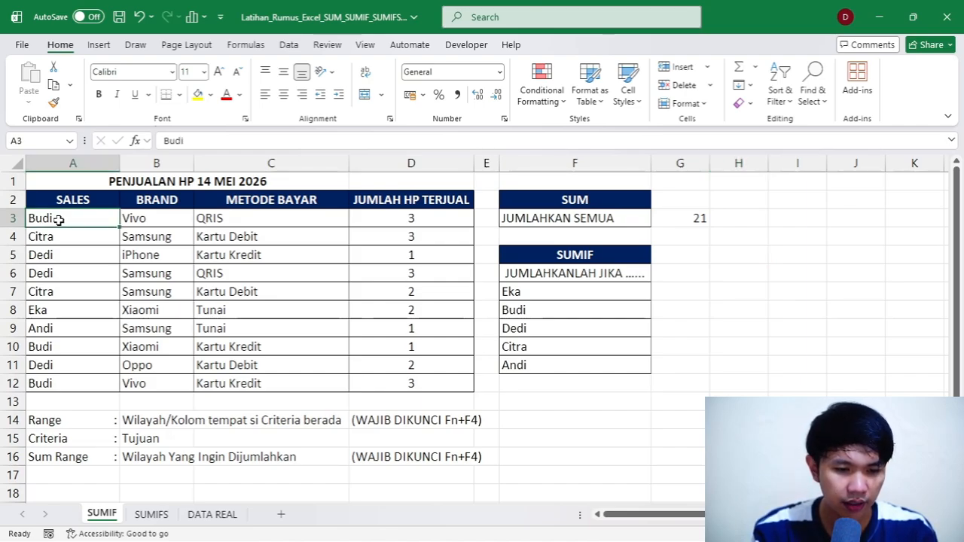
pyautogui.hotkey('ctrl', 'shift', 'Right')
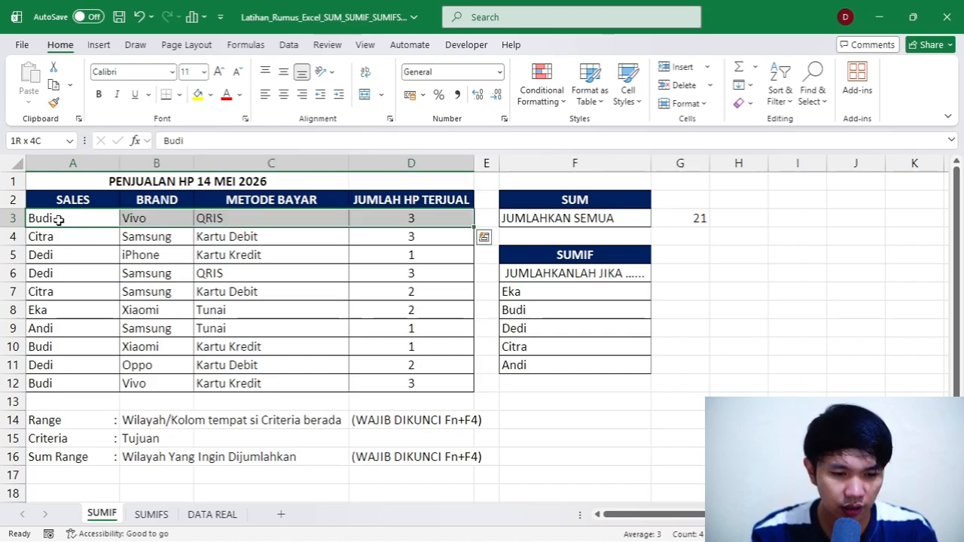
pyautogui.click(50, 348)
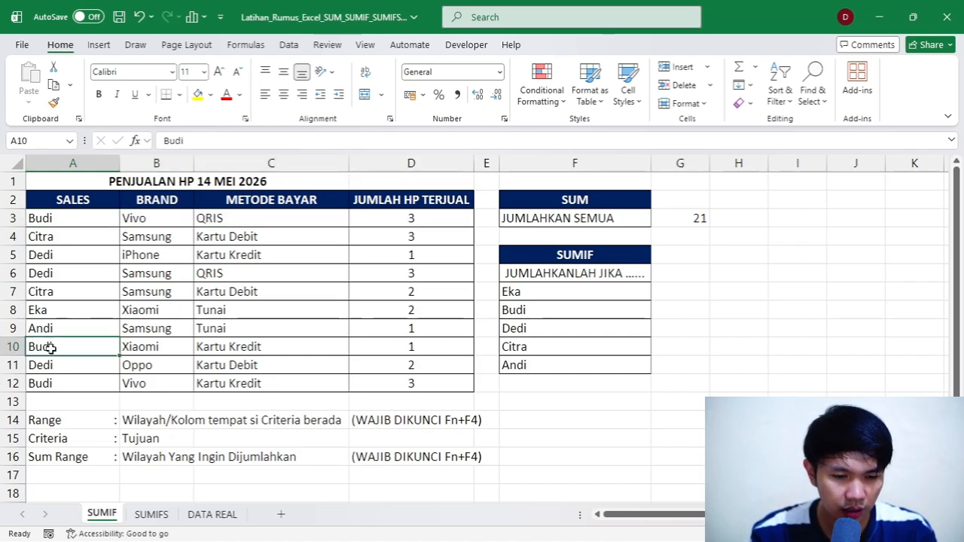
pyautogui.click(61, 387)
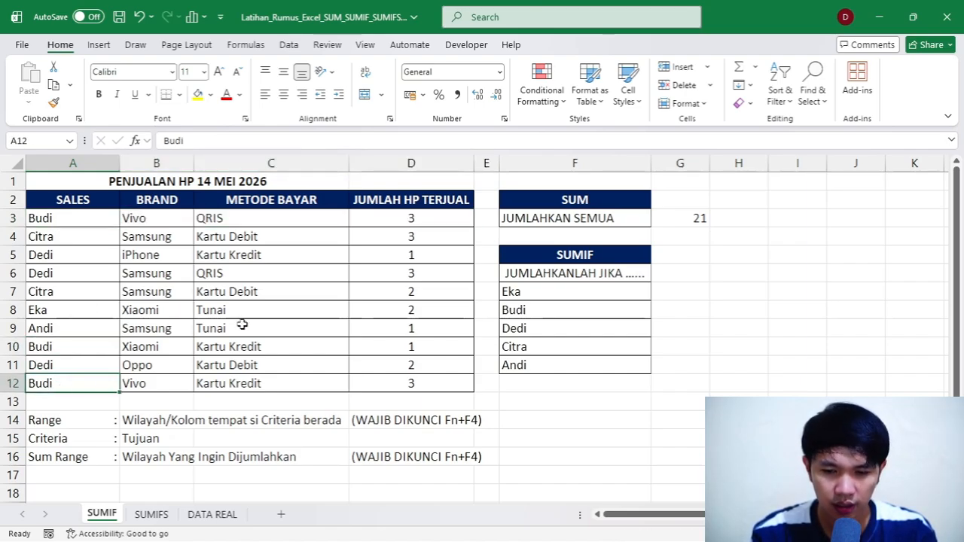
# Start a SUMIF formula in H5 with the SALES column $A$3:$A$12 as its absolute range.
pyautogui.click(736, 255)
pyautogui.write('=sumi')
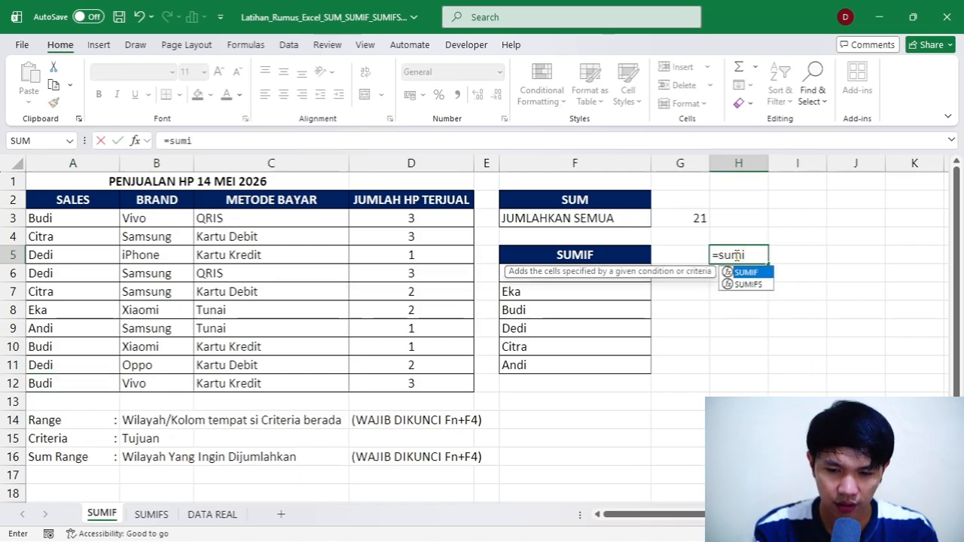
pyautogui.press('Tab')
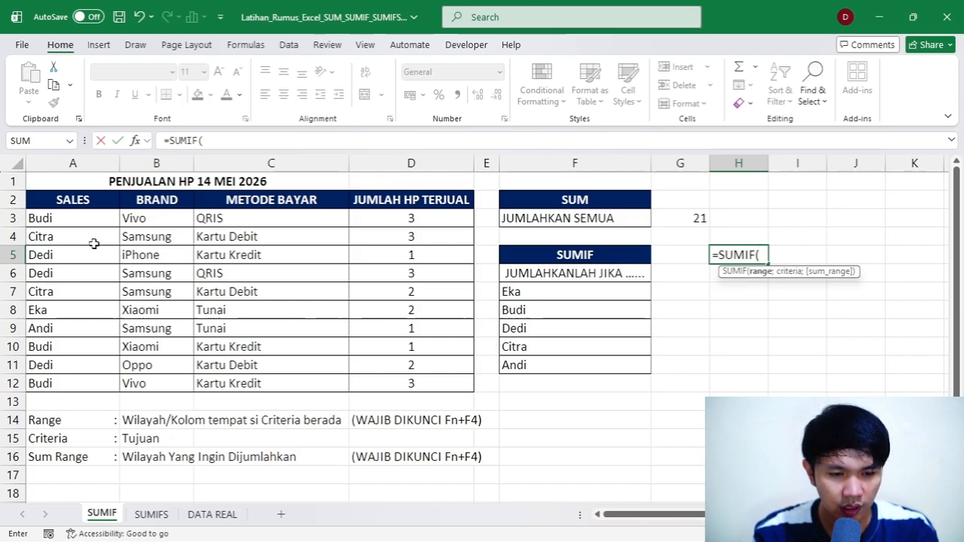
pyautogui.click(56, 219)
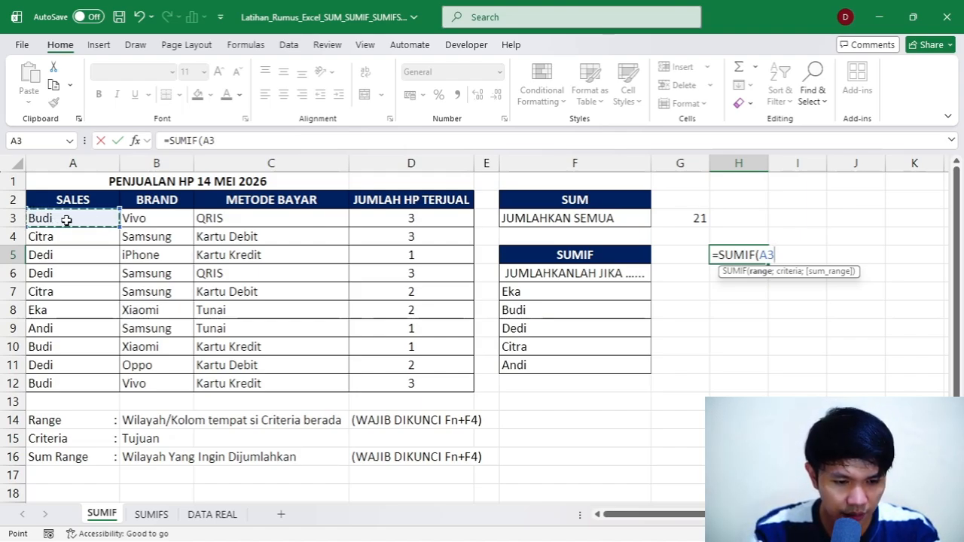
pyautogui.moveTo(66, 219); pyautogui.dragTo(55, 386)
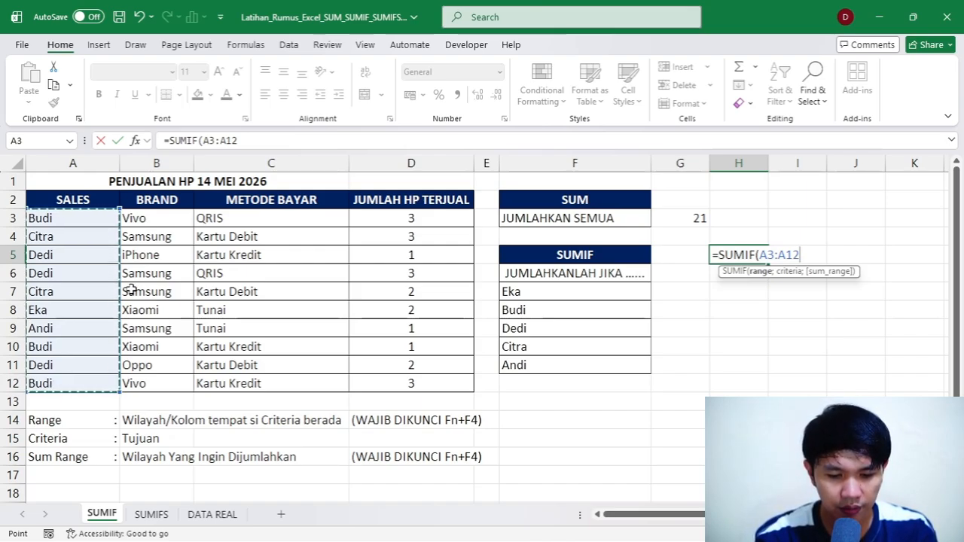
pyautogui.press('F4')
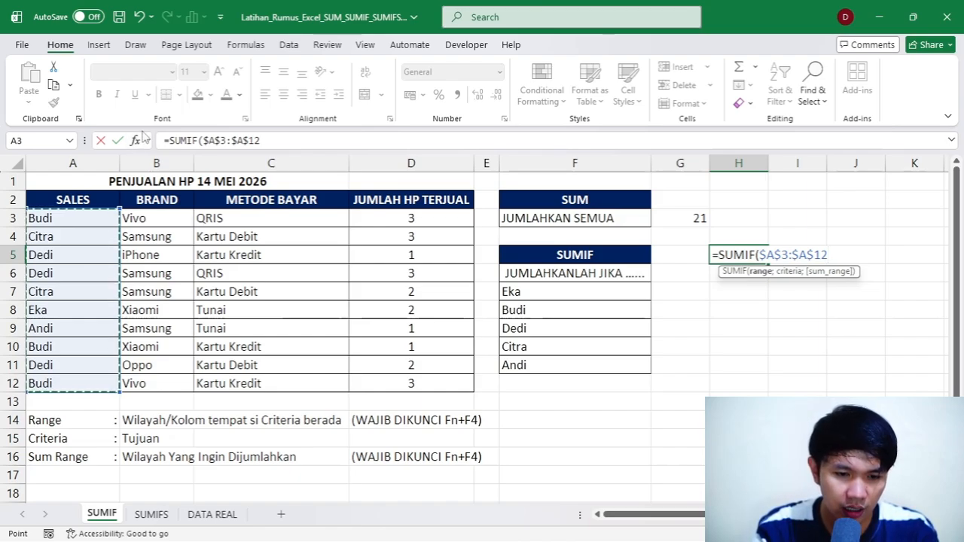
# Inspect the absolute reference signs in the SUMIF formula's range argument.
pyautogui.click(208, 140)
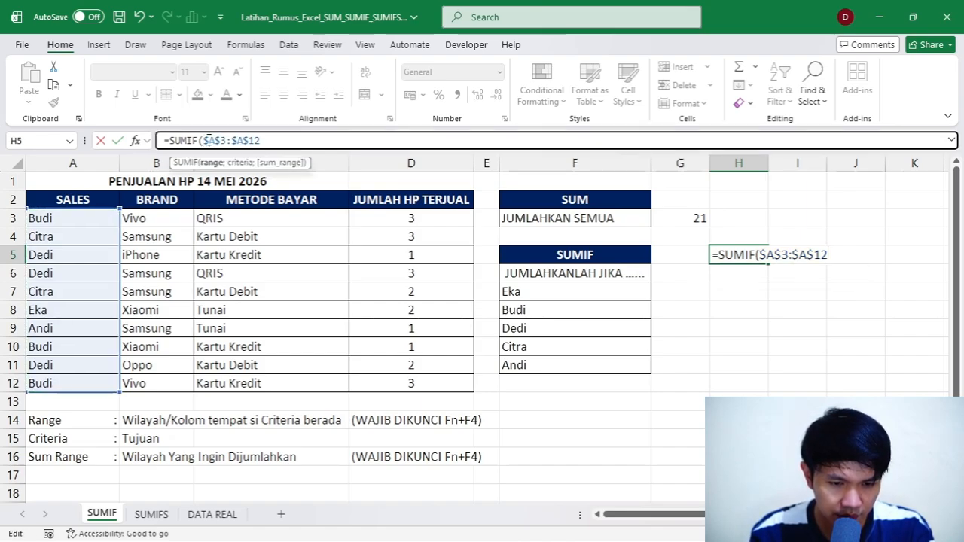
pyautogui.press('Left')
pyautogui.press('Right')
pyautogui.press('Right')
pyautogui.press('Right')
pyautogui.press('Right')
pyautogui.press('Right')
pyautogui.press('Right')
pyautogui.press('Right')
pyautogui.press('Right')
pyautogui.press('Right')
pyautogui.press('Right')
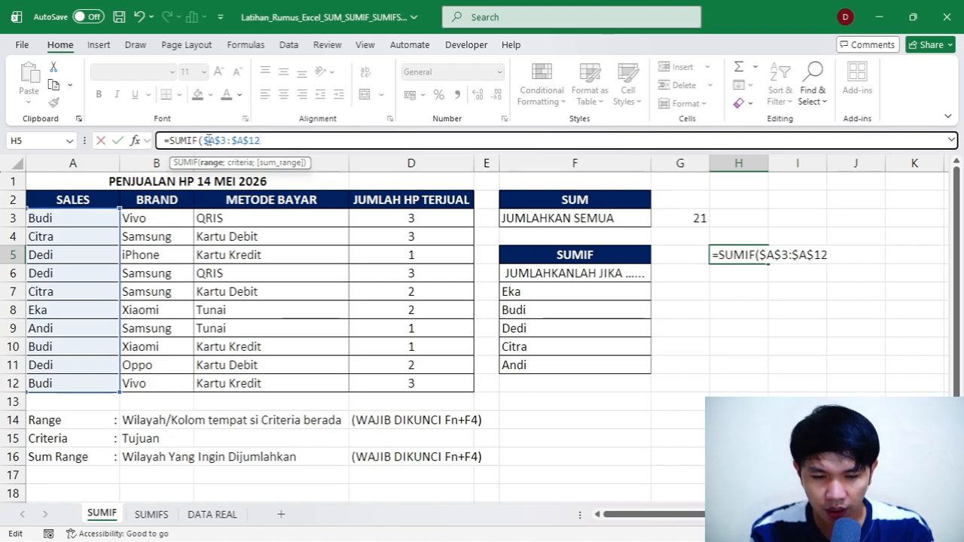
# Complete H5's SUMIF formula with the name in A3 as quoted text criteria and the absolute sum range $D$3:$D$12.
pyautogui.write(';')
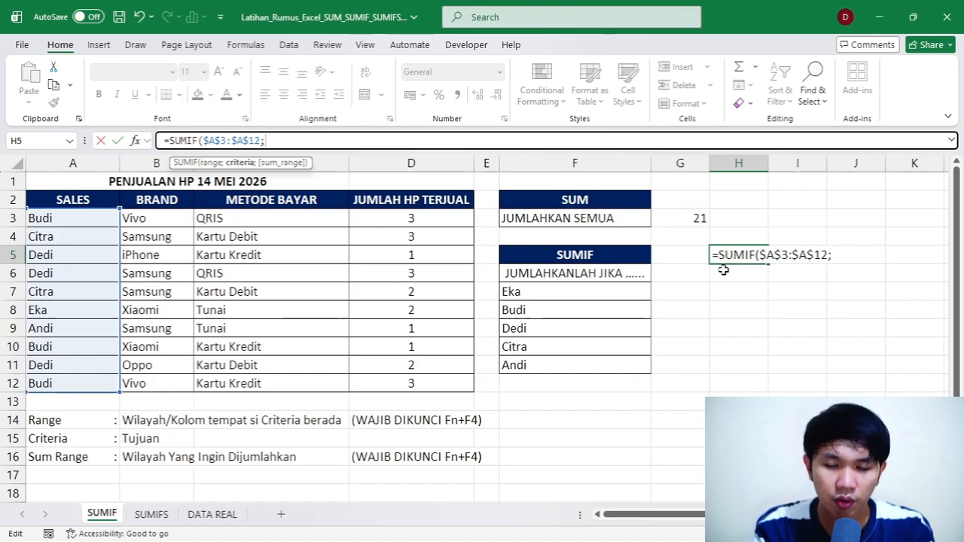
pyautogui.write('"budi')
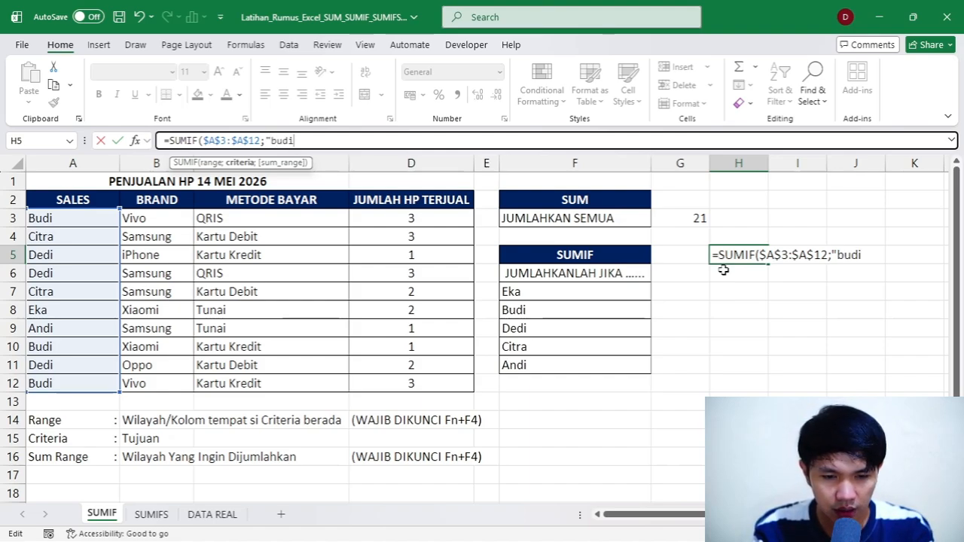
pyautogui.write('"')
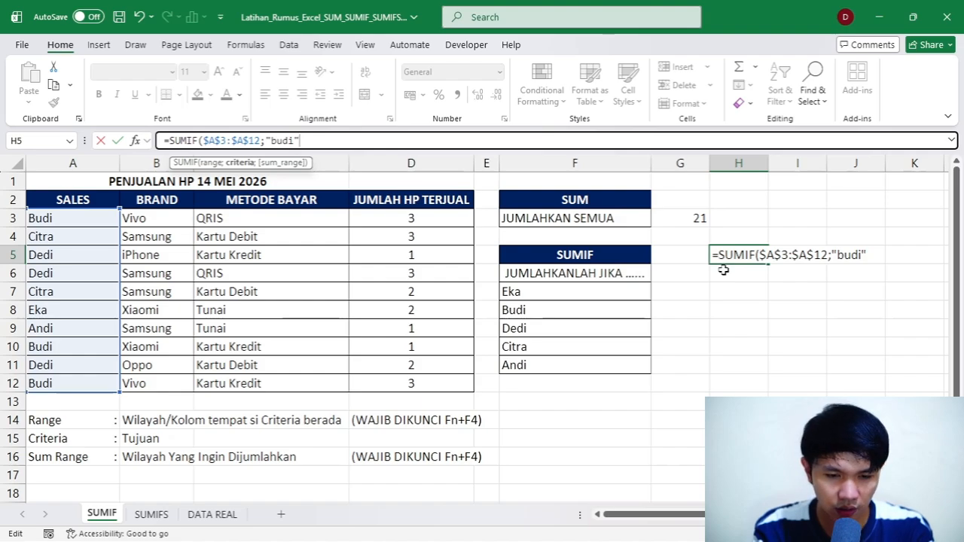
pyautogui.write(';')
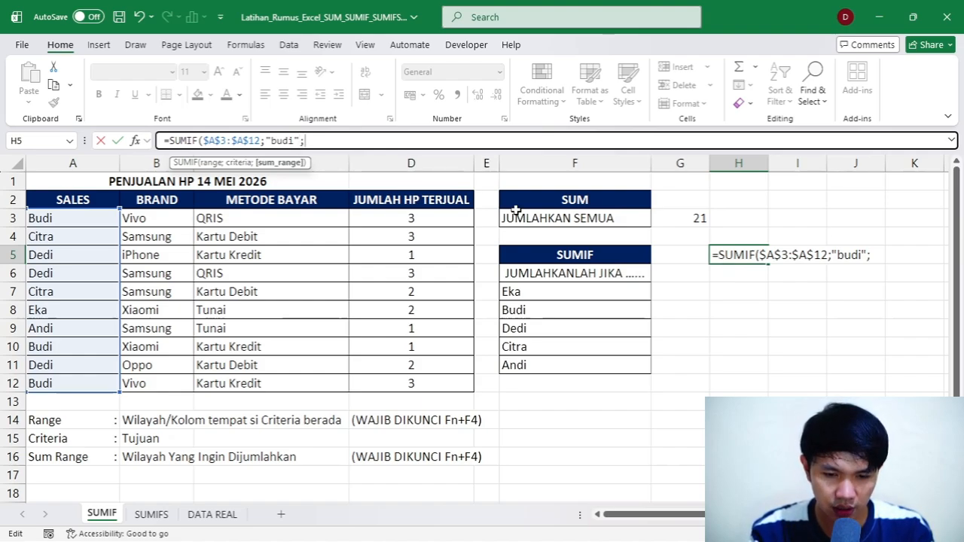
pyautogui.click(386, 217)
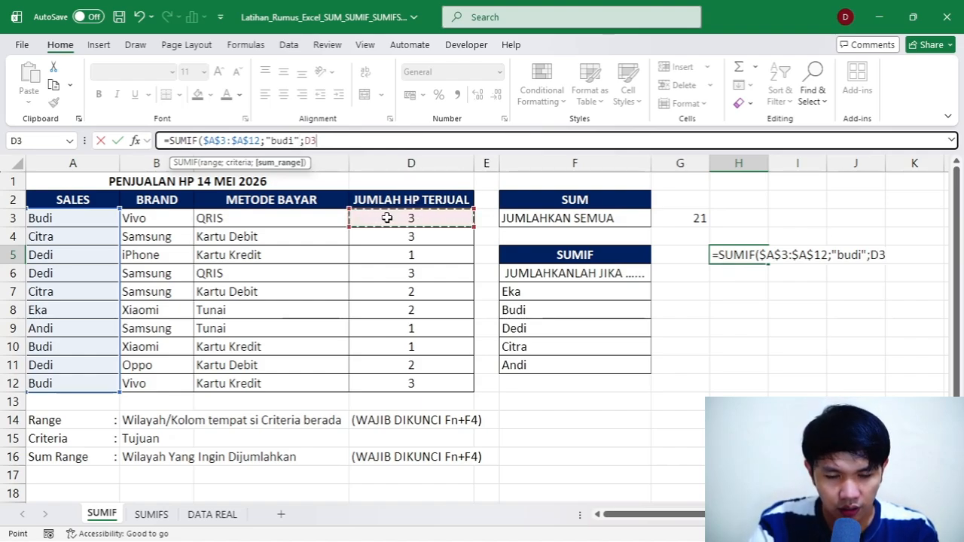
pyautogui.hotkey('ctrl', 'shift', 'Down')
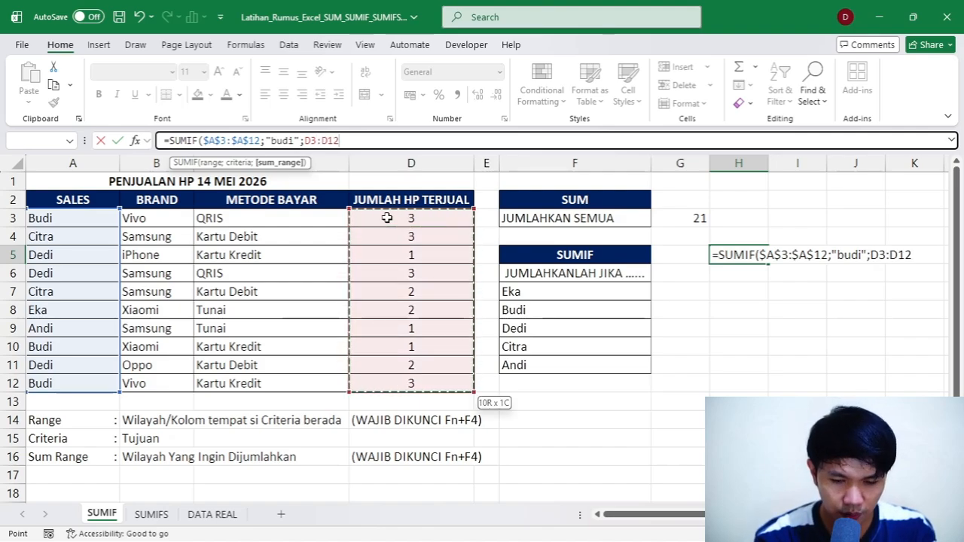
pyautogui.press('F4')
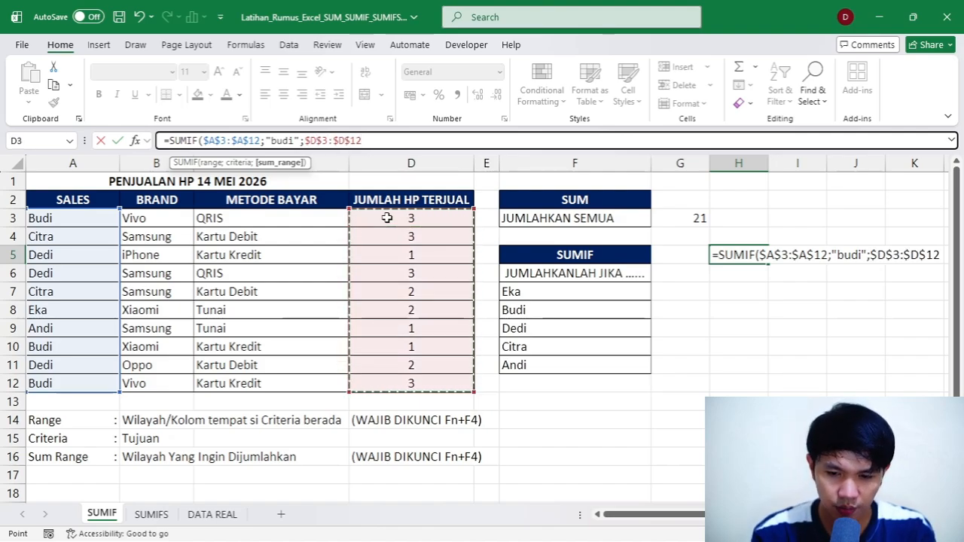
pyautogui.press('Return')
pyautogui.press('Up')
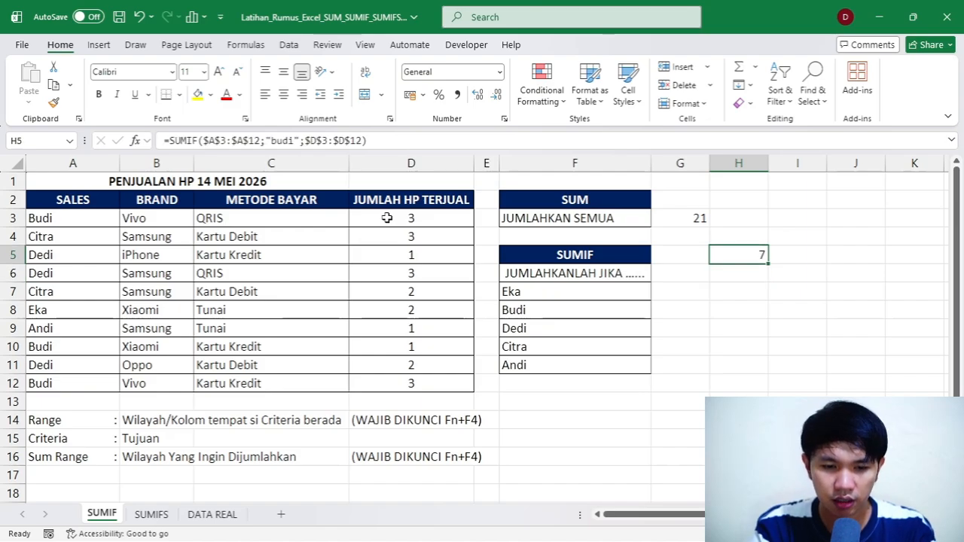
# Check the SUMIF result in H5 against the matching salesperson's entries in rows 3, 10 and 12.
pyautogui.click(36, 217)
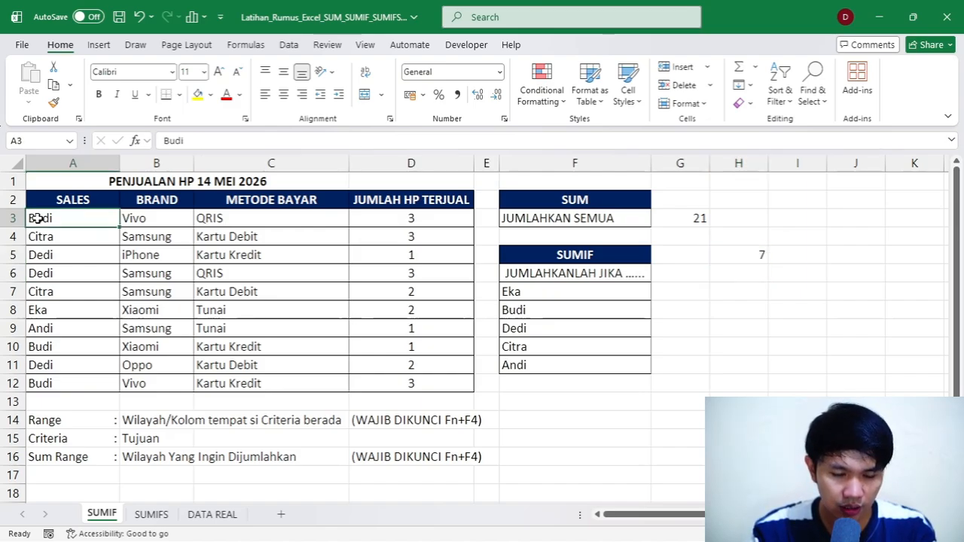
pyautogui.hotkey('ctrl', 'shift', 'Right')
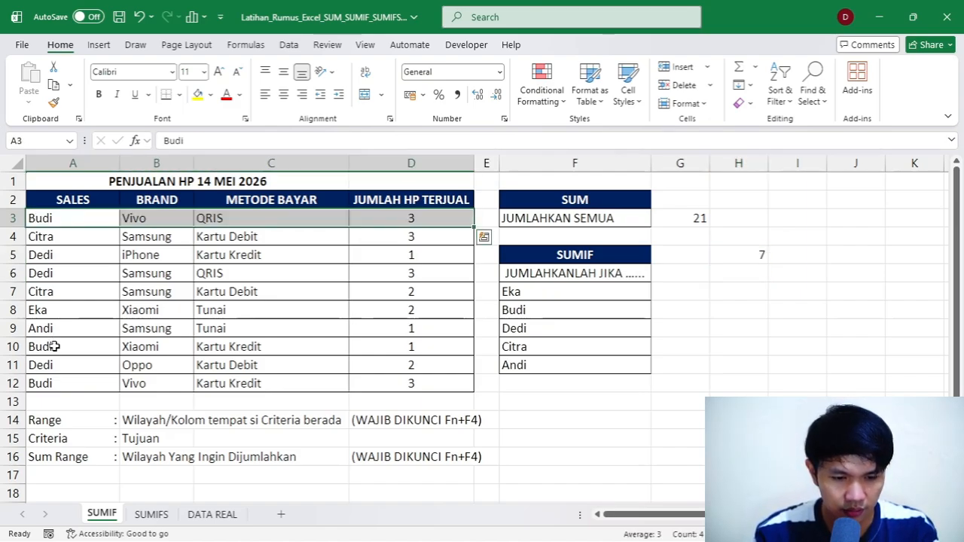
pyautogui.keyDown('ctrl'); pyautogui.click(54, 346); pyautogui.keyUp('ctrl')
pyautogui.hotkey('ctrl', 'shift', 'Right')
pyautogui.keyDown('ctrl'); pyautogui.click(65, 385); pyautogui.keyUp('ctrl')
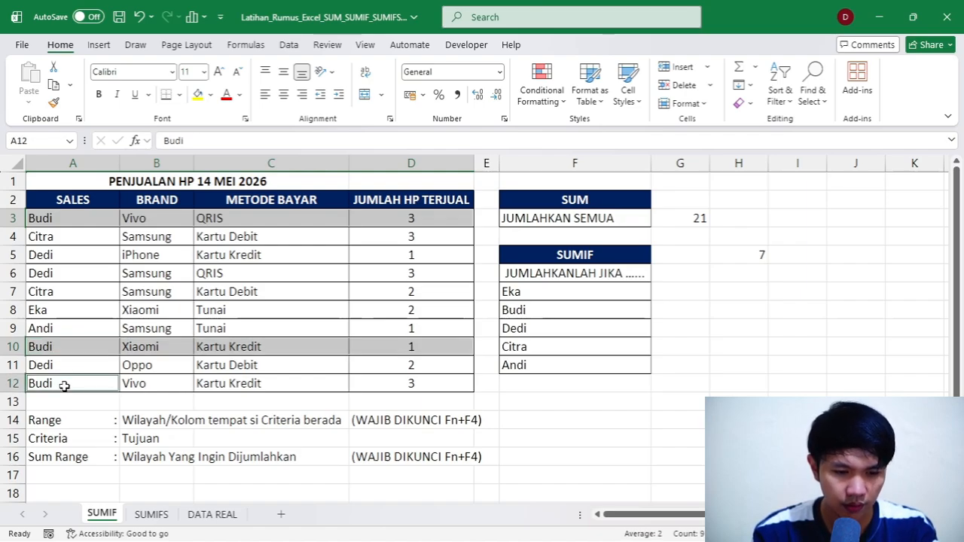
pyautogui.hotkey('ctrl', 'shift', 'Right')
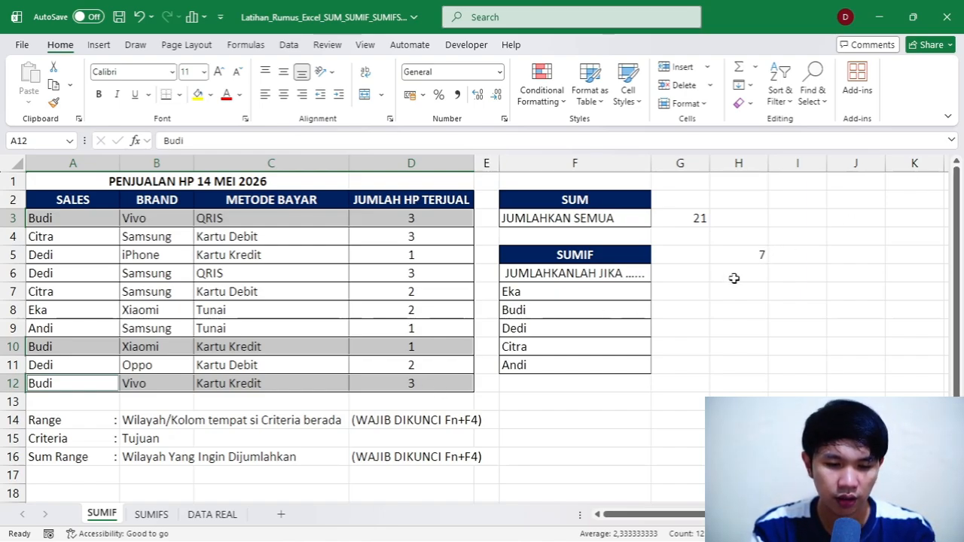
# Start a SUMIF formula in G7, beside the first listed salesperson, with $A$3:$A$12 as its absolute range.
pyautogui.click(619, 298)
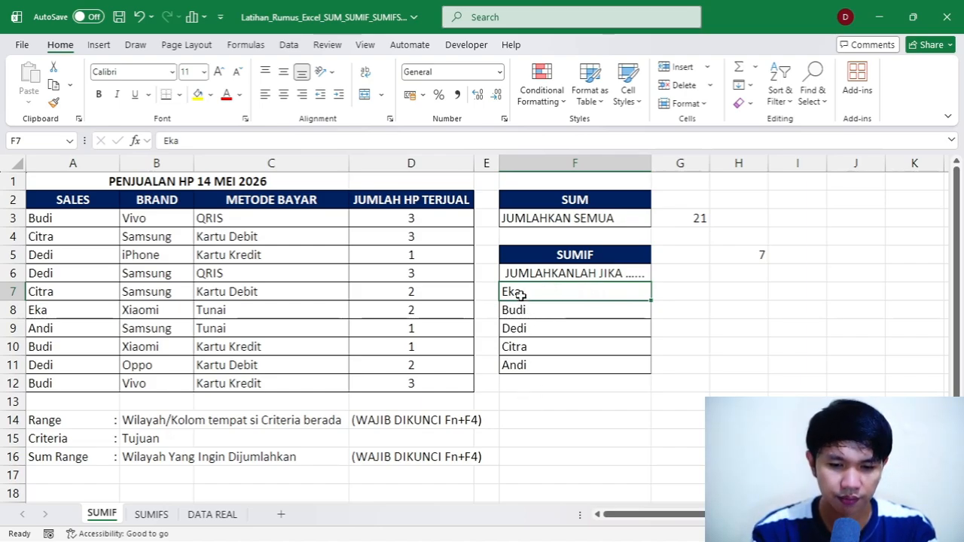
pyautogui.hotkey('ctrl', 'shift', 'Down')
pyautogui.press('Right')
pyautogui.press('Right')
pyautogui.press('Left')
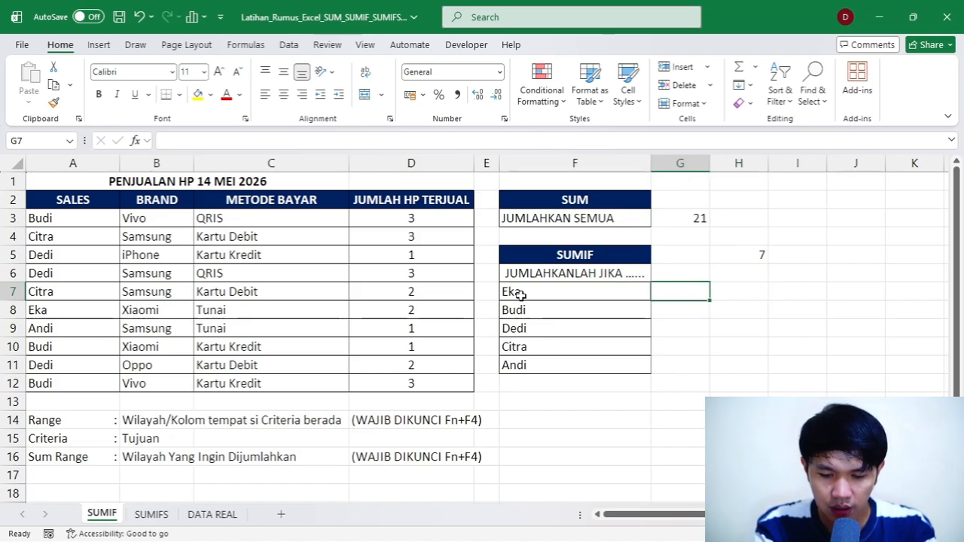
pyautogui.write('=su')
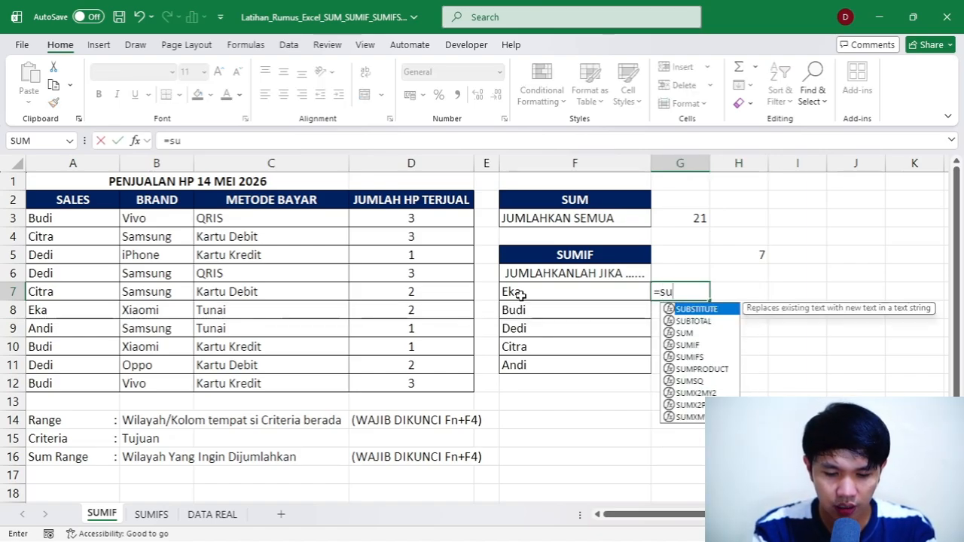
pyautogui.write('mif')
pyautogui.press('Tab')
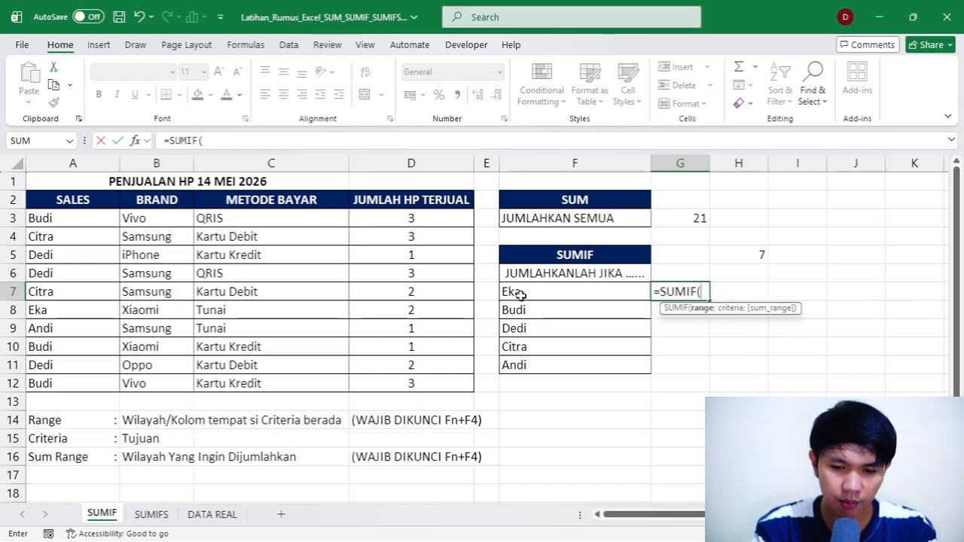
pyautogui.click(46, 218)
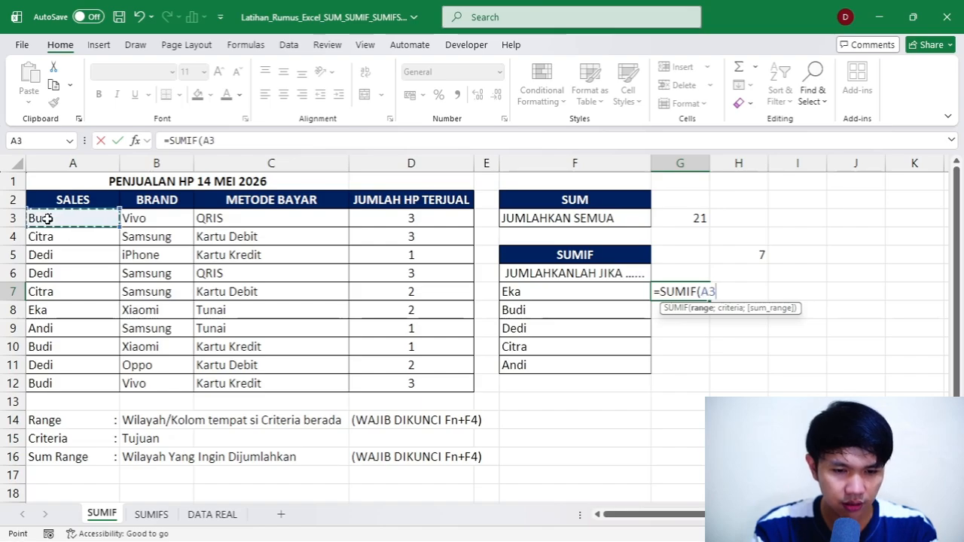
pyautogui.hotkey('ctrl', 'shift', 'Down')
pyautogui.press('F4')
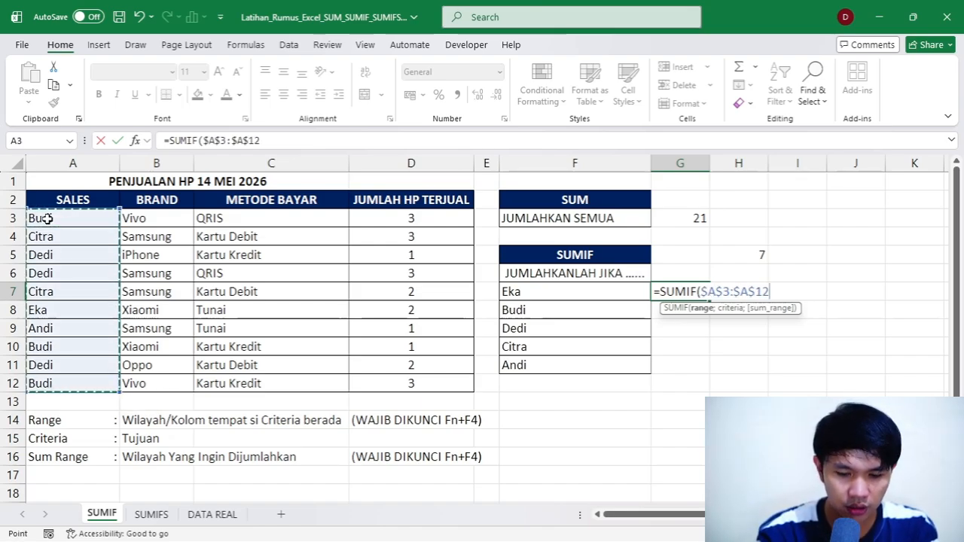
# Complete G7's SUMIF formula with cell F7 as the criteria and $D$3:$D$12 as the absolute sum range.
pyautogui.write(';')
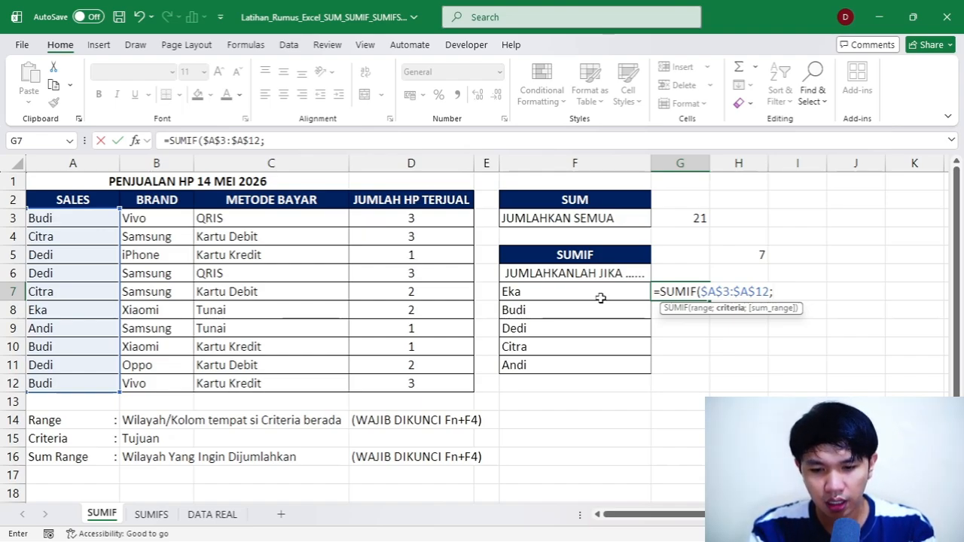
pyautogui.click(571, 295)
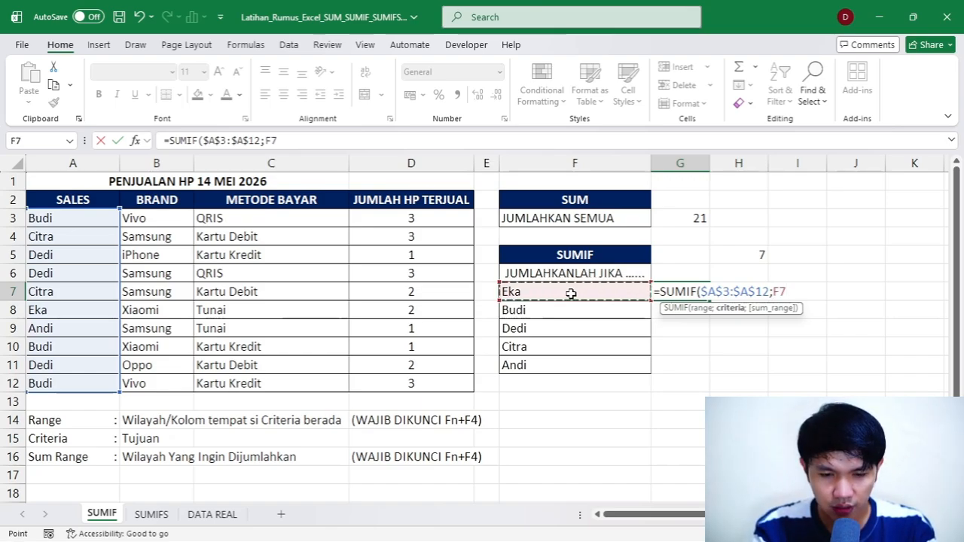
pyautogui.write(';')
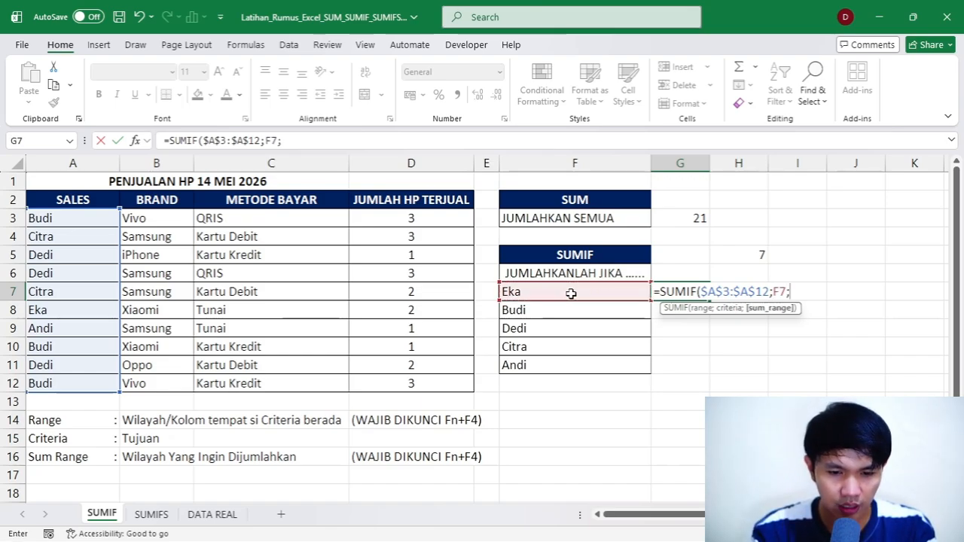
pyautogui.click(396, 218)
pyautogui.hotkey('ctrl', 'shift', 'Down')
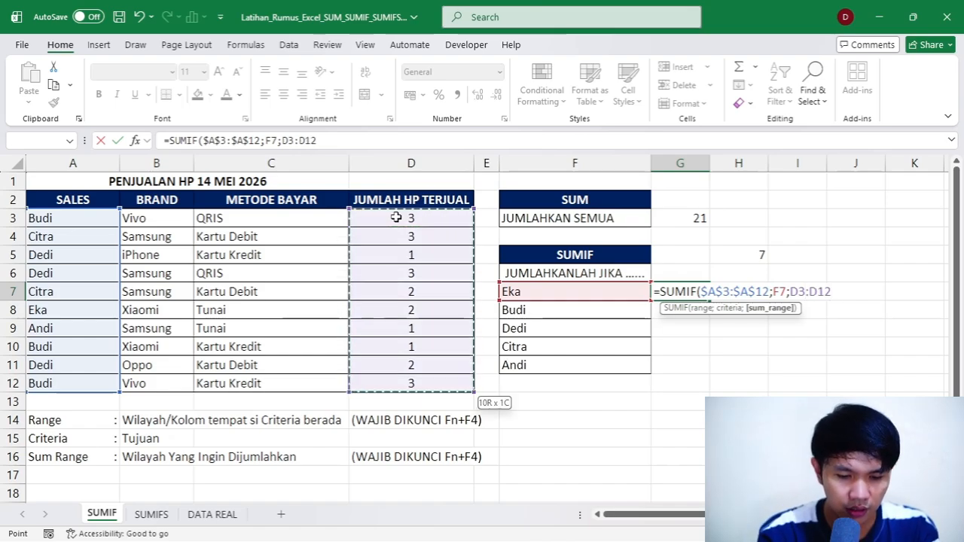
pyautogui.press('F4')
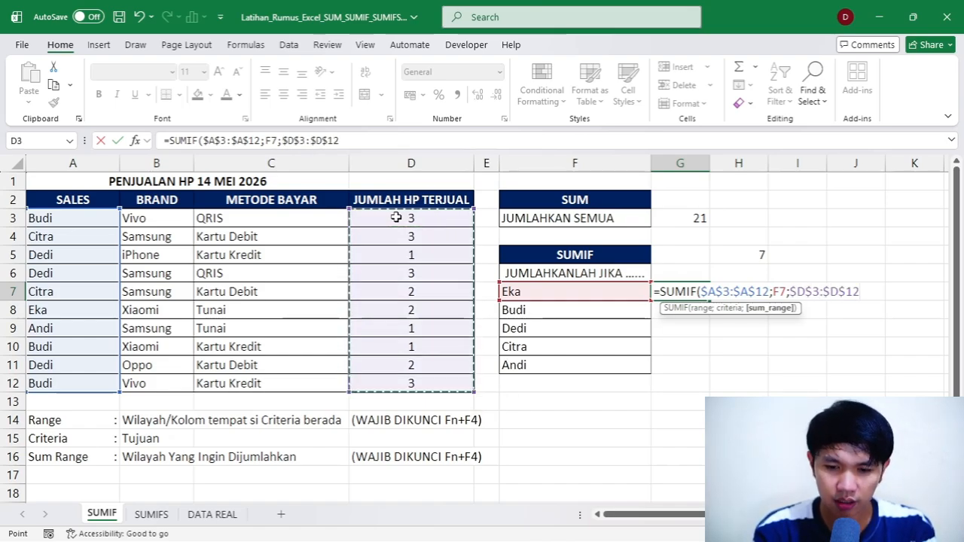
pyautogui.press('Return')
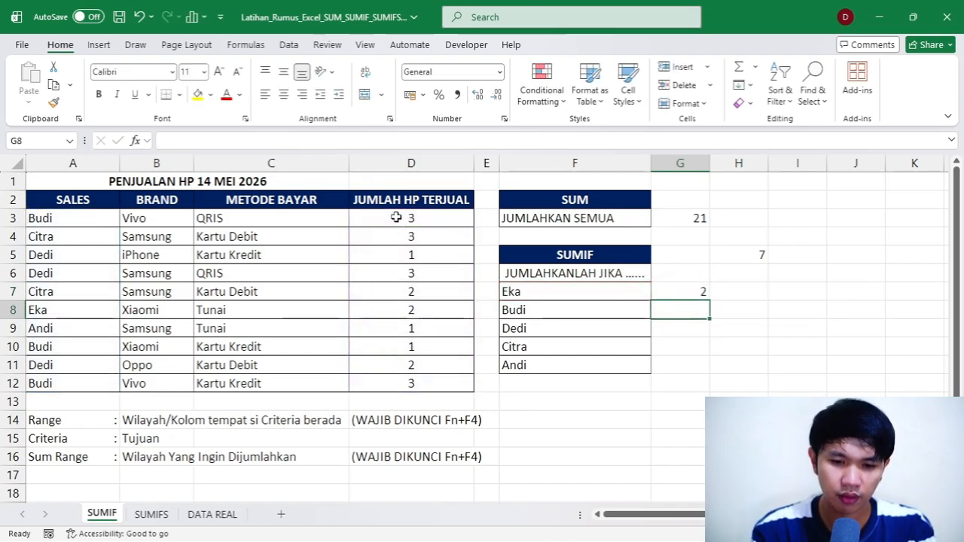
# Copy the SUMIF formula from G7 down through G11 and inspect the copied formula in G8.
pyautogui.click(690, 291)
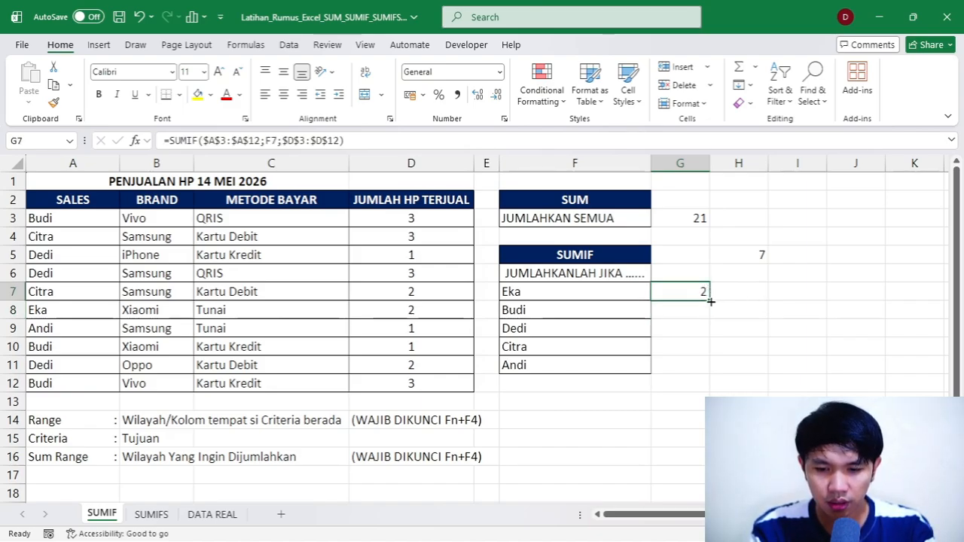
pyautogui.moveTo(710, 302); pyautogui.dragTo(708, 369)
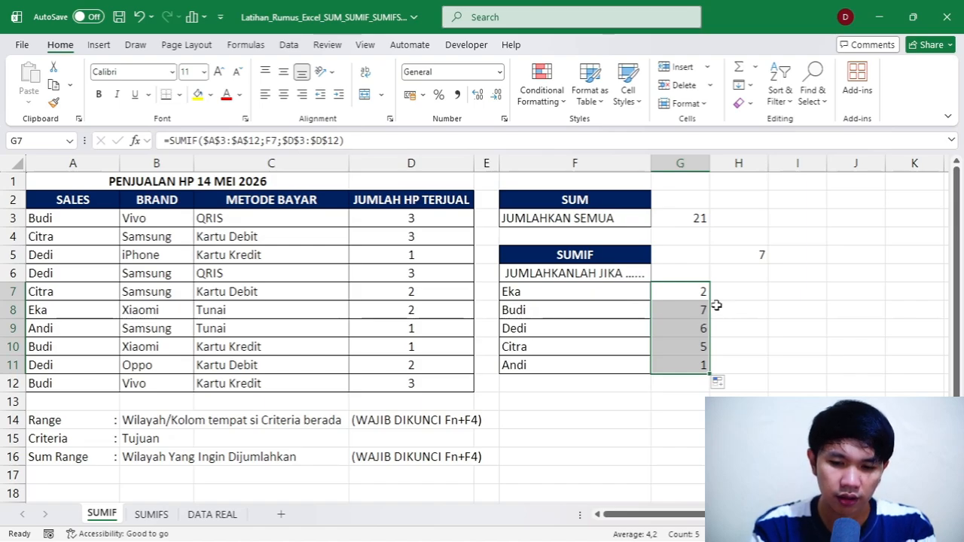
pyautogui.click(686, 309)
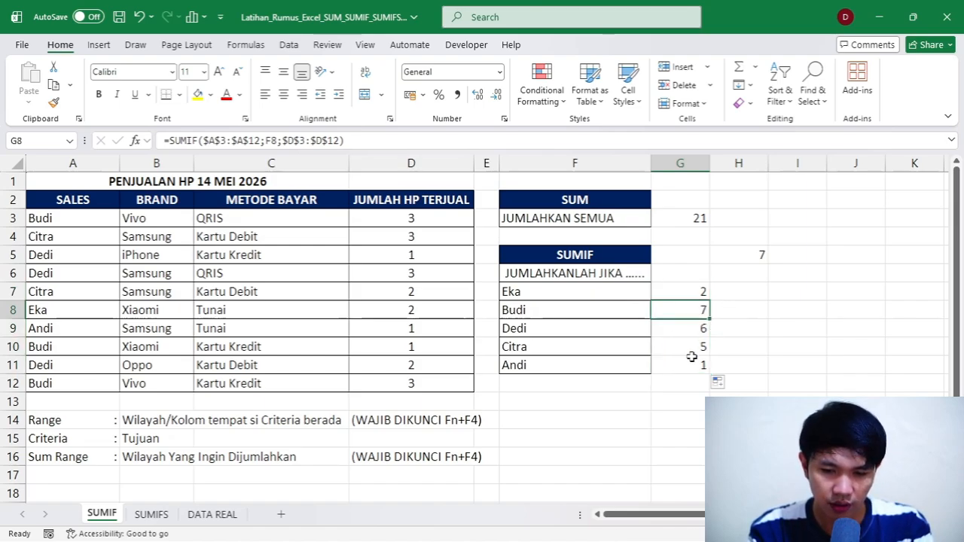
# Begin replacing G7's formula with a SUMIF that uses the relative range A3:A12.
pyautogui.press('Up')
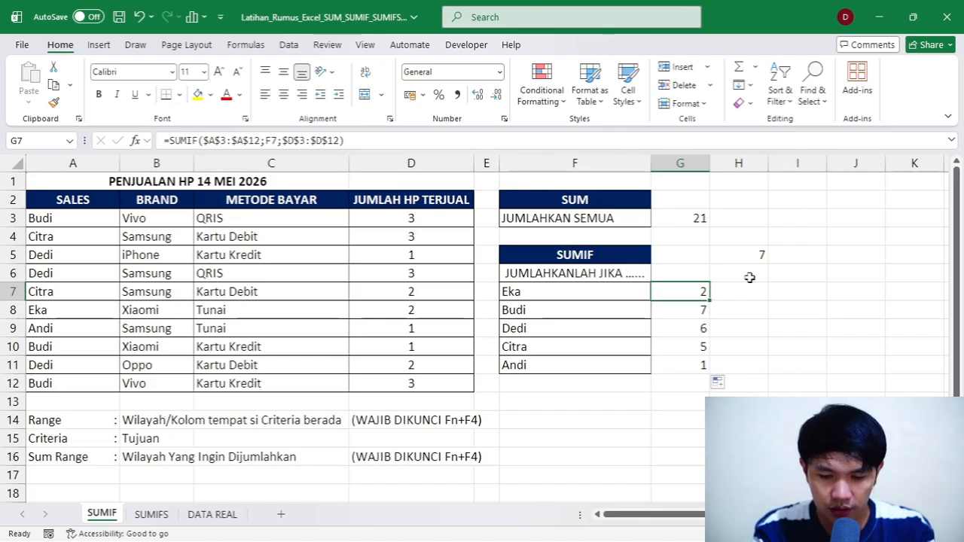
pyautogui.write('=sumi')
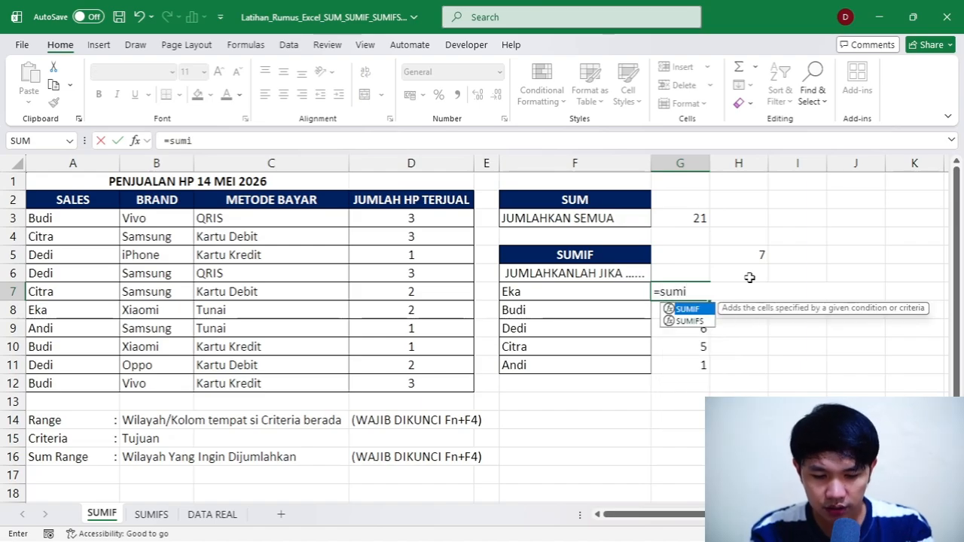
pyautogui.write('f')
pyautogui.press('Tab')
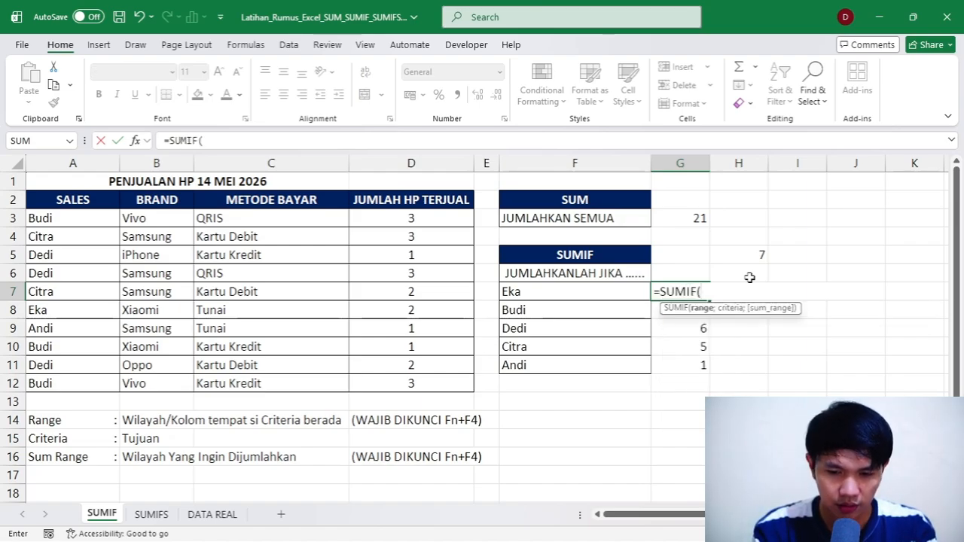
pyautogui.click(43, 221)
pyautogui.hotkey('ctrl', 'shift', 'Down')
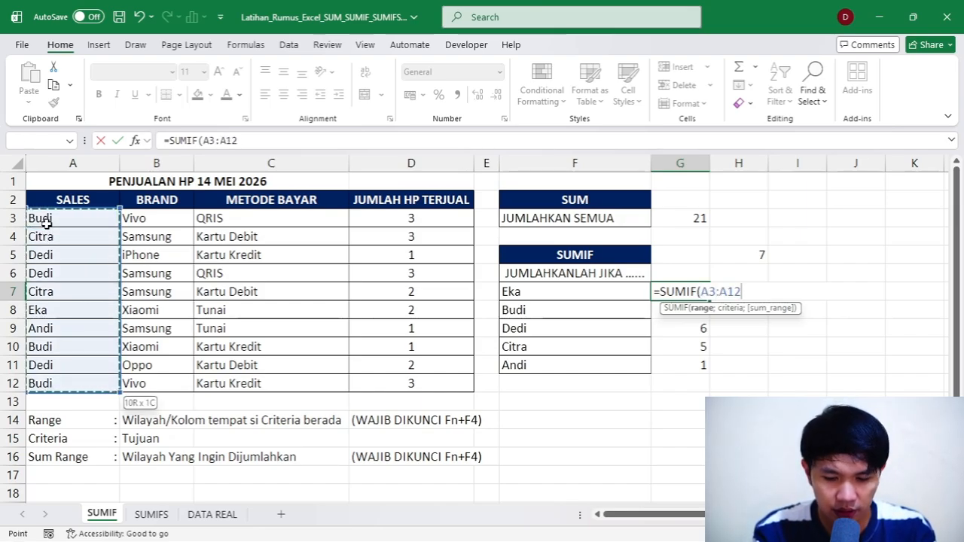
pyautogui.press('F4')
pyautogui.write(';')
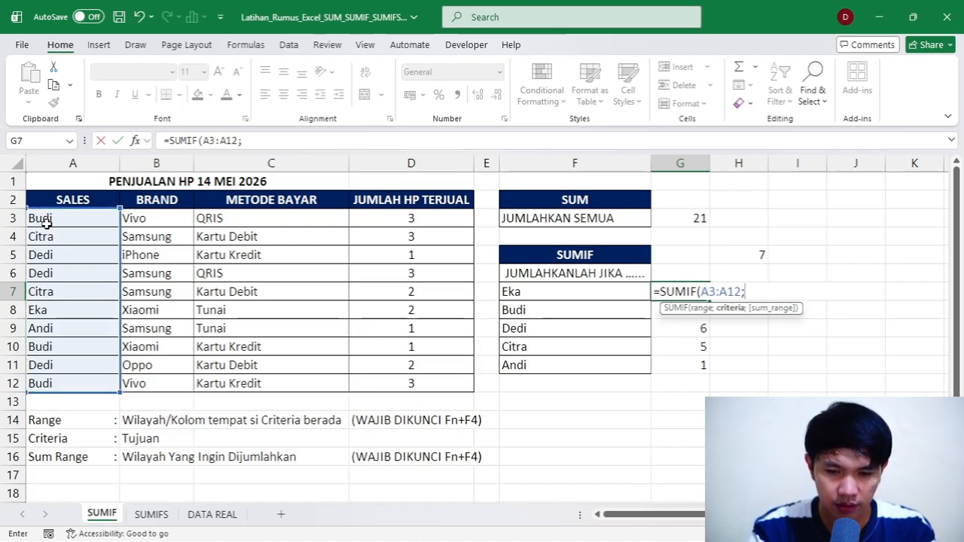
# Finish G7's replacement SUMIF formula with criteria F7 and the unlocked sum range D3:D12.
pyautogui.click(538, 294)
pyautogui.write(';')
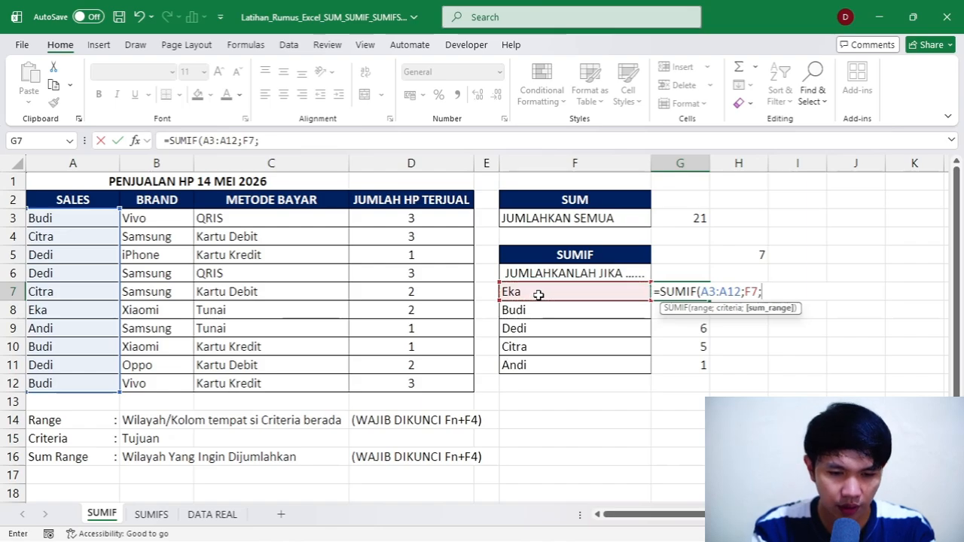
pyautogui.click(400, 219)
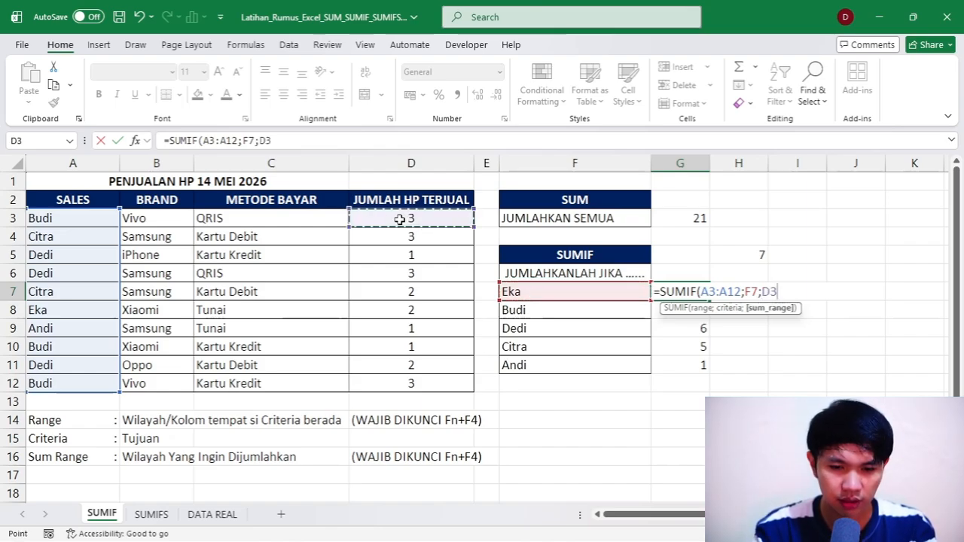
pyautogui.hotkey('ctrl', 'shift', 'Down')
pyautogui.press('Return')
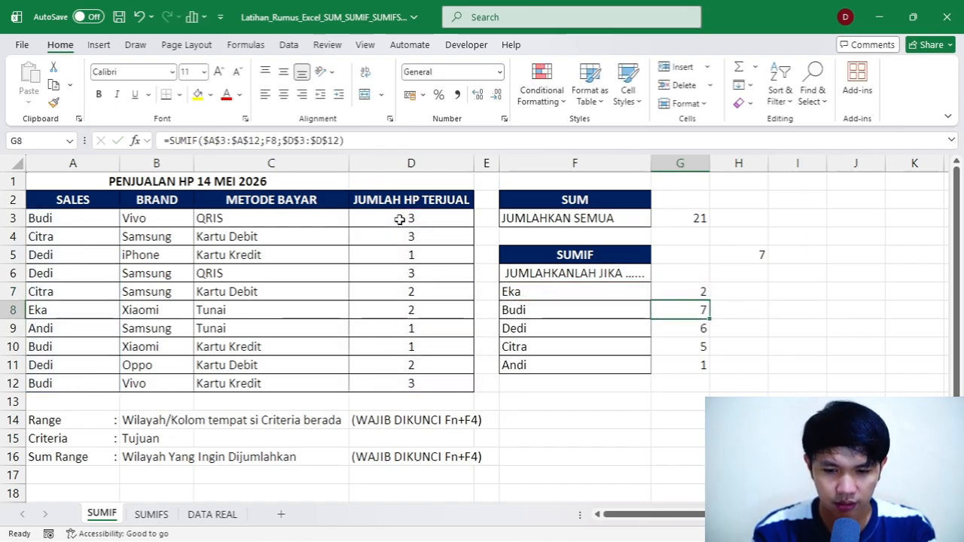
# Copy G7's relative-range SUMIF formula down through G11 and inspect the ranges in G8's copied formula.
pyautogui.press('Up')
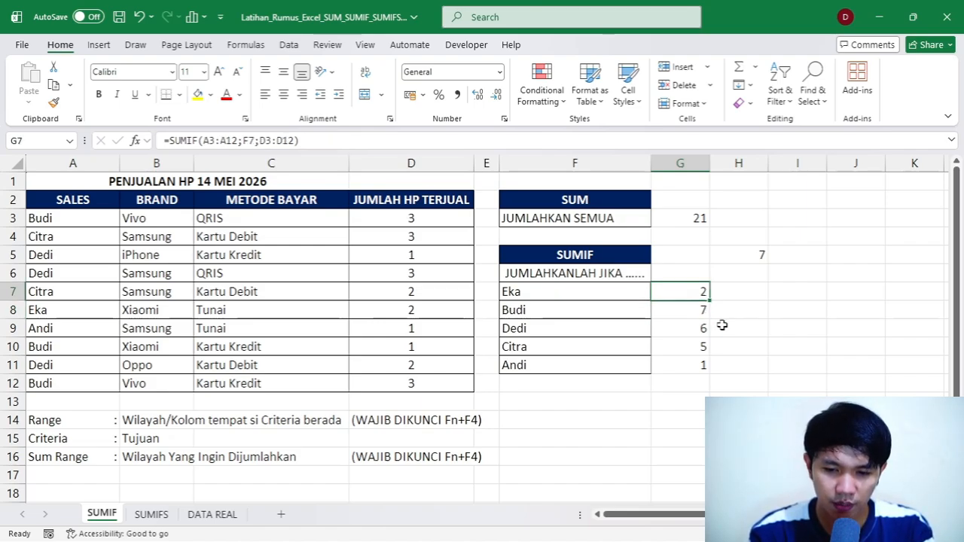
pyautogui.doubleClick(708, 300)
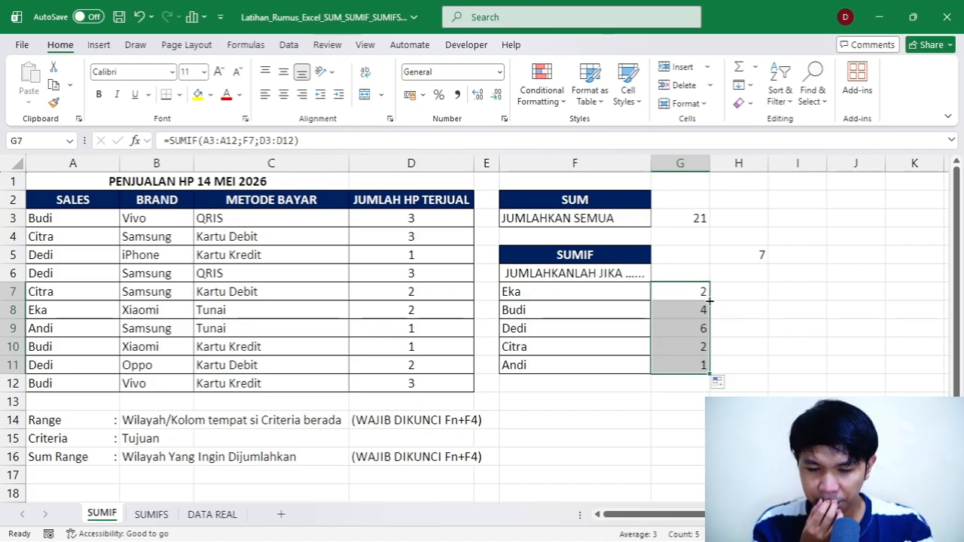
pyautogui.click(680, 314)
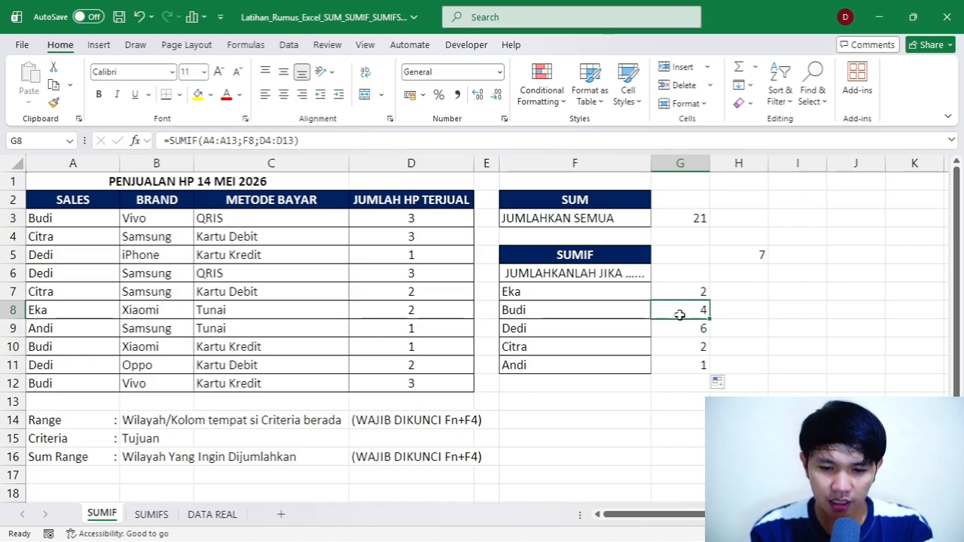
pyautogui.hotkey('ctrl', 'shift', 'Down')
pyautogui.press('Left')
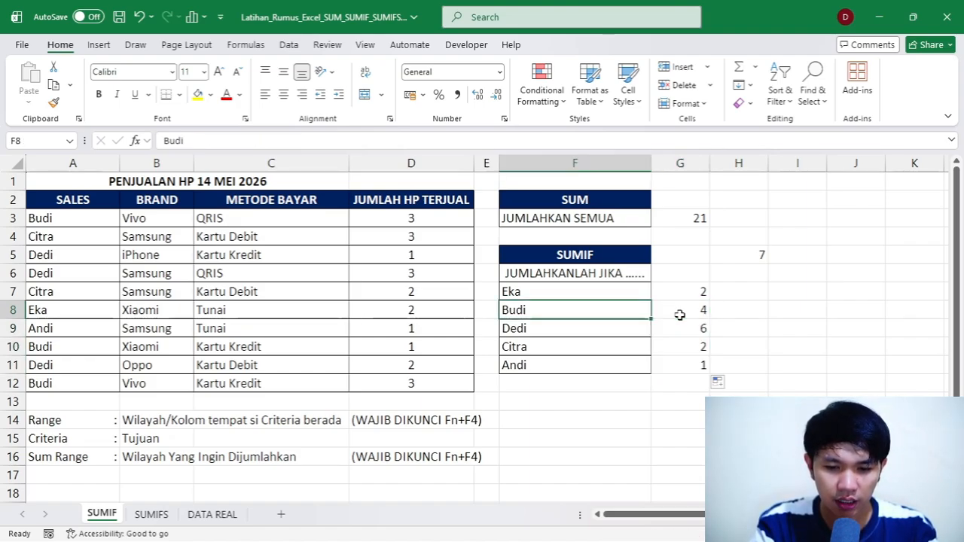
pyautogui.hotkey('shift', 'Right')
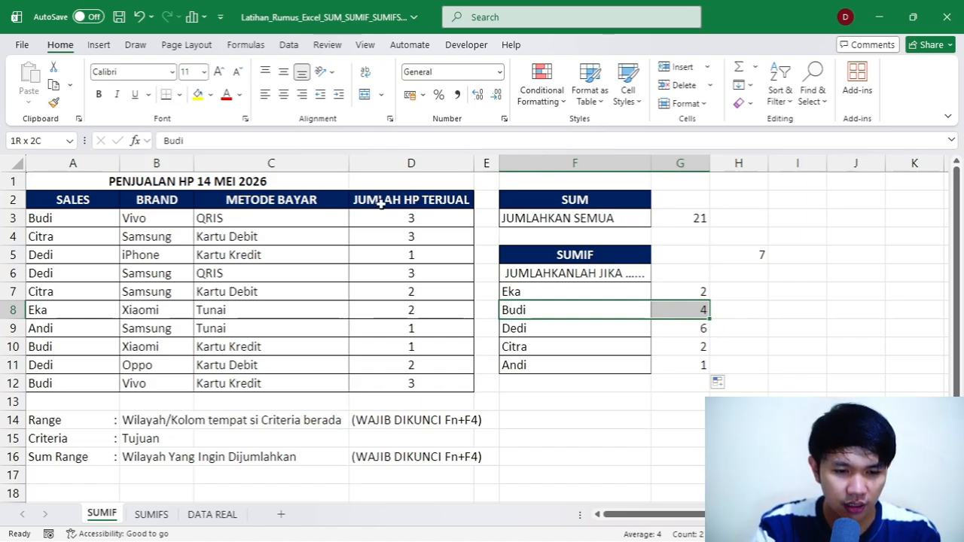
pyautogui.click(682, 305)
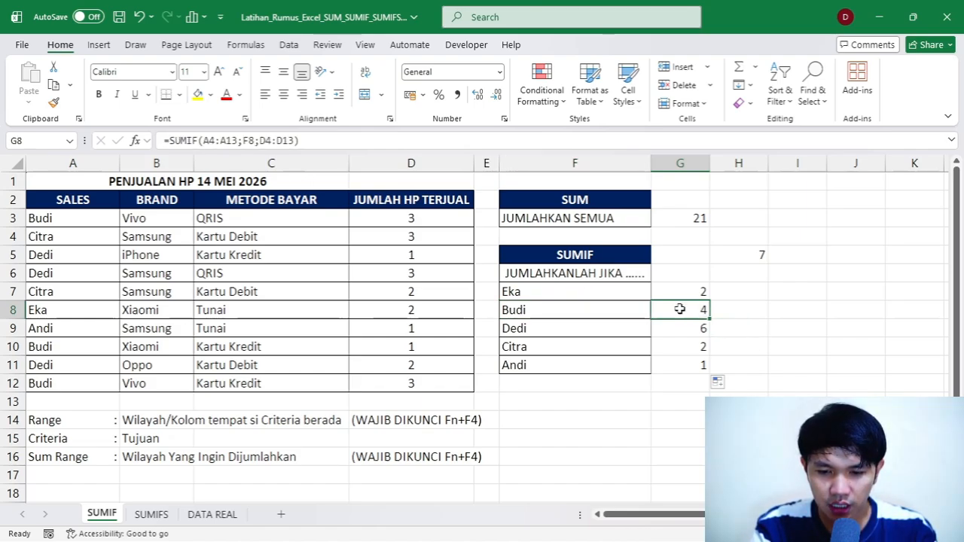
pyautogui.click(232, 140)
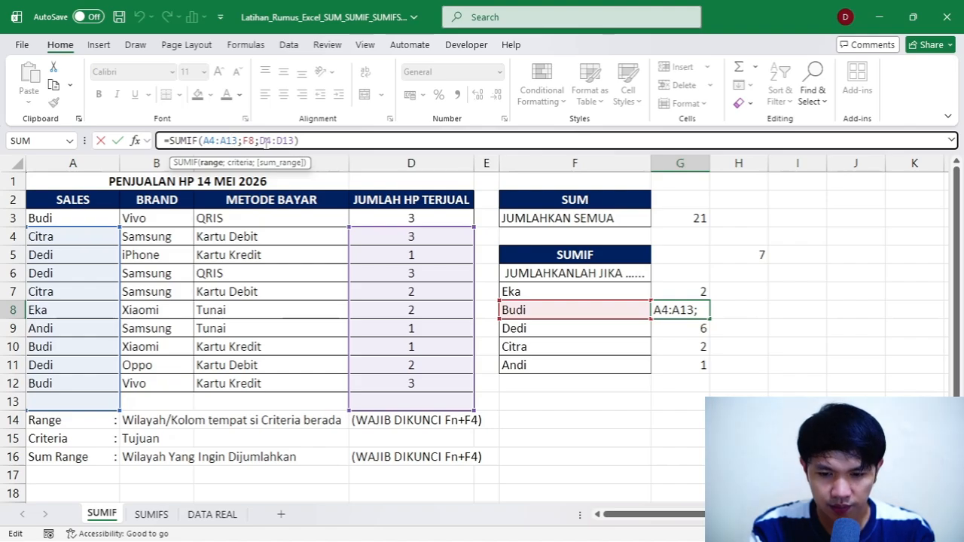
pyautogui.hotkey('ctrl', 'Return')
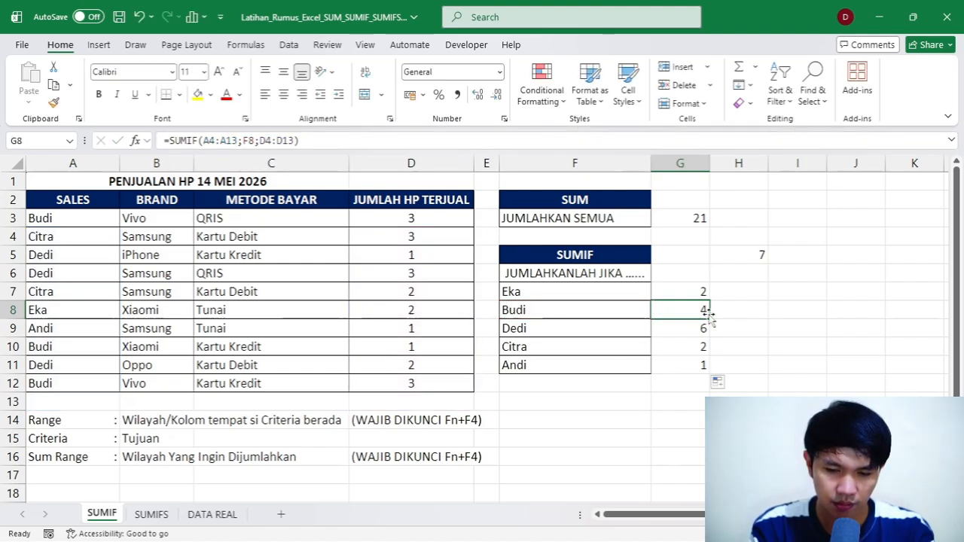
# Examine which ranges the formula in G10 references and compare them with those in G7.
pyautogui.press('Down')
pyautogui.press('Down')
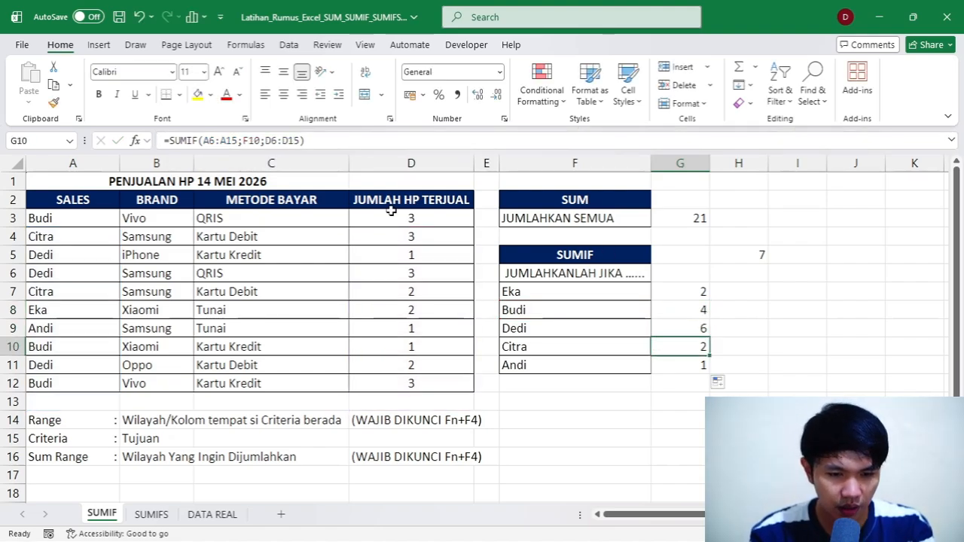
pyautogui.click(216, 140)
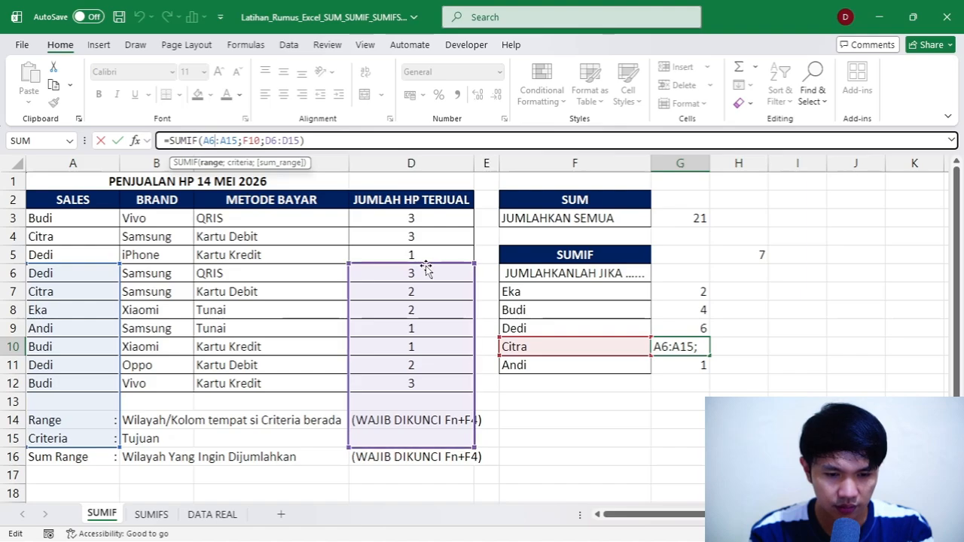
pyautogui.hotkey('ctrl', 'Return')
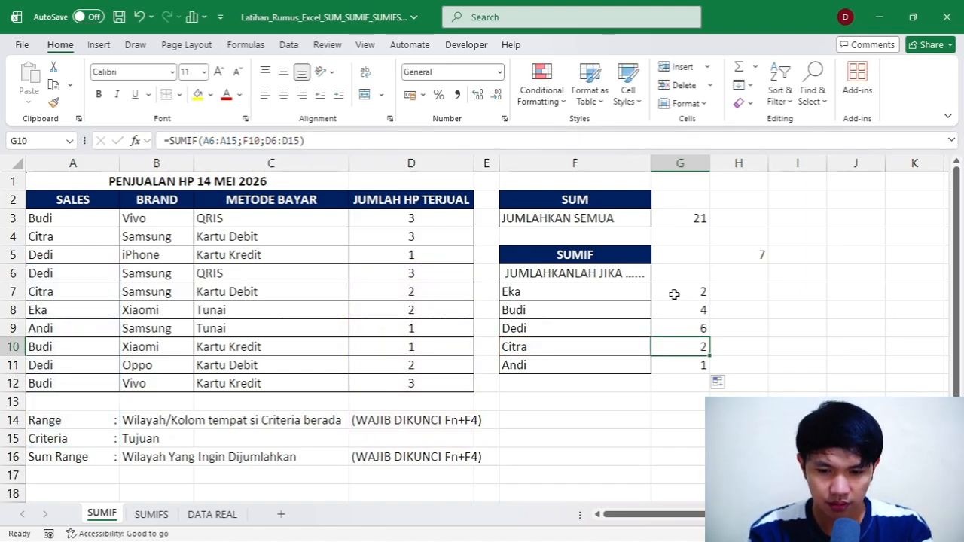
pyautogui.click(689, 290)
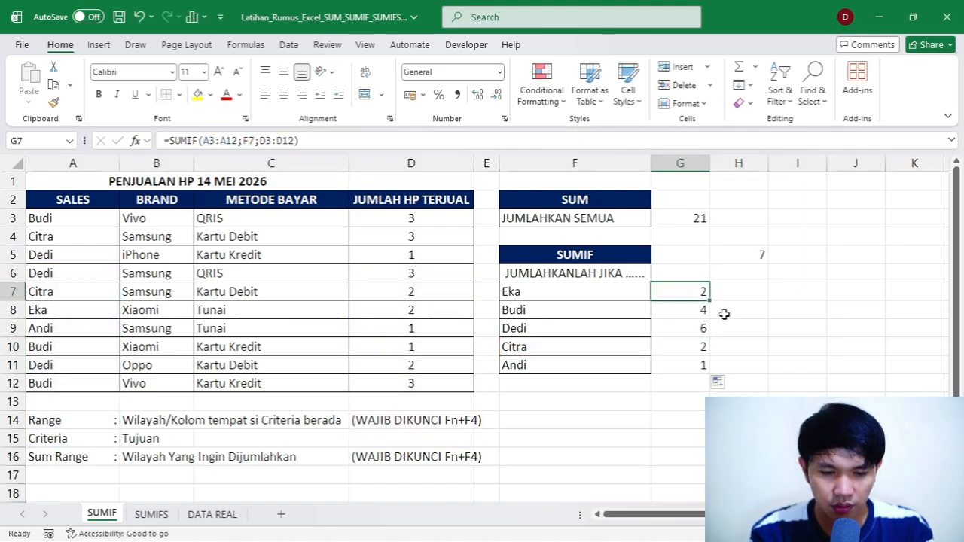
pyautogui.click(219, 143)
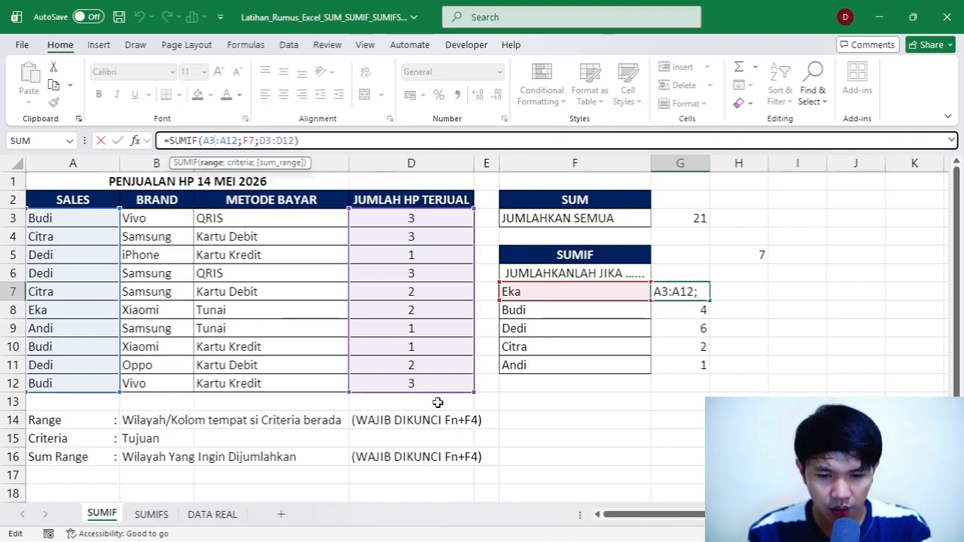
pyautogui.hotkey('ctrl', 'Return')
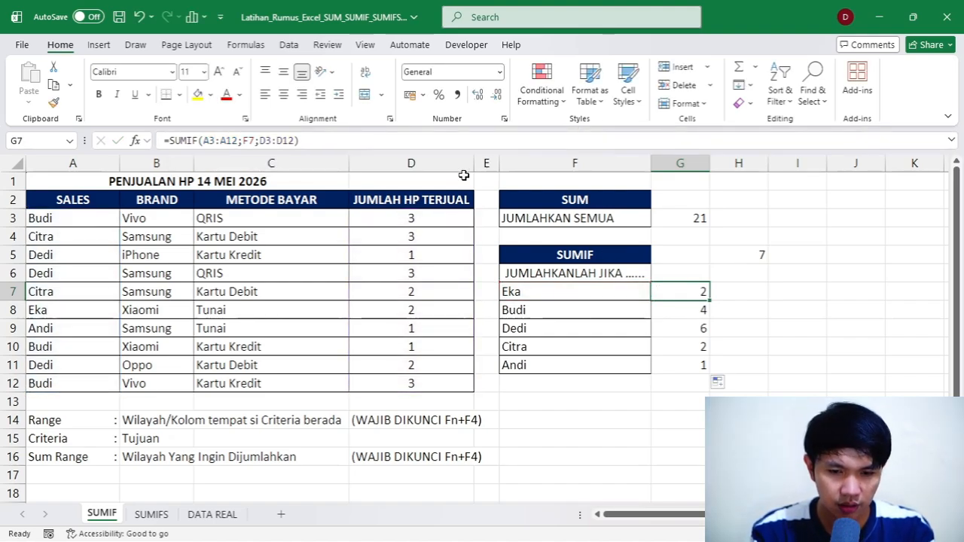
# Begin replacing G7's formula with a SUMIF that uses the absolute range $A$3:$A$12.
pyautogui.click(454, 138)
pyautogui.hotkey('ctrl', 'a')
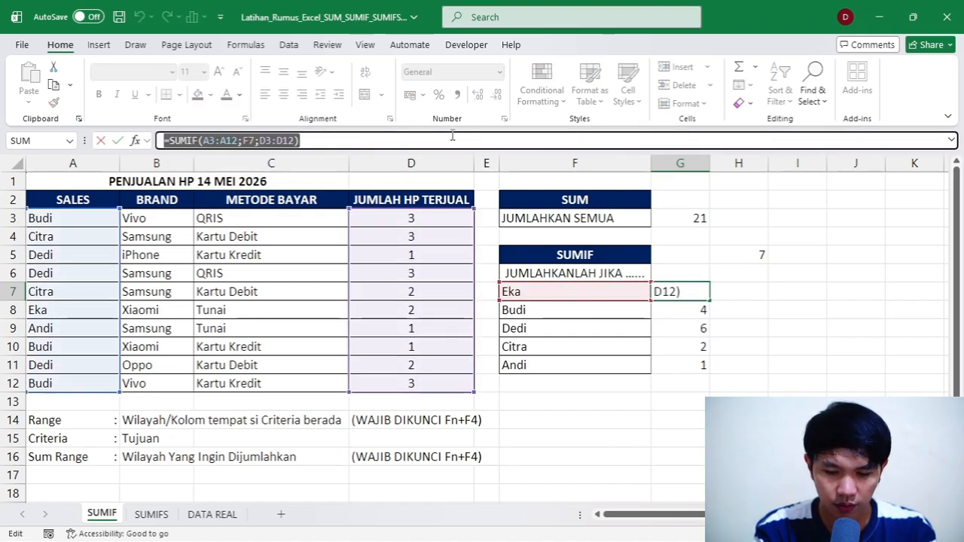
pyautogui.press('BackSpace')
pyautogui.write('=sumif')
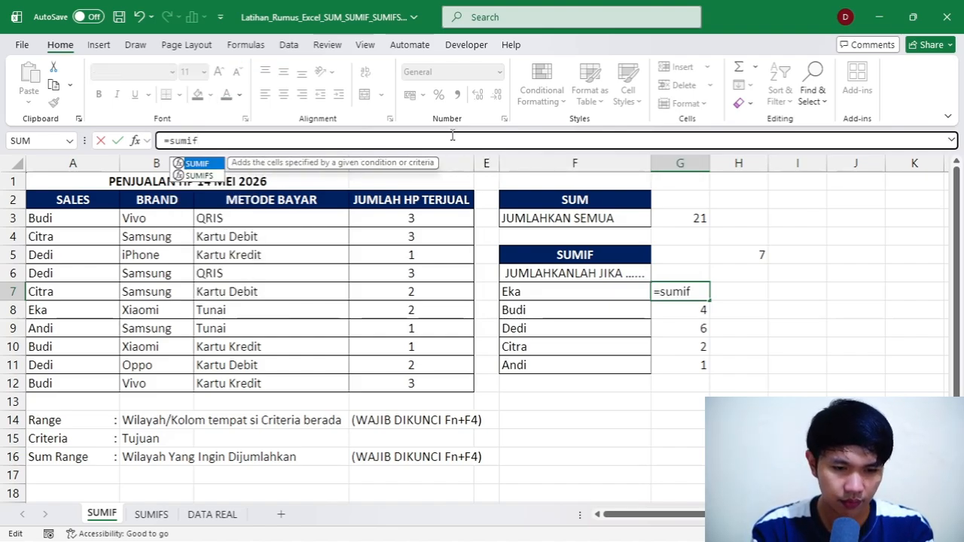
pyautogui.press('Tab')
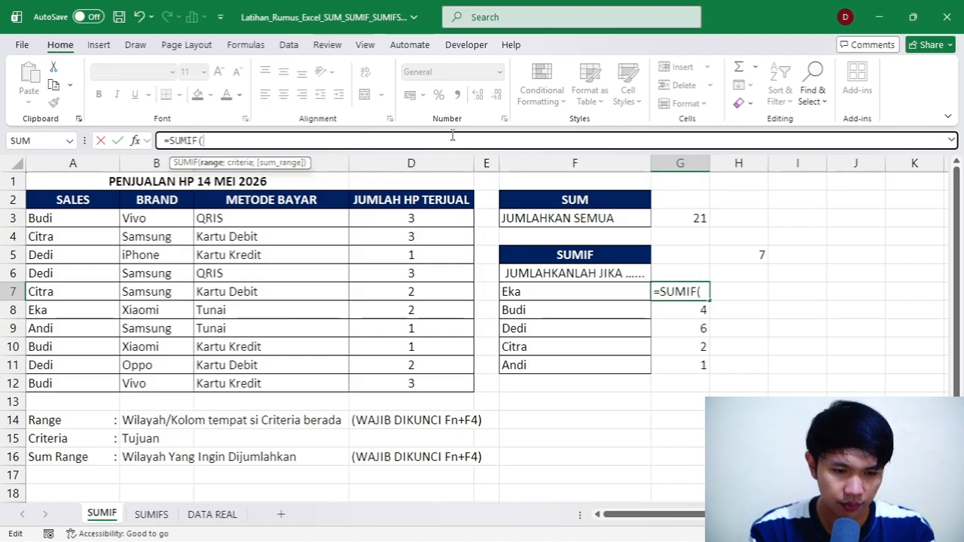
pyautogui.click(81, 217)
pyautogui.hotkey('ctrl', 'shift', 'Down')
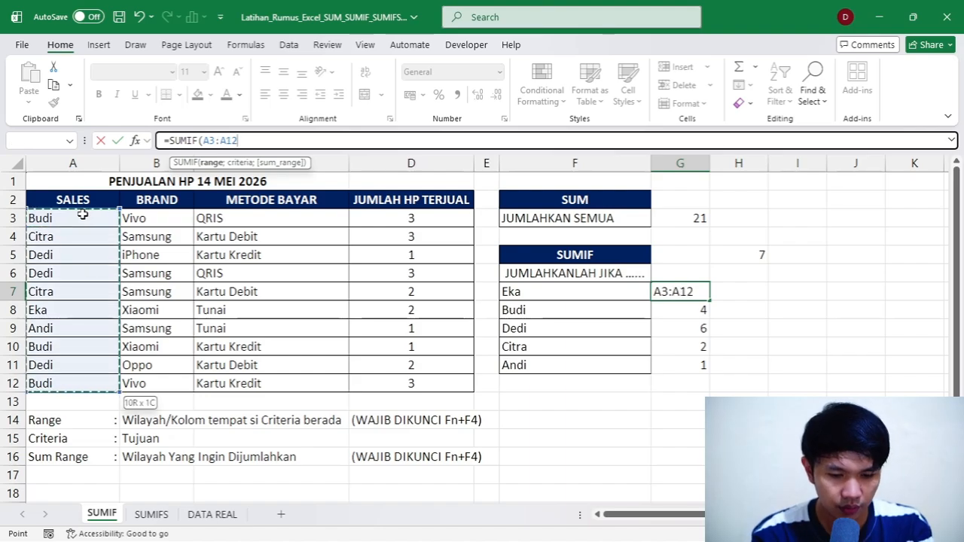
pyautogui.press('F4')
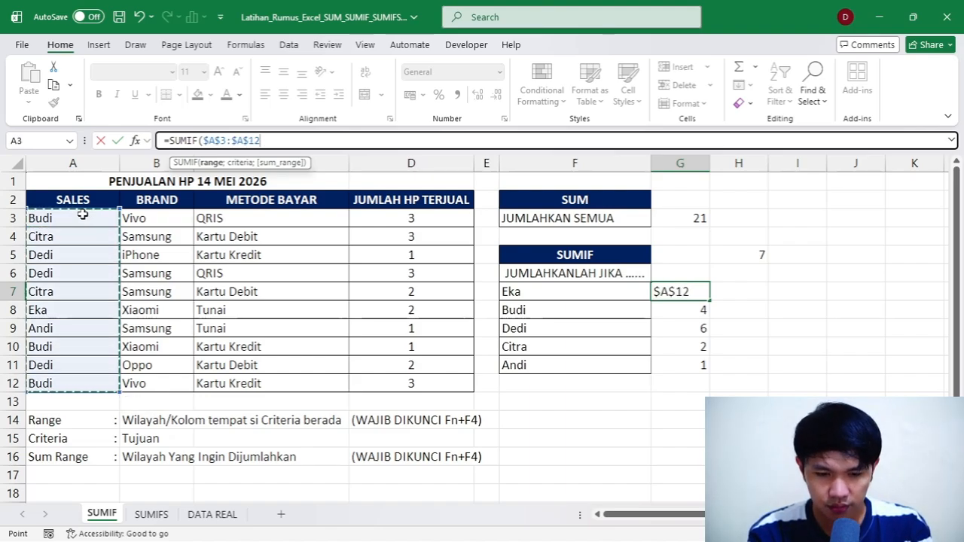
# Complete G7's SUMIF formula with criteria F7 and the locked sum range $D$3:$D$12.
pyautogui.write(';')
pyautogui.click(557, 291)
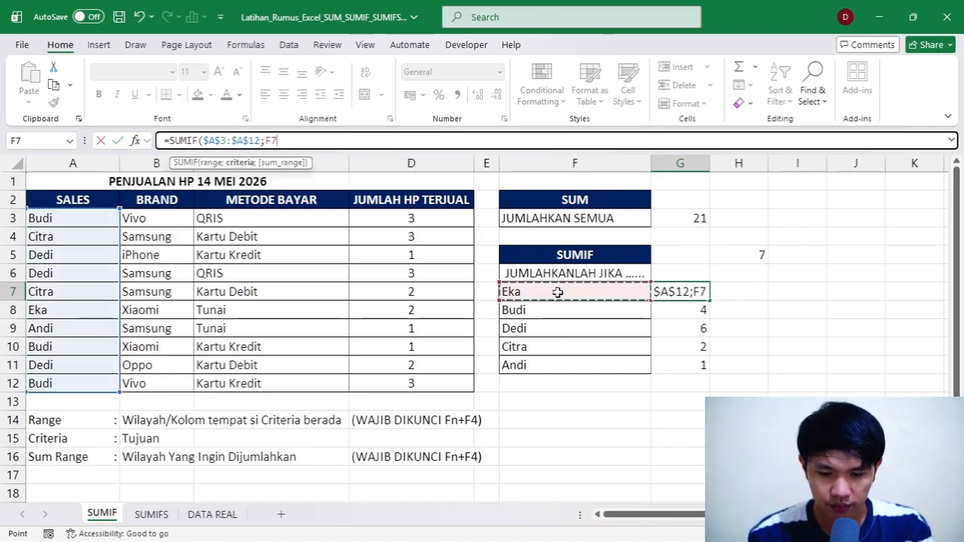
pyautogui.write(';')
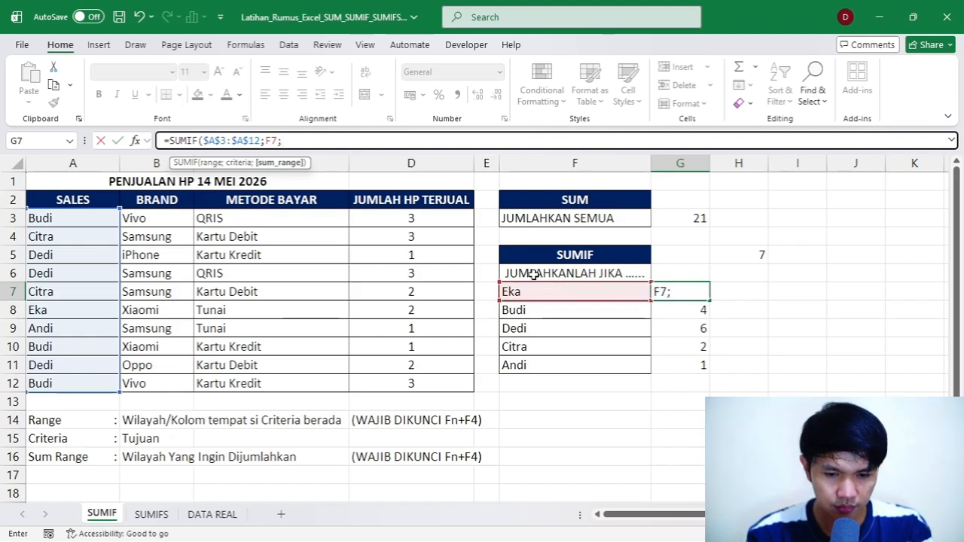
pyautogui.click(428, 223)
pyautogui.hotkey('ctrl', 'shift', 'Down')
pyautogui.press('F4')
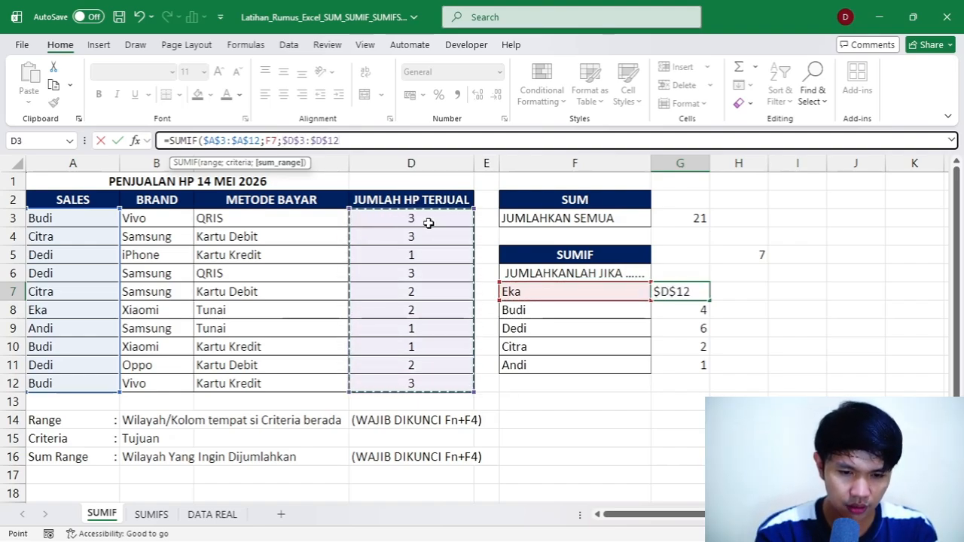
pyautogui.press('Return')
pyautogui.press('Up')
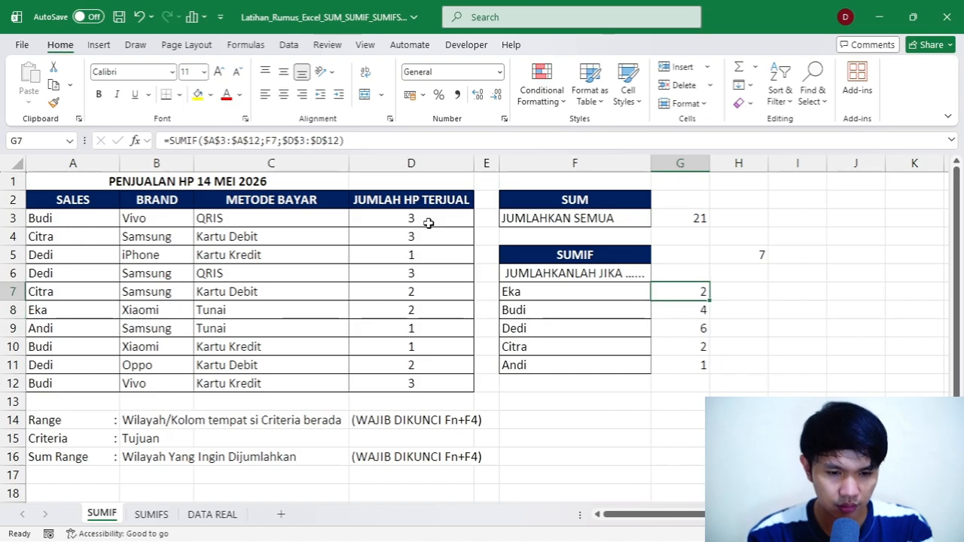
# Compare the locked ranges in G7's formula with the relative ranges in G8, checking them against row 3.
pyautogui.click(222, 140)
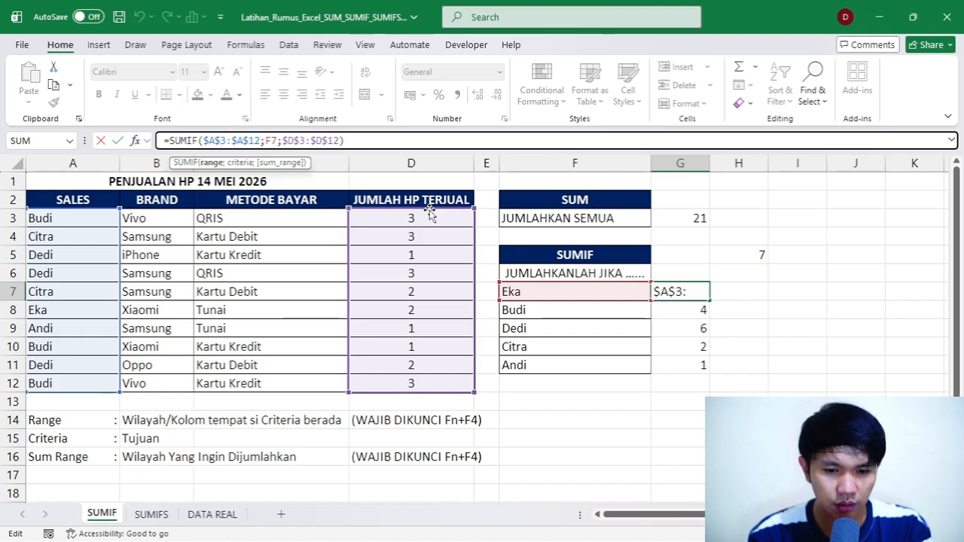
pyautogui.press('Escape')
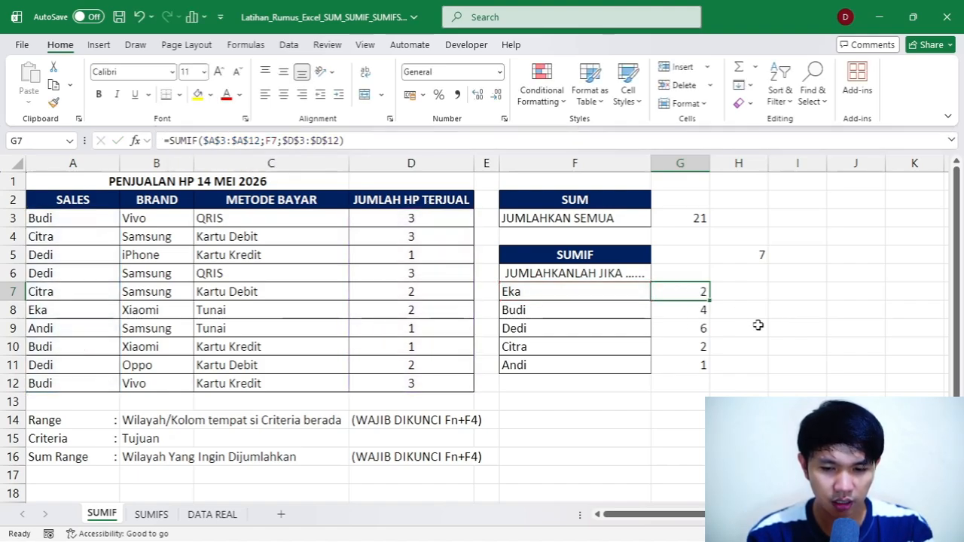
pyautogui.press('Down')
pyautogui.click(197, 140)
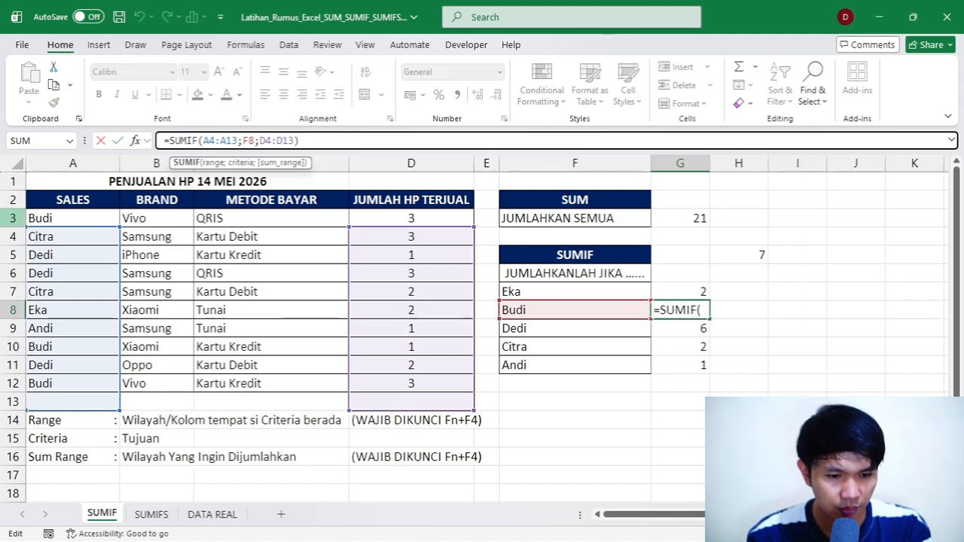
pyautogui.click(3, 218)
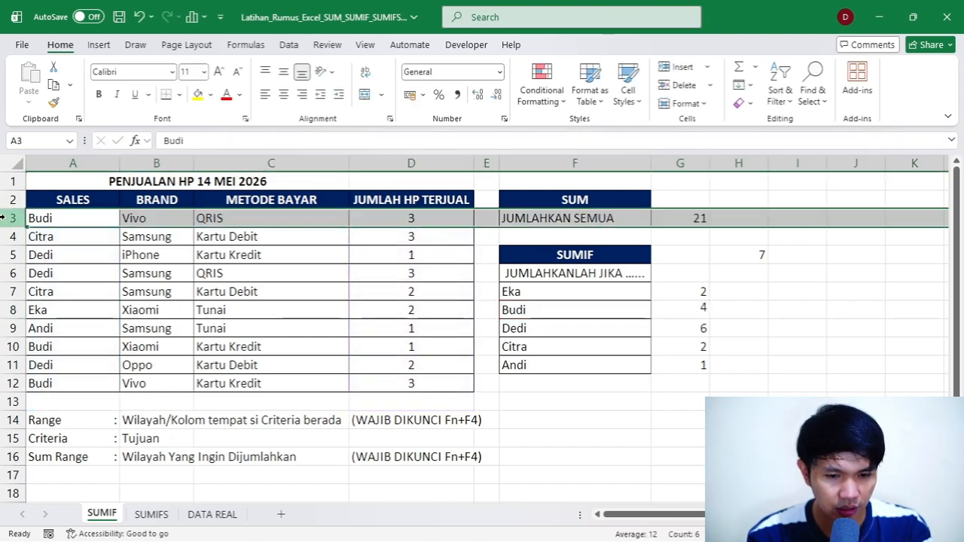
pyautogui.click(701, 315)
# Copy G7's absolute-range SUMIF formula down through G11 and inspect the ranges in G8.
pyautogui.click(703, 292)
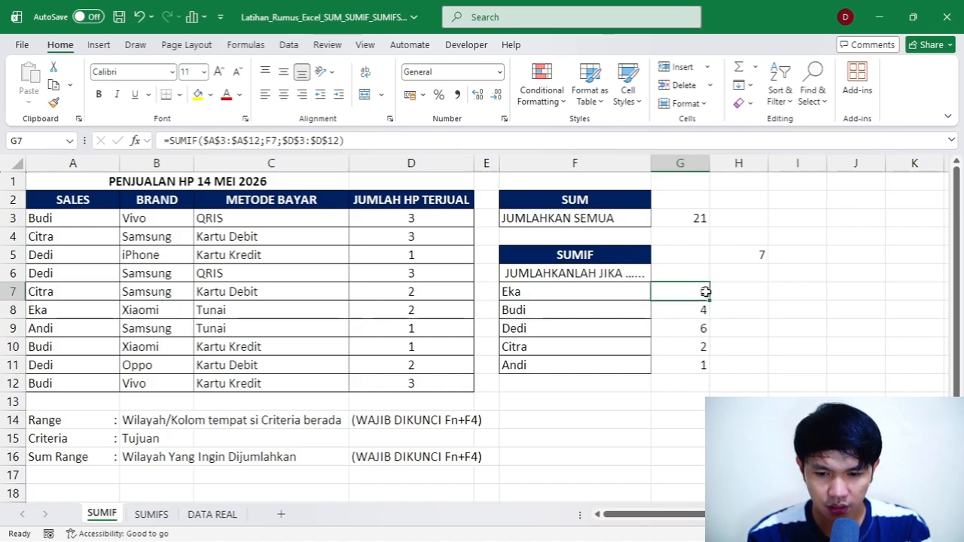
pyautogui.doubleClick(711, 299)
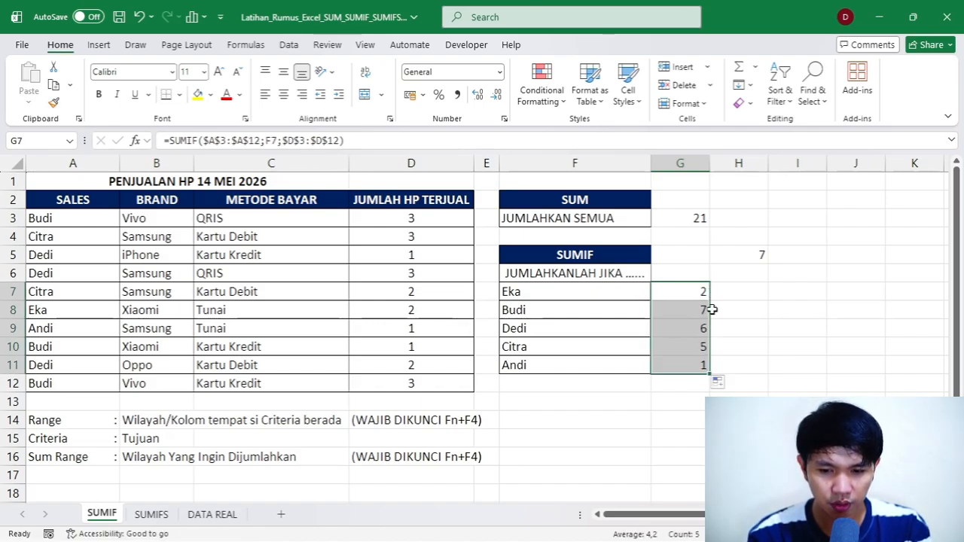
pyautogui.click(700, 311)
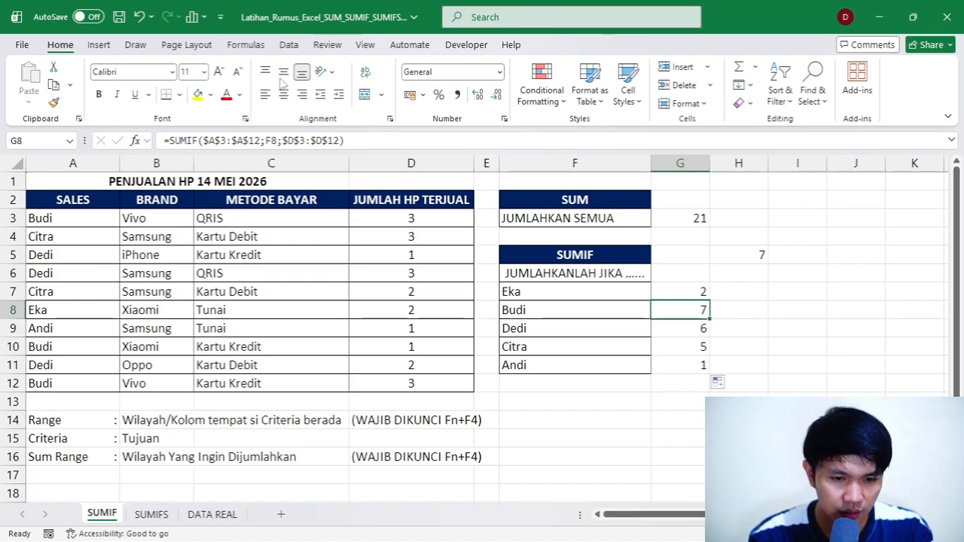
pyautogui.click(250, 141)
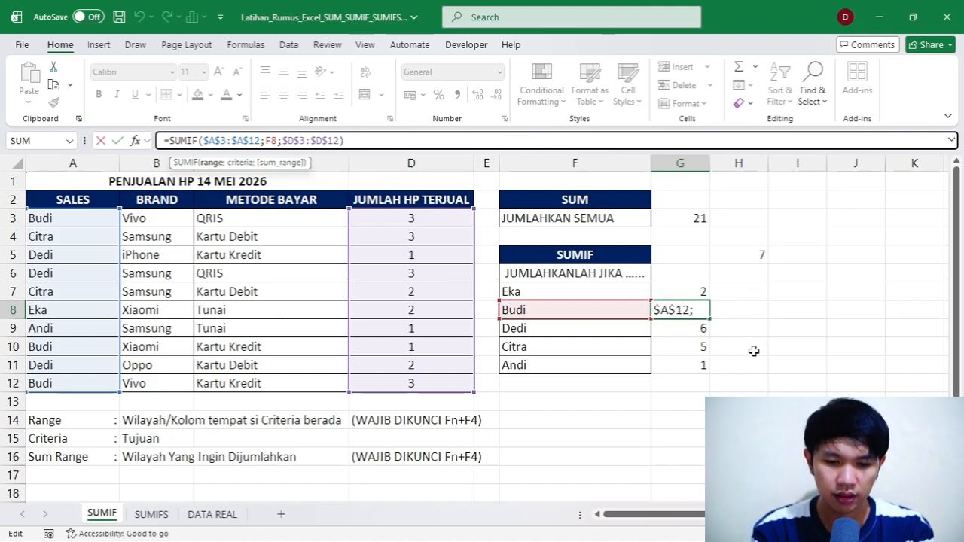
pyautogui.hotkey('ctrl', 'Return')
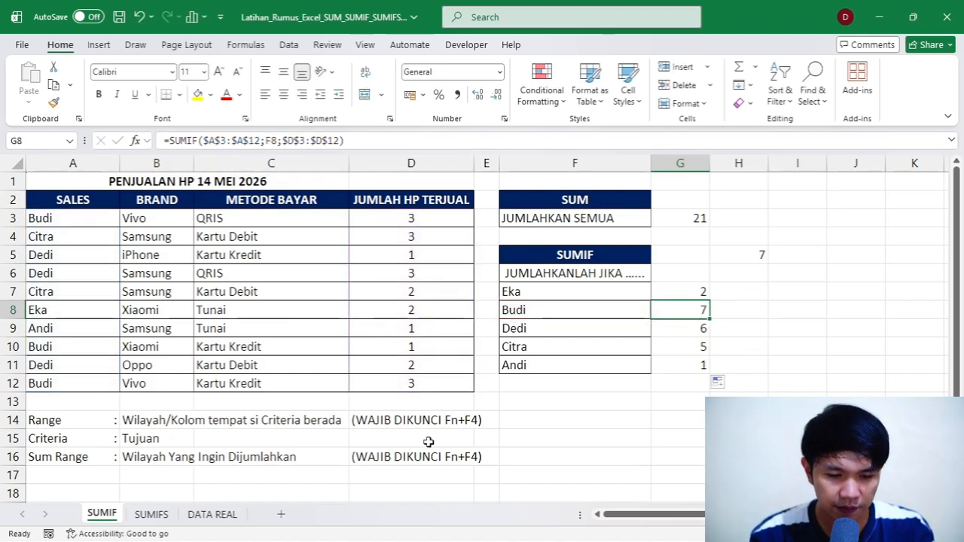
# Open the SUMIFS sheet and check the first result cell G3 against its brand header G2 and salesperson F3.
pyautogui.click(154, 515)
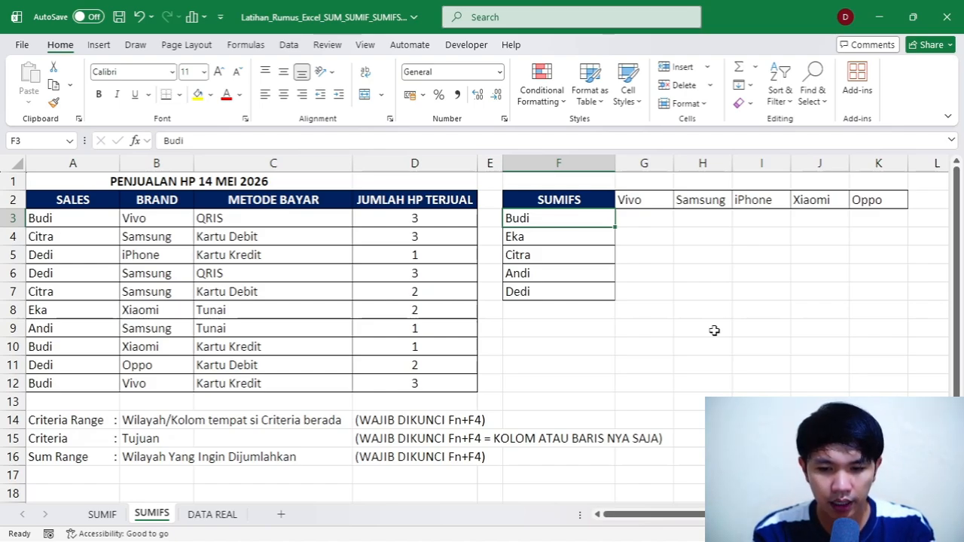
pyautogui.click(642, 223)
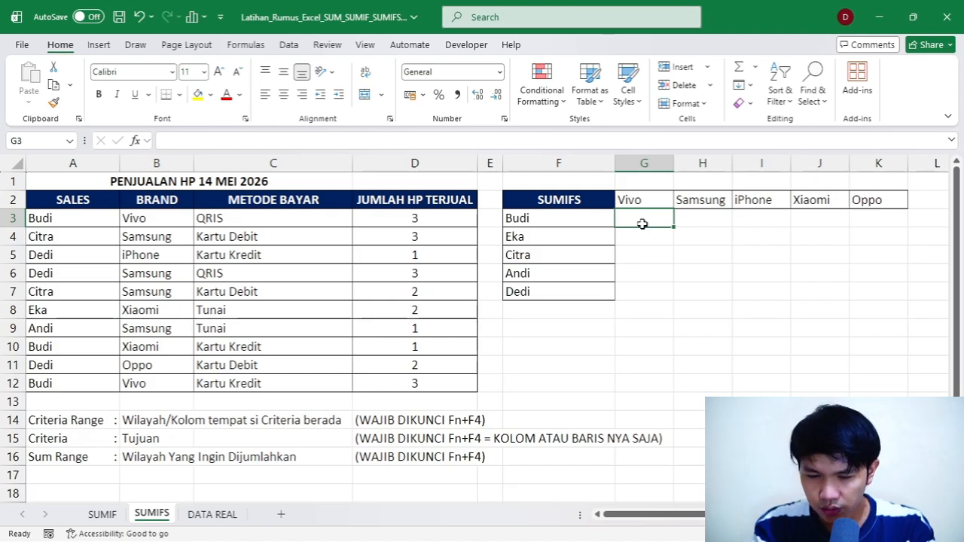
pyautogui.press('Up')
pyautogui.press('Down')
pyautogui.press('Left')
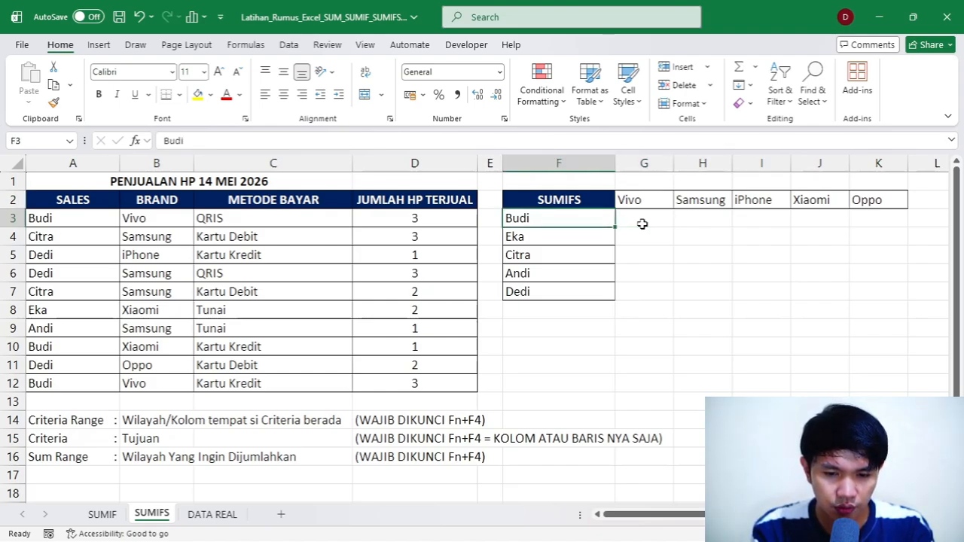
# Start a SUMIFS formula in G3 for the first salesperson and Vivo, with the locked sum range $D$3:$D$12.
pyautogui.press('Right')
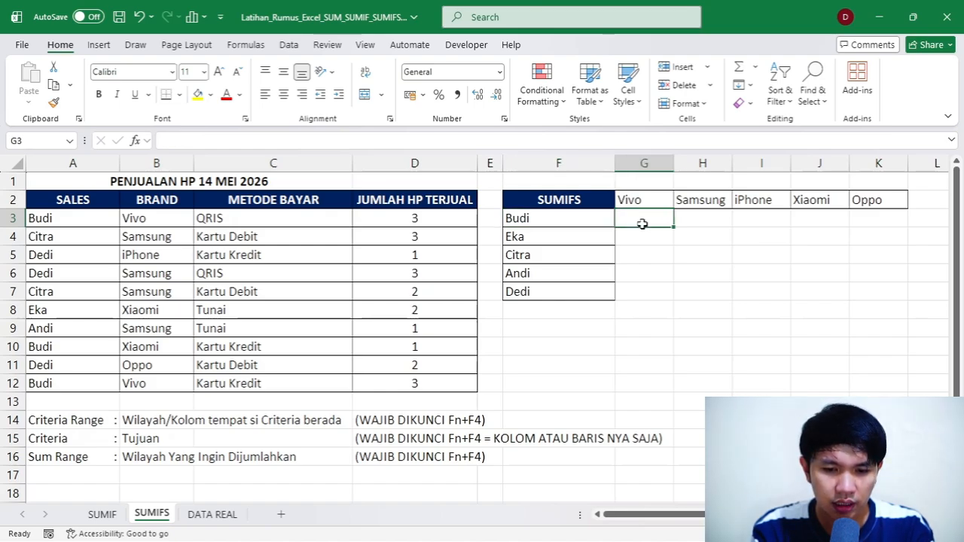
pyautogui.press('Left')
pyautogui.press('Right')
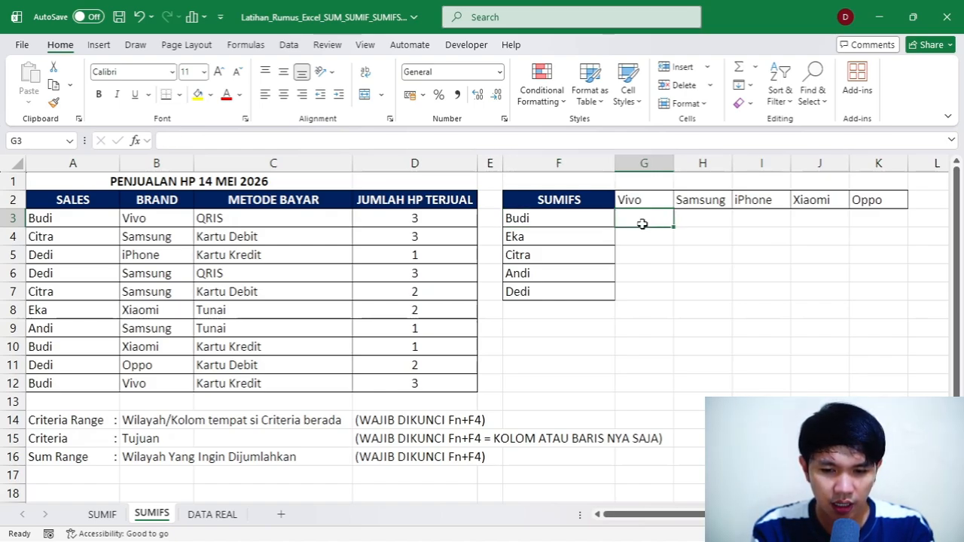
pyautogui.press('Up')
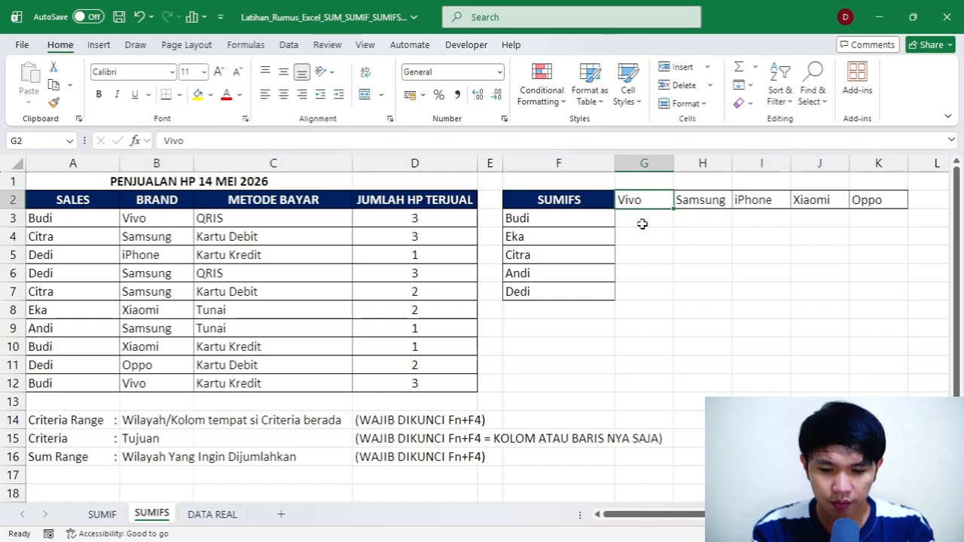
pyautogui.press('Down')
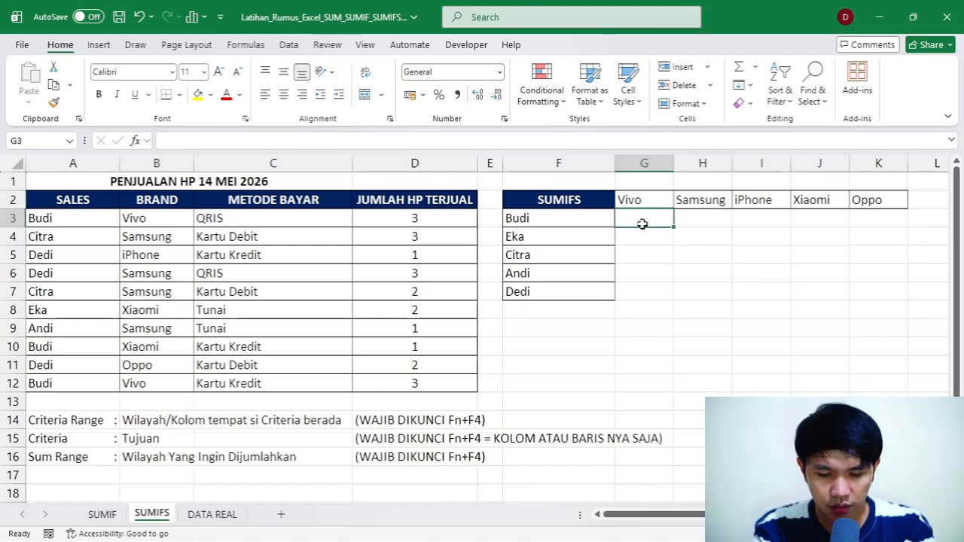
pyautogui.write('=sumifa')
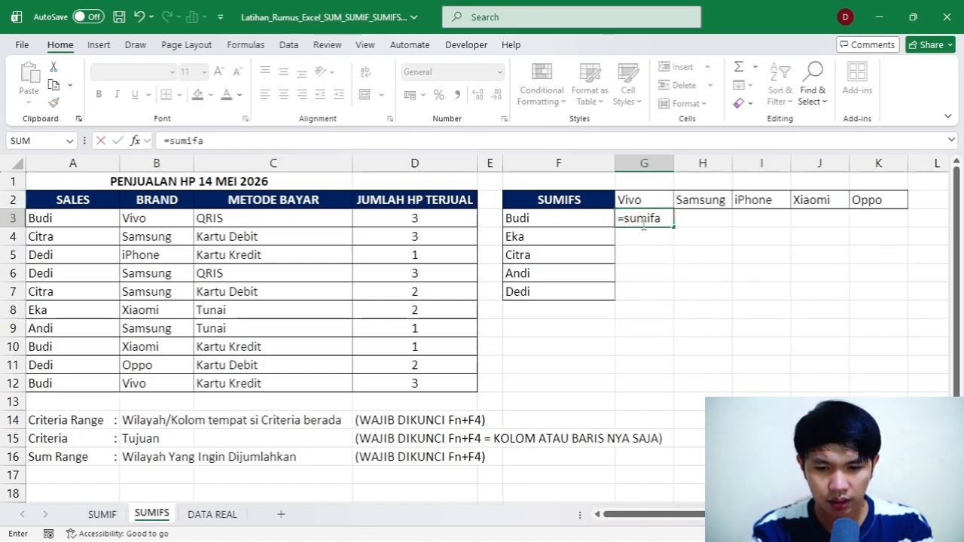
pyautogui.press('BackSpace')
pyautogui.write('s')
pyautogui.press('Tab')
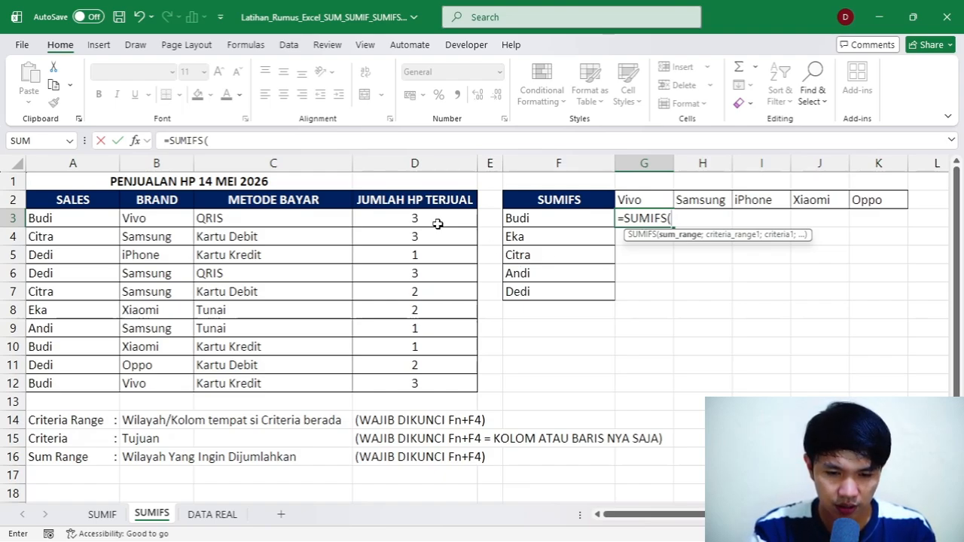
pyautogui.click(412, 217)
pyautogui.hotkey('ctrl', 'shift', 'Down')
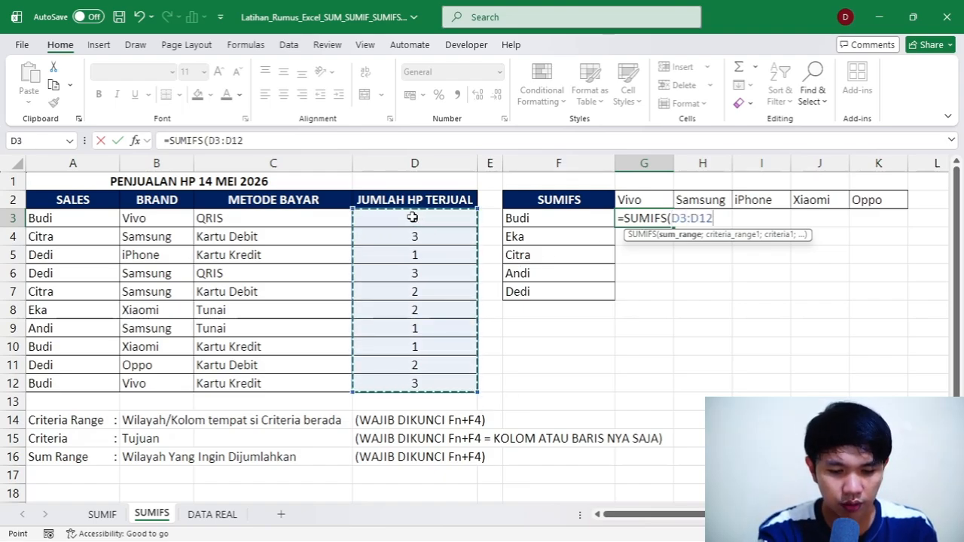
pyautogui.press('F4')
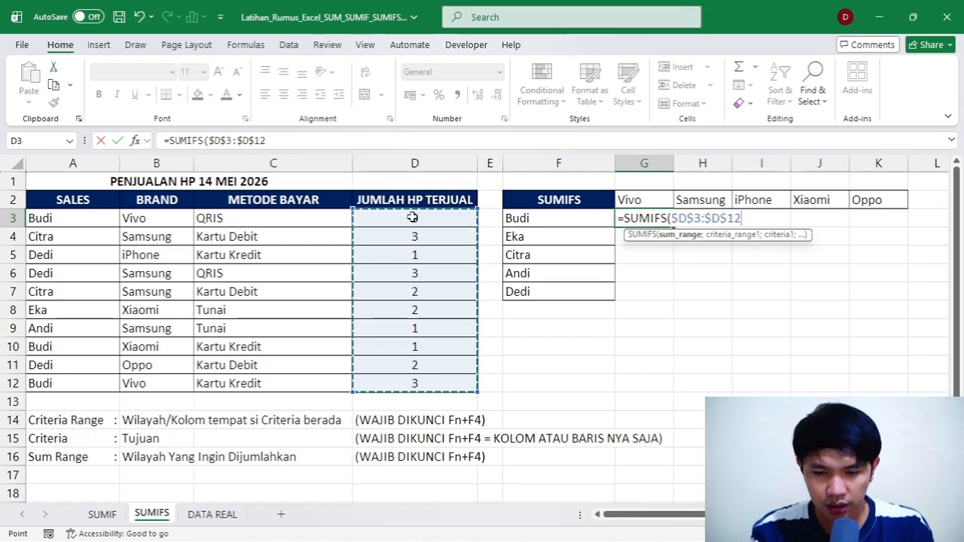
pyautogui.write(';')
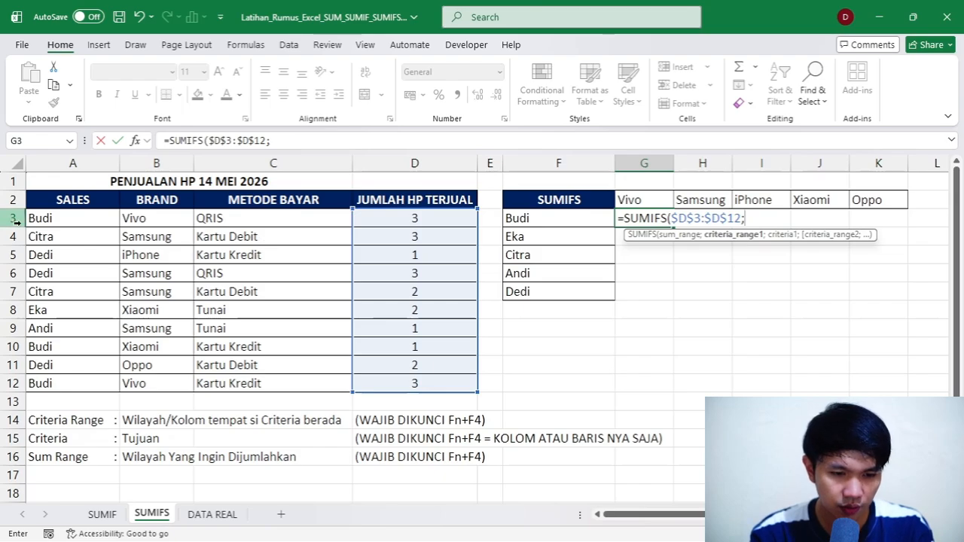
# Add the locked criteria range $A$3:$A$12 and the salesperson criterion F3 to G3's SUMIFS formula.
pyautogui.click(53, 218)
pyautogui.hotkey('ctrl', 'shift', 'Down')
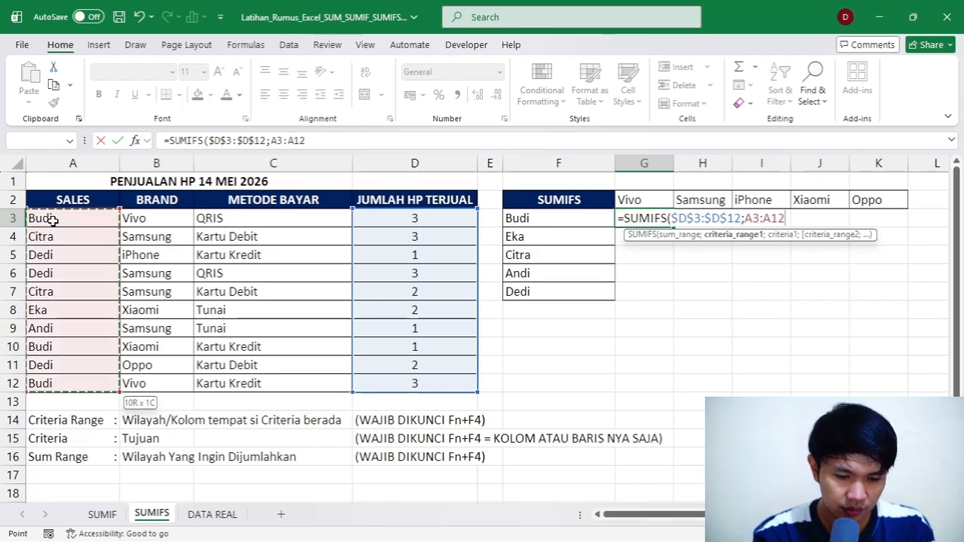
pyautogui.press('F4')
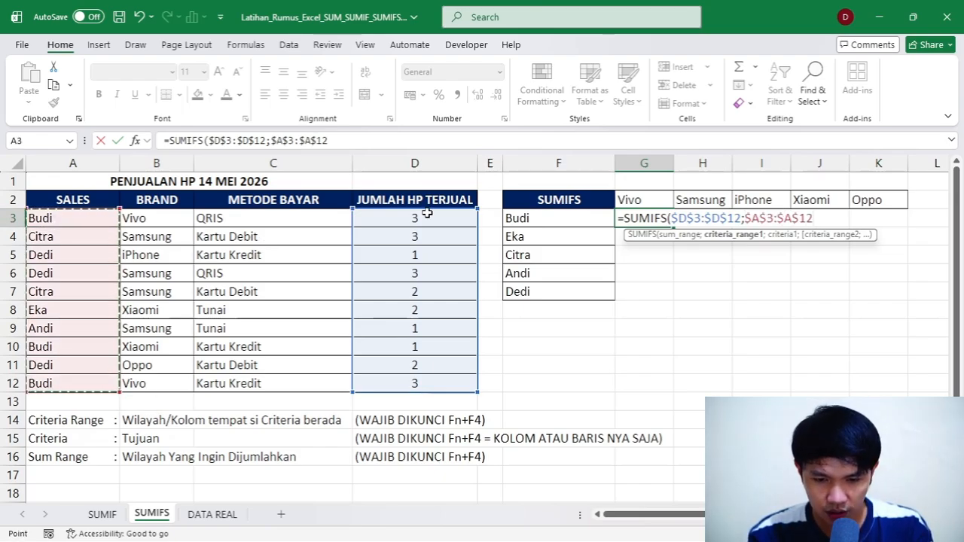
pyautogui.click(547, 219)
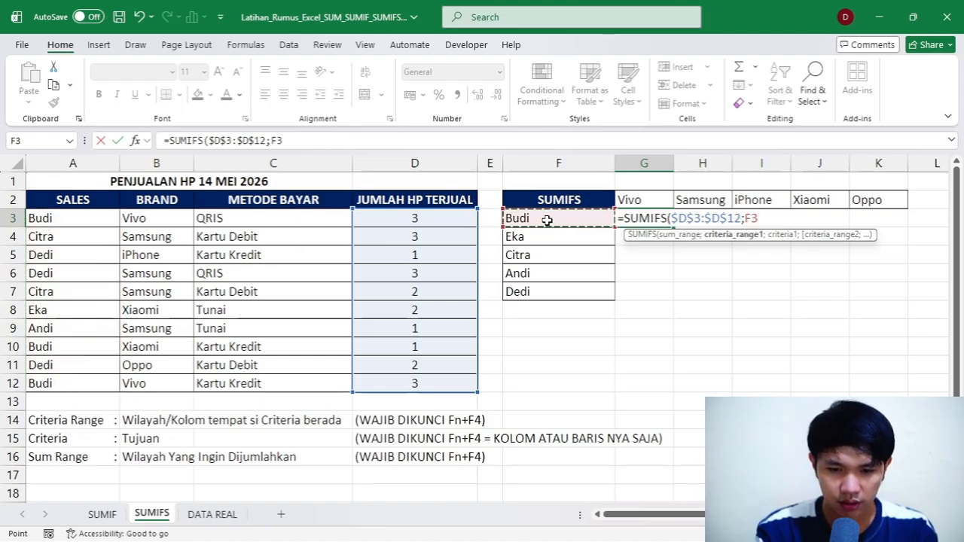
pyautogui.click(97, 217)
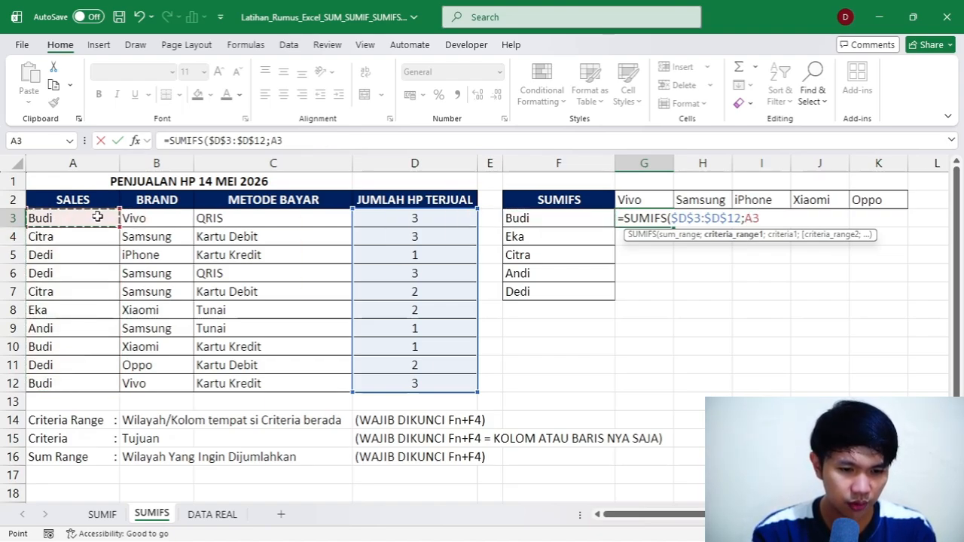
pyautogui.hotkey('ctrl', 'shift', 'Down')
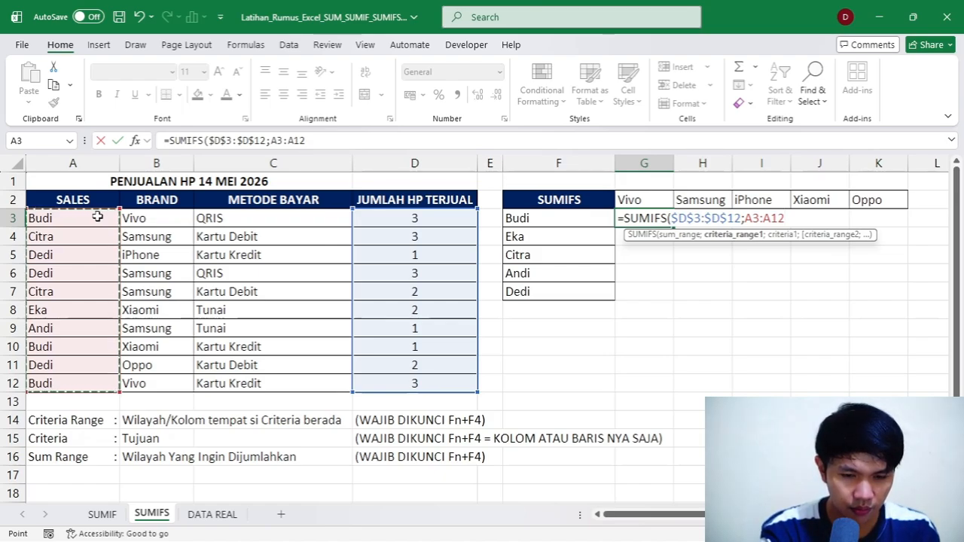
pyautogui.press('F4')
pyautogui.write(';')
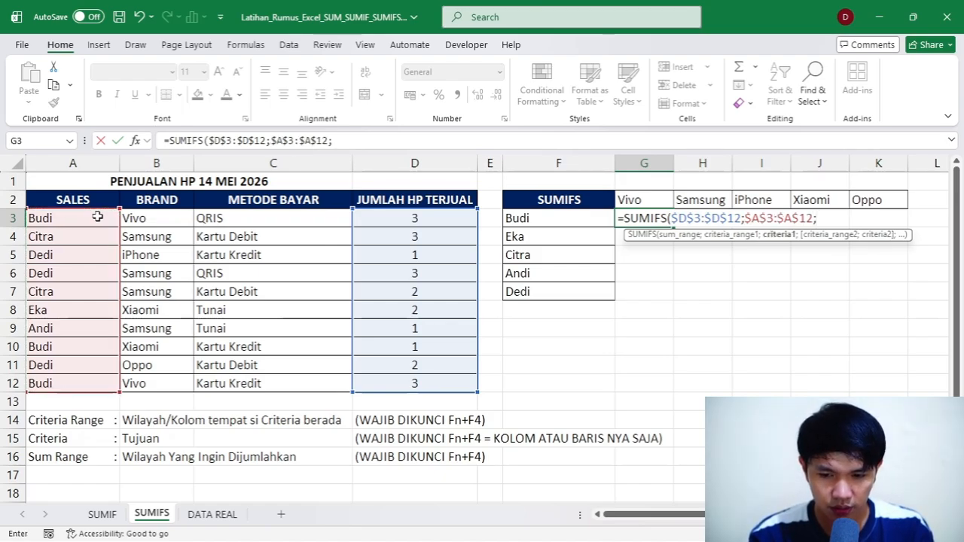
pyautogui.click(568, 217)
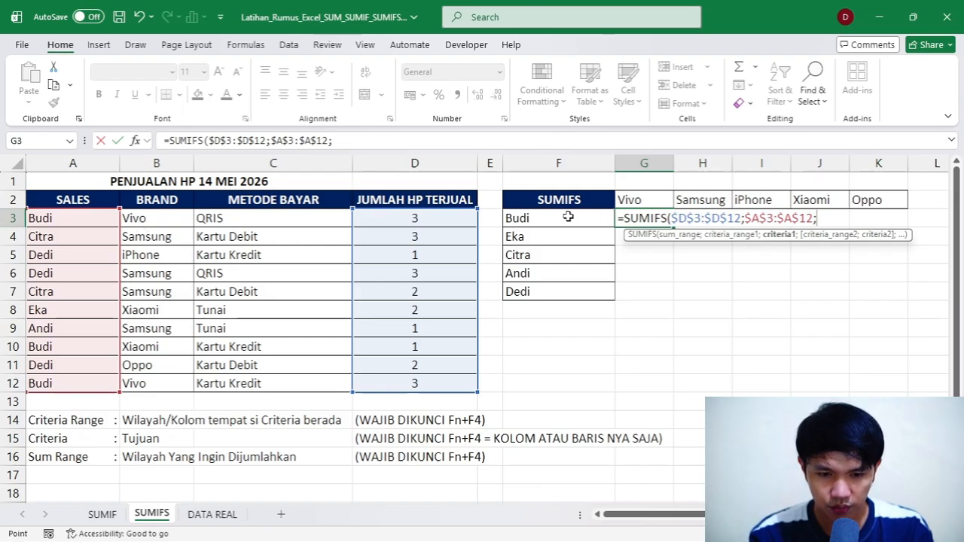
pyautogui.write(';')
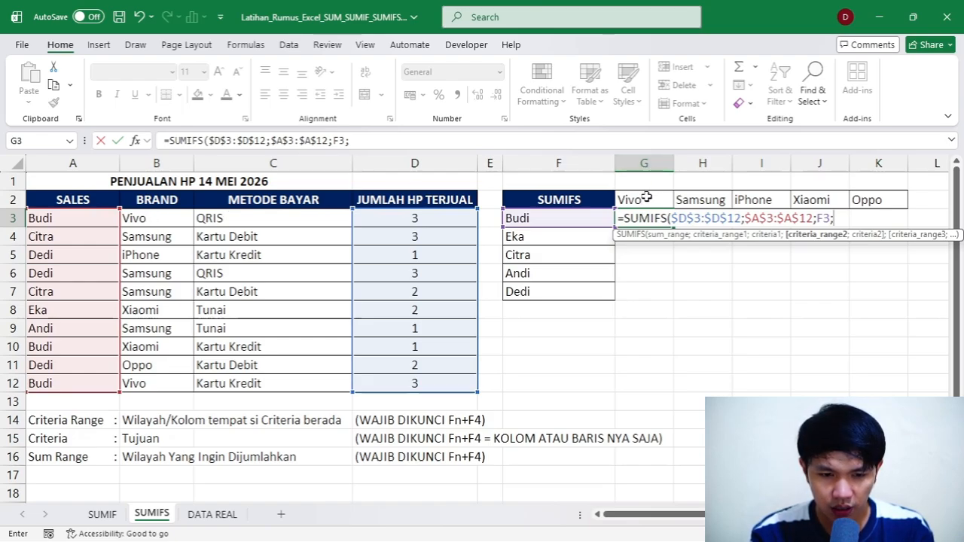
# Complete G3's SUMIFS formula with the locked brand range $B$3:$B$12 and the brand criterion G2.
pyautogui.click(134, 219)
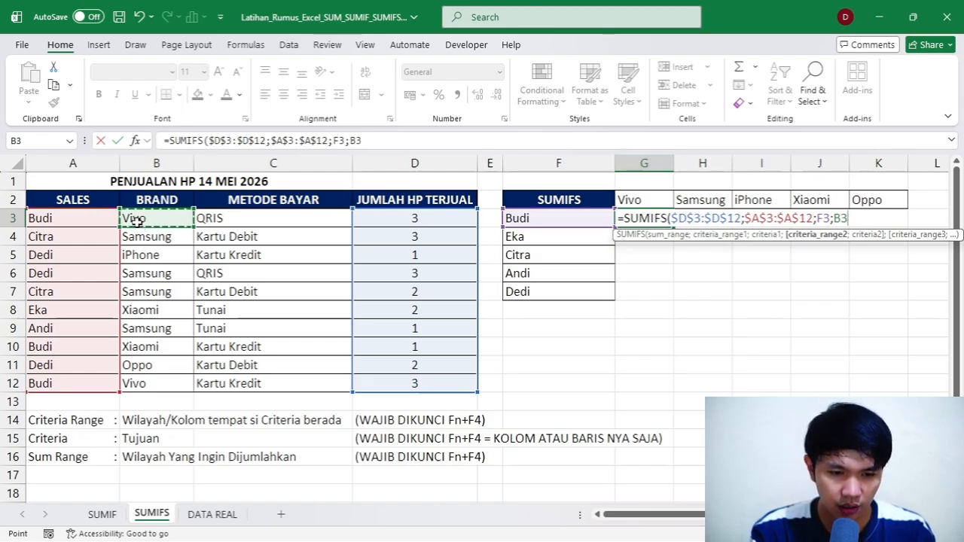
pyautogui.hotkey('ctrl', 'shift', 'Down')
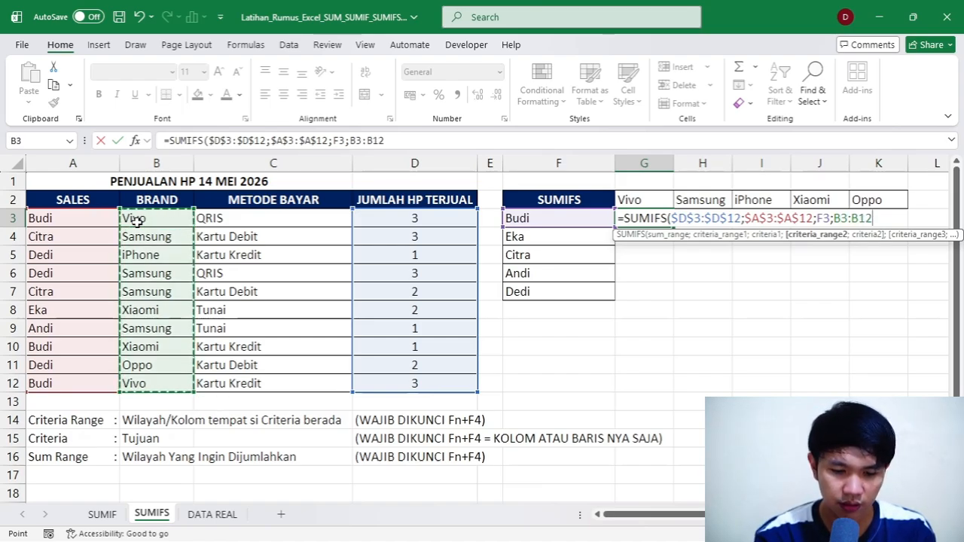
pyautogui.press('F4')
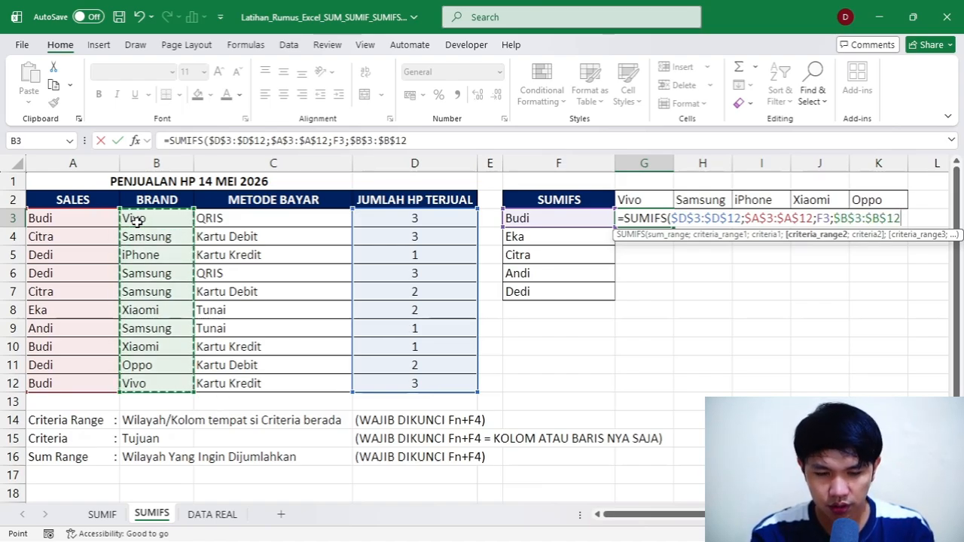
pyautogui.write(';')
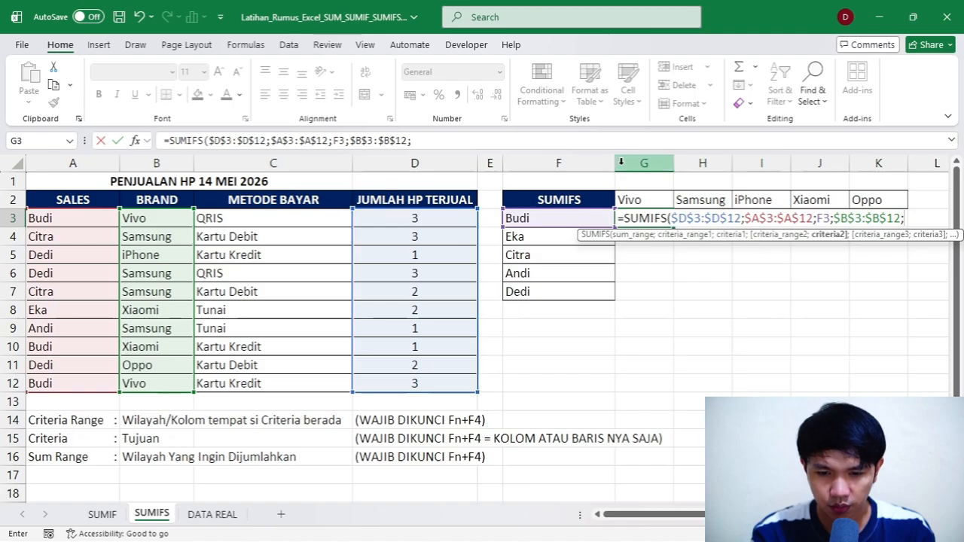
pyautogui.click(644, 200)
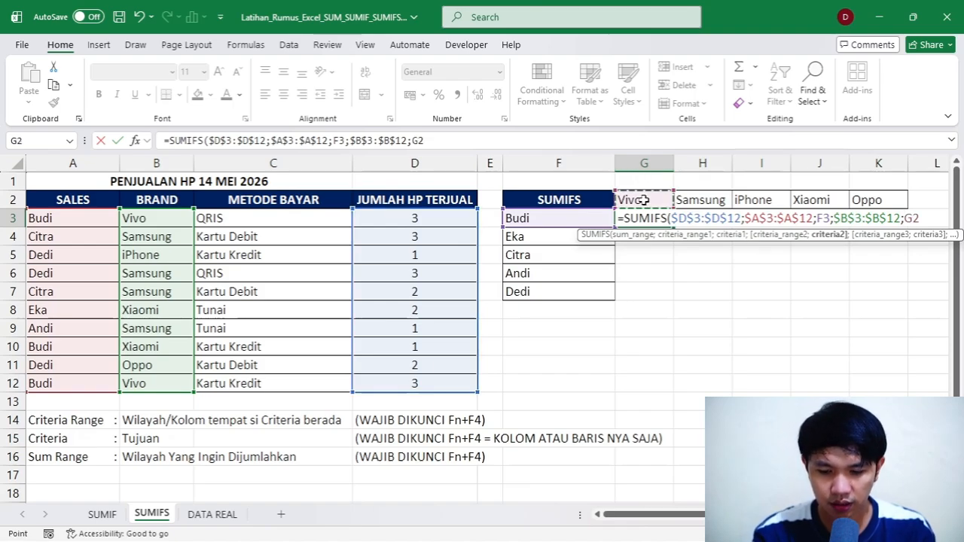
pyautogui.press('Return')
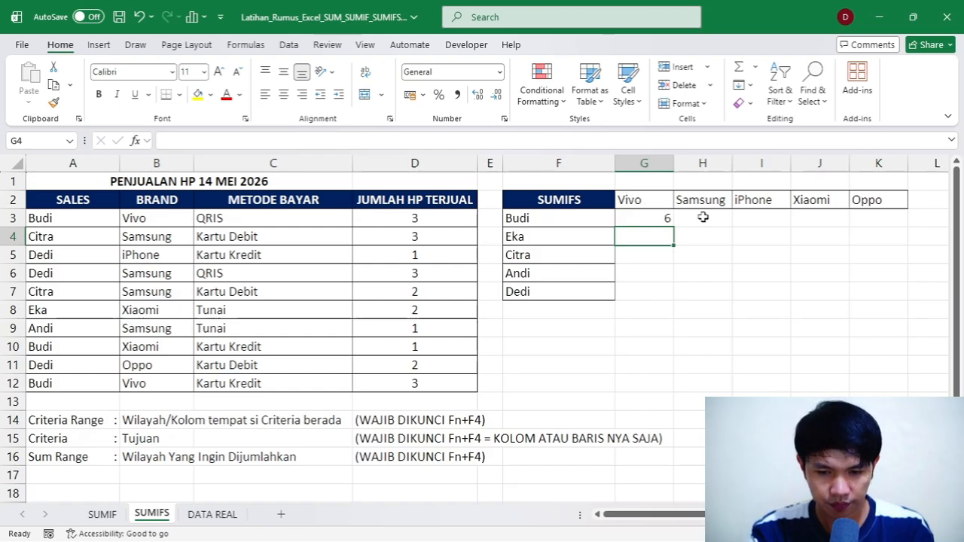
# Copy G3's SUMIFS formula across row 3 through K3 and select the copied results H3:K3.
pyautogui.click(660, 218)
pyautogui.moveTo(674, 227); pyautogui.dragTo(884, 219)
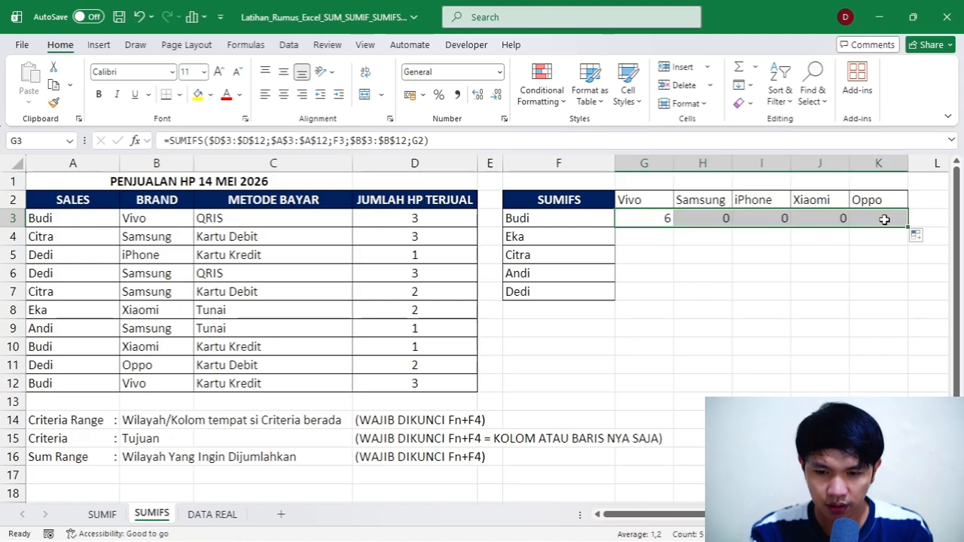
pyautogui.click(701, 217)
pyautogui.hotkey('ctrl', 'shift', 'Right')
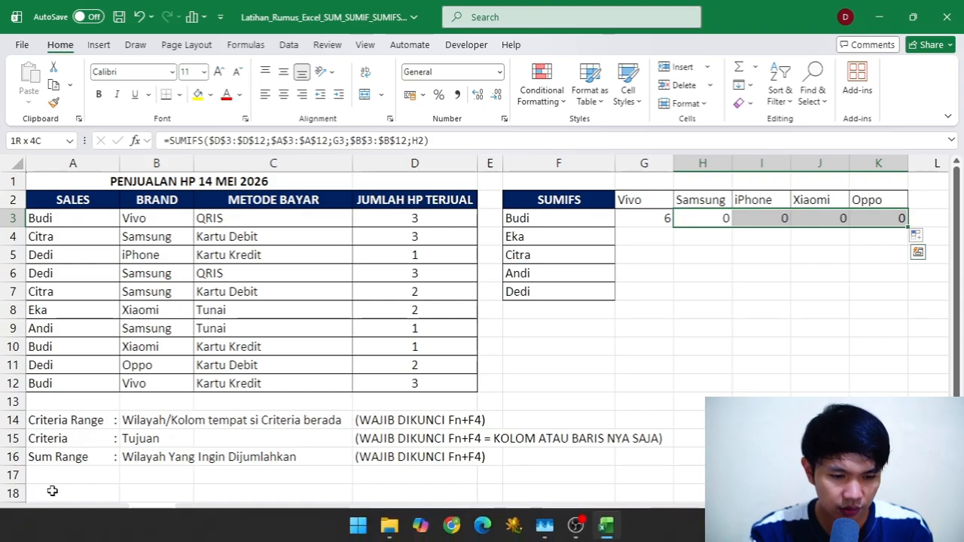
# Check the criteria locking note in row 15 and inspect the salesperson criterion reference in the formulas of H3 and I3.
pyautogui.click(13, 439)
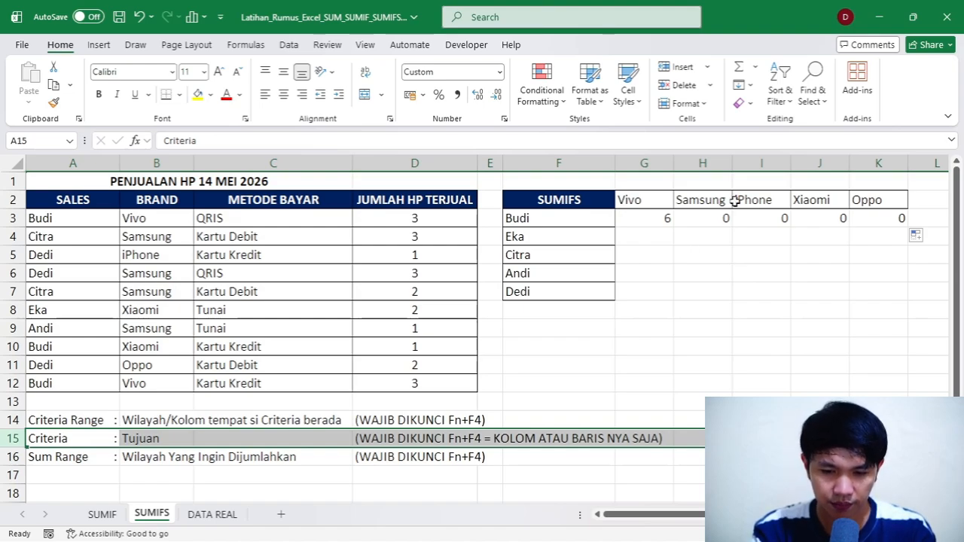
pyautogui.click(715, 218)
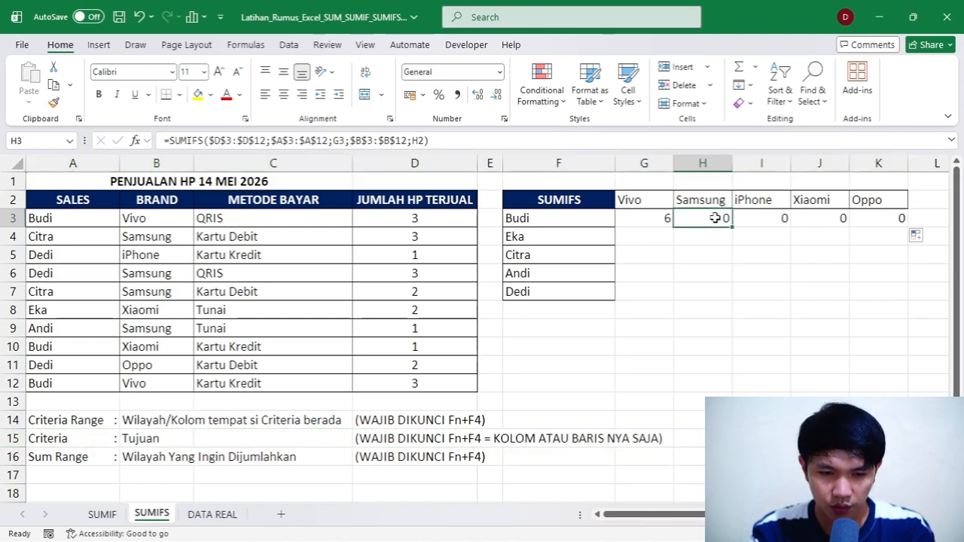
pyautogui.click(340, 140)
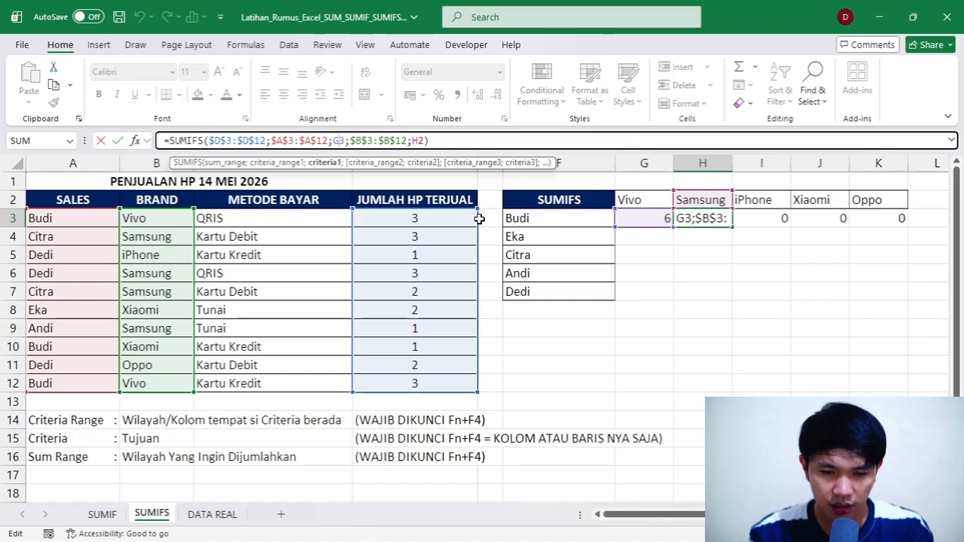
pyautogui.hotkey('ctrl', 'Return')
pyautogui.press('Right')
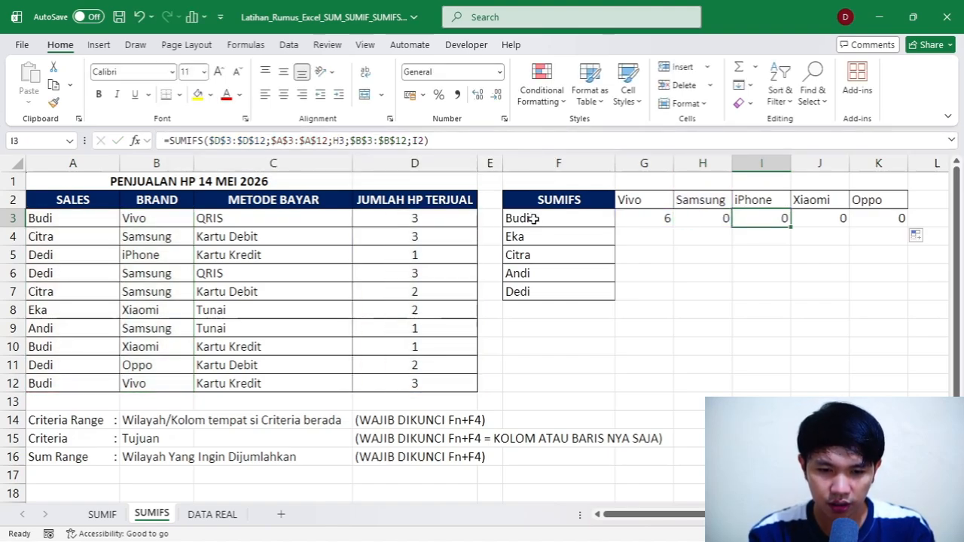
pyautogui.click(339, 138)
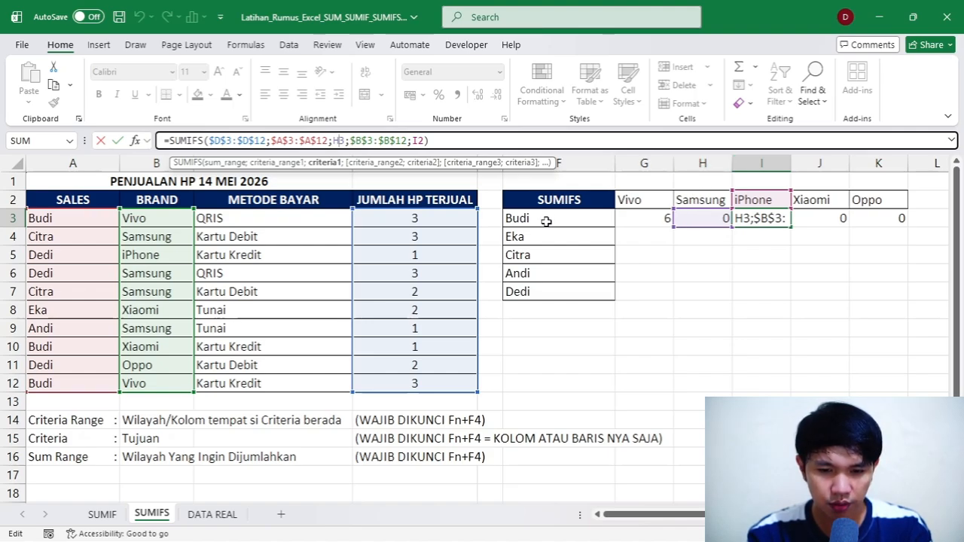
pyautogui.press('Escape')
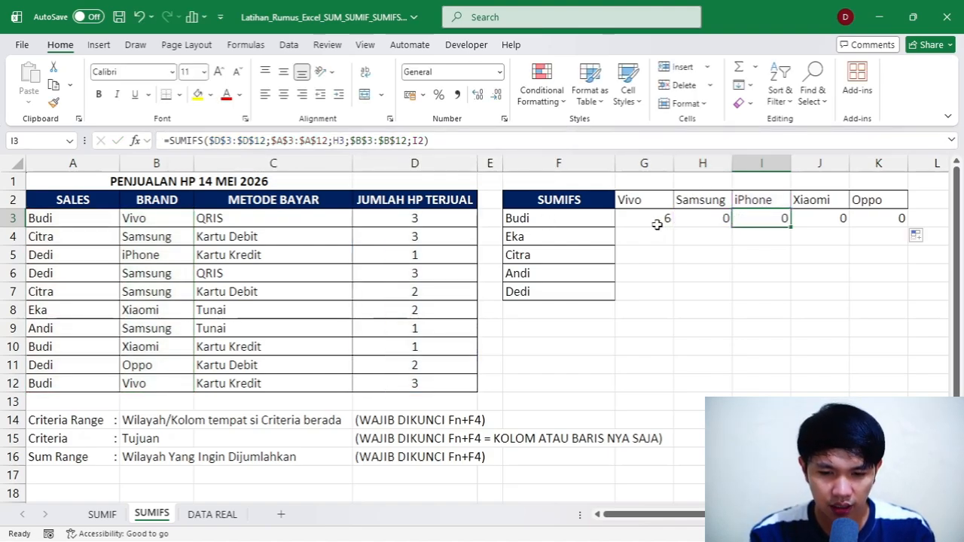
# Lock only the column of the salesperson criterion in G3's SUMIFS formula, making it $F3.
pyautogui.click(654, 224)
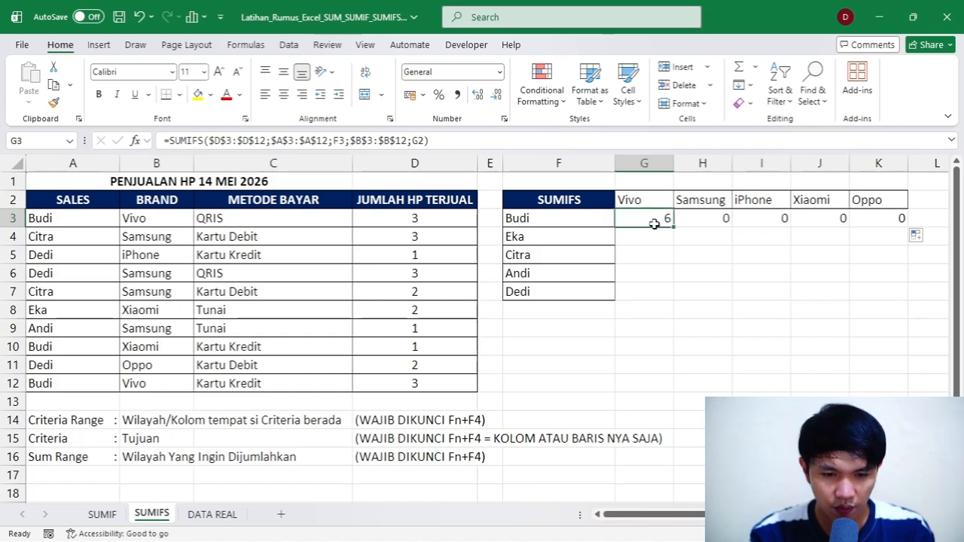
pyautogui.click(338, 141)
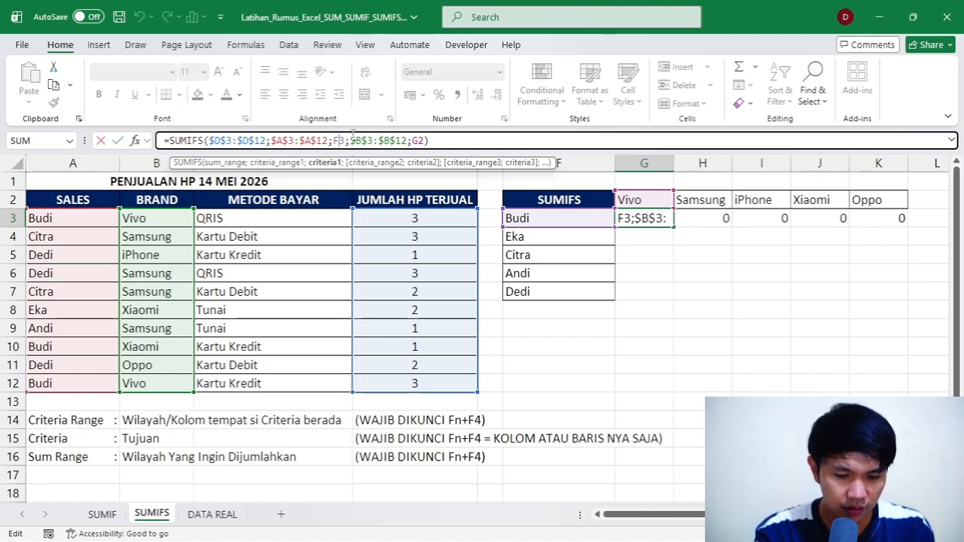
pyautogui.press('F4')
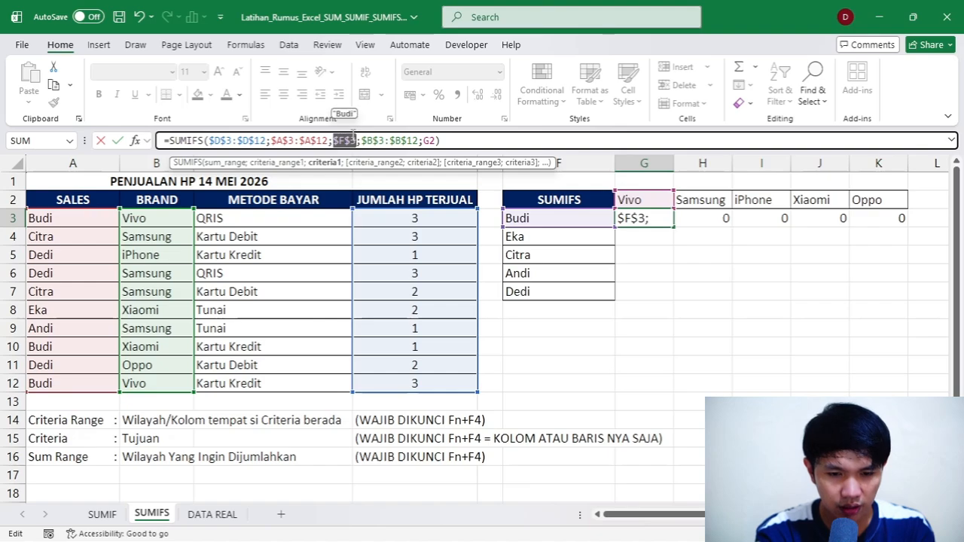
pyautogui.press('F4')
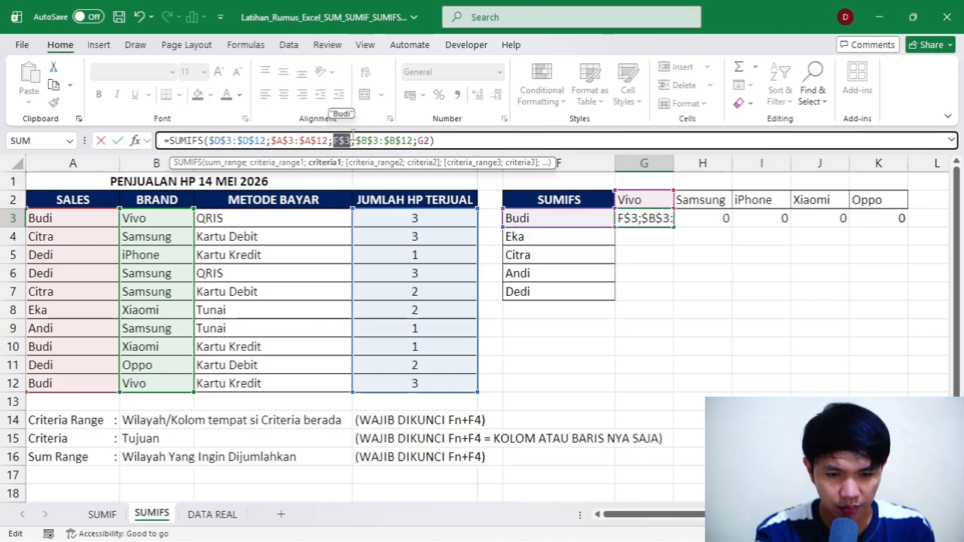
pyautogui.press('F4')
pyautogui.press('Return')
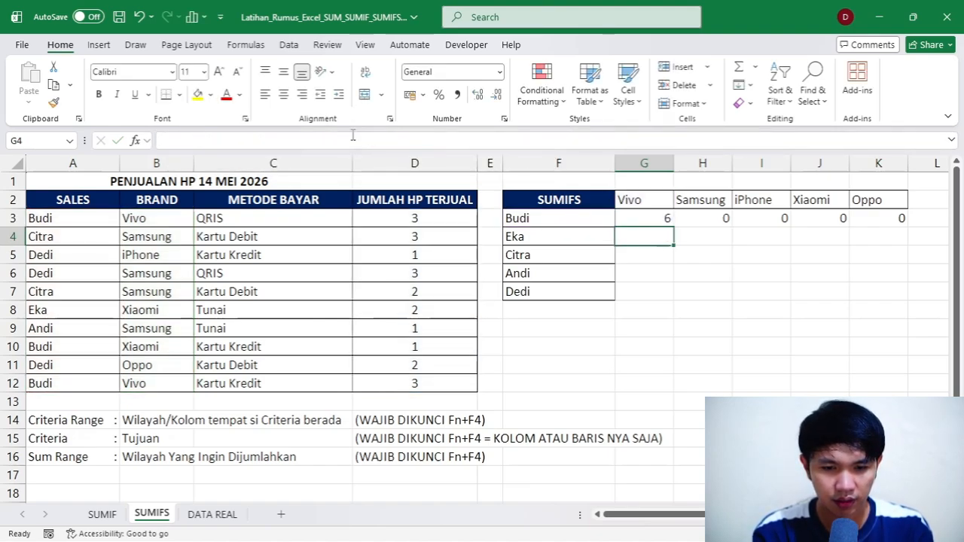
pyautogui.press('Up')
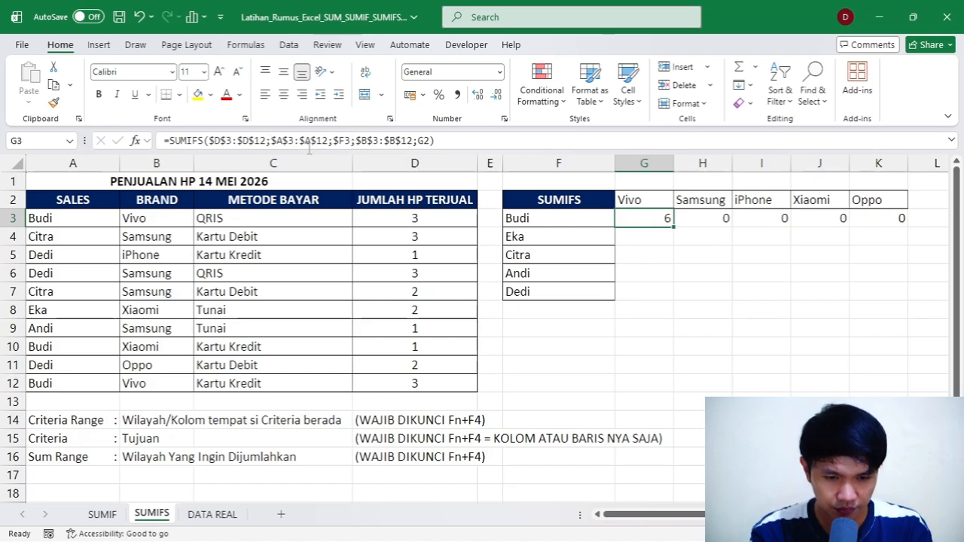
# Compare the salesperson criterion reference in G3's formula with the one in H3's formula.
pyautogui.click(337, 140)
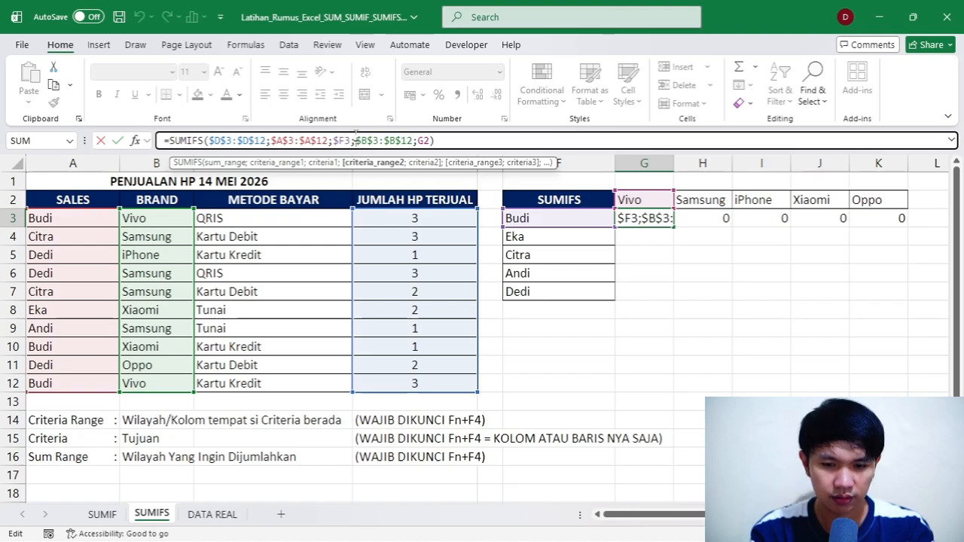
pyautogui.hotkey('ctrl', 'Return')
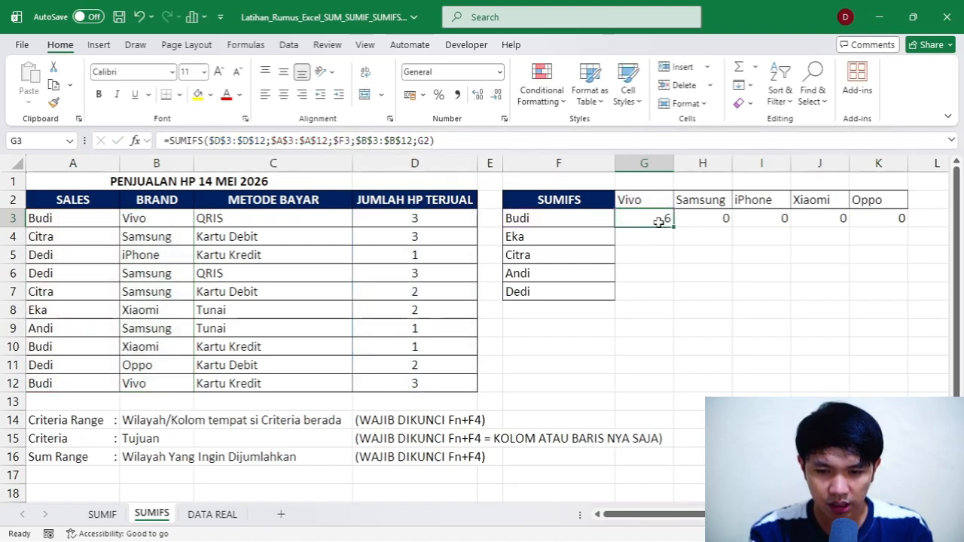
pyautogui.click(708, 219)
pyautogui.click(345, 141)
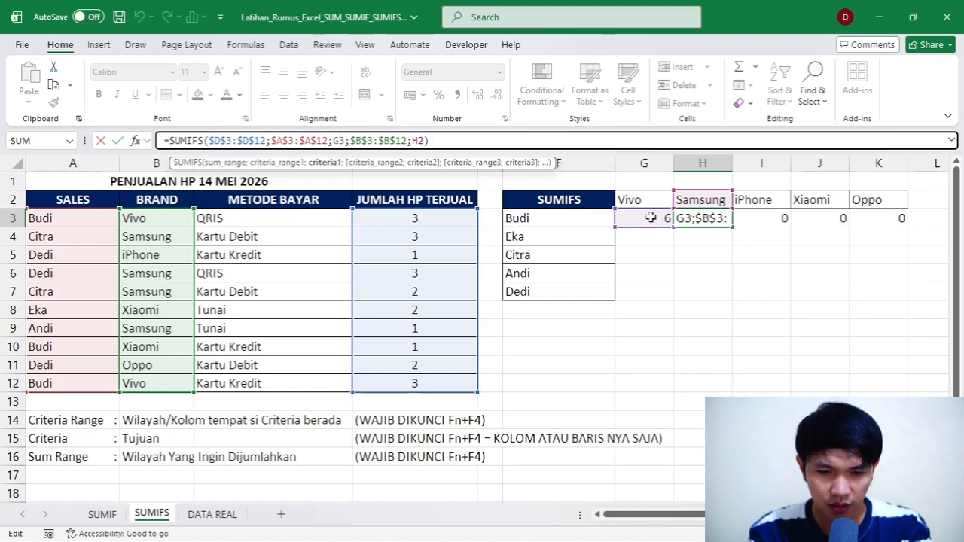
pyautogui.press('Escape')
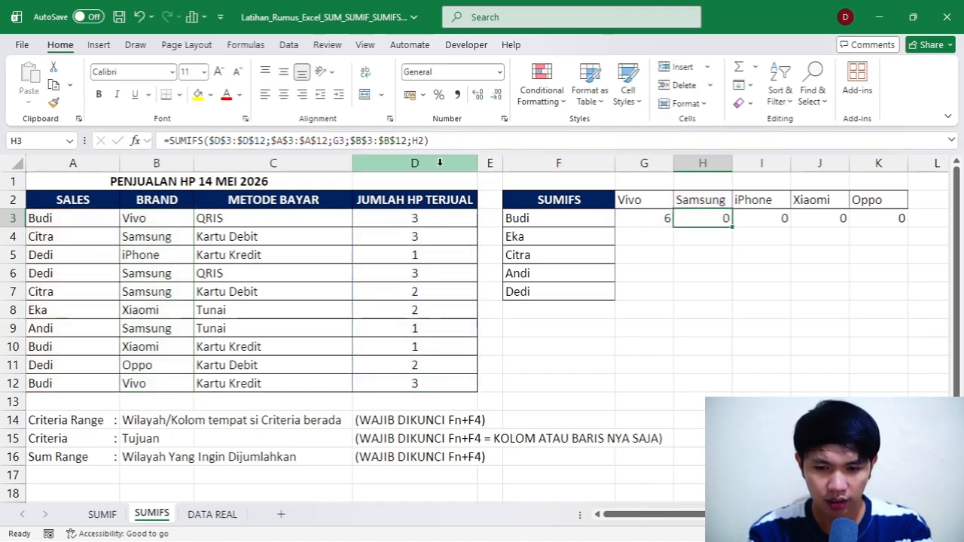
pyautogui.click(659, 217)
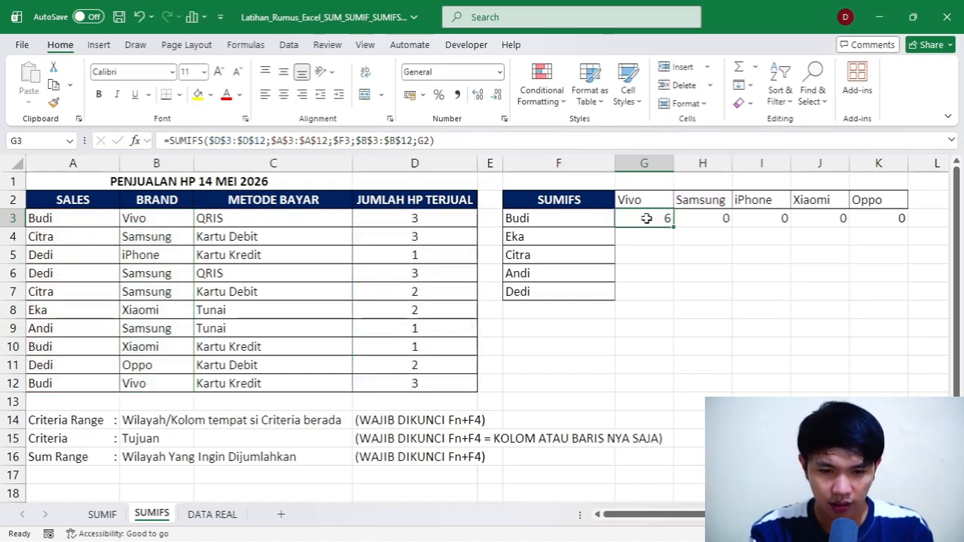
pyautogui.click(338, 139)
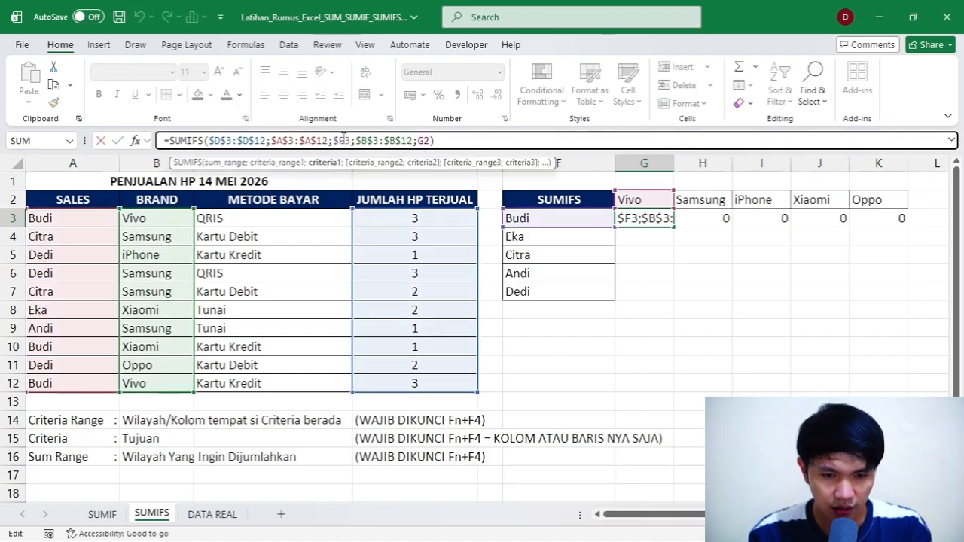
pyautogui.hotkey('shift', 'Right')
pyautogui.hotkey('shift', 'Right')
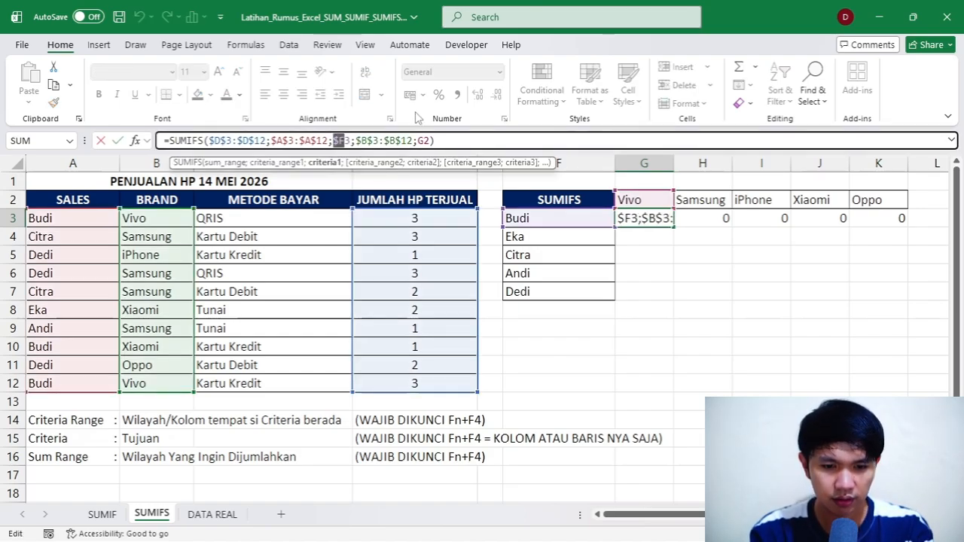
pyautogui.hotkey('ctrl', 'Return')
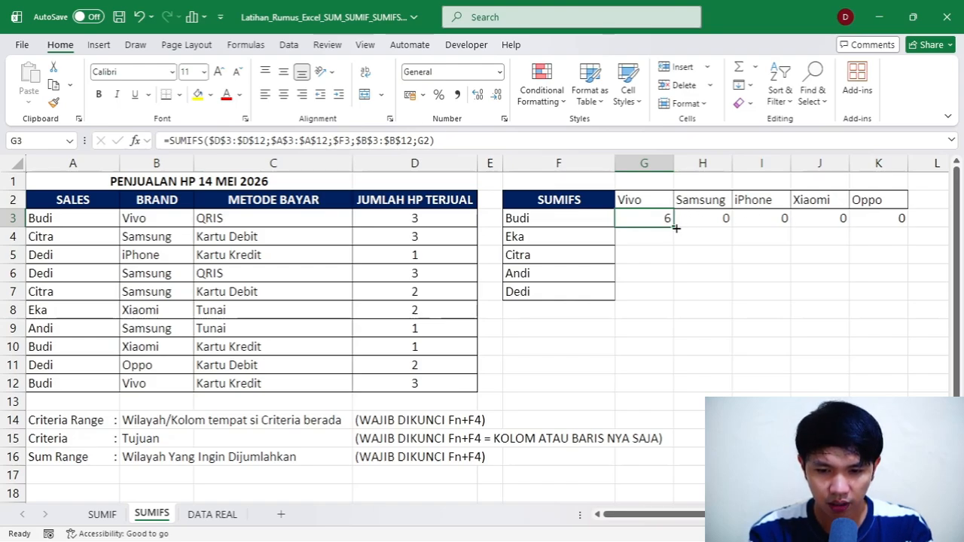
# Copy G3's updated SUMIFS formula across row 3 through K3 and check the salesperson criterion in H3.
pyautogui.moveTo(676, 227); pyautogui.dragTo(907, 228)
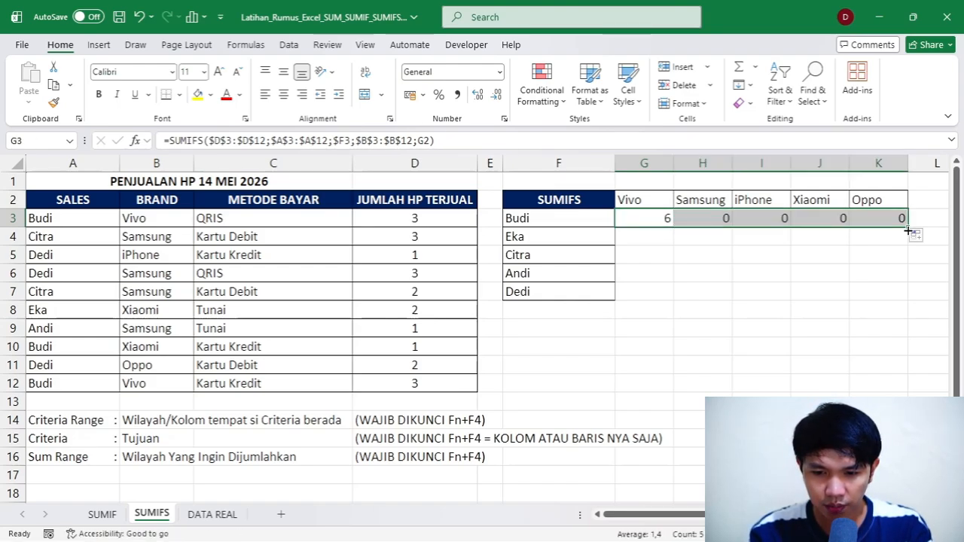
pyautogui.click(338, 140)
pyautogui.press('Tab')
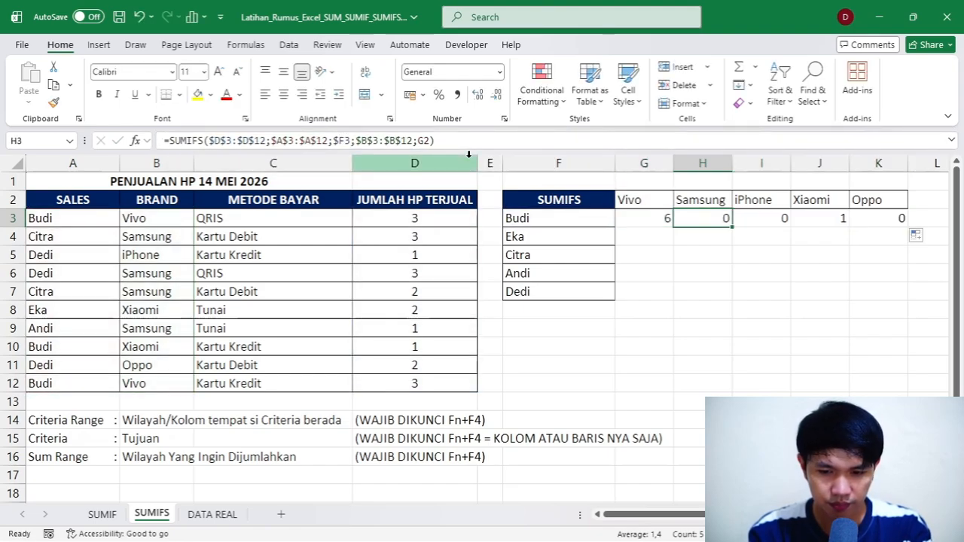
pyautogui.click(336, 140)
pyautogui.hotkey('ctrl', 'Return')
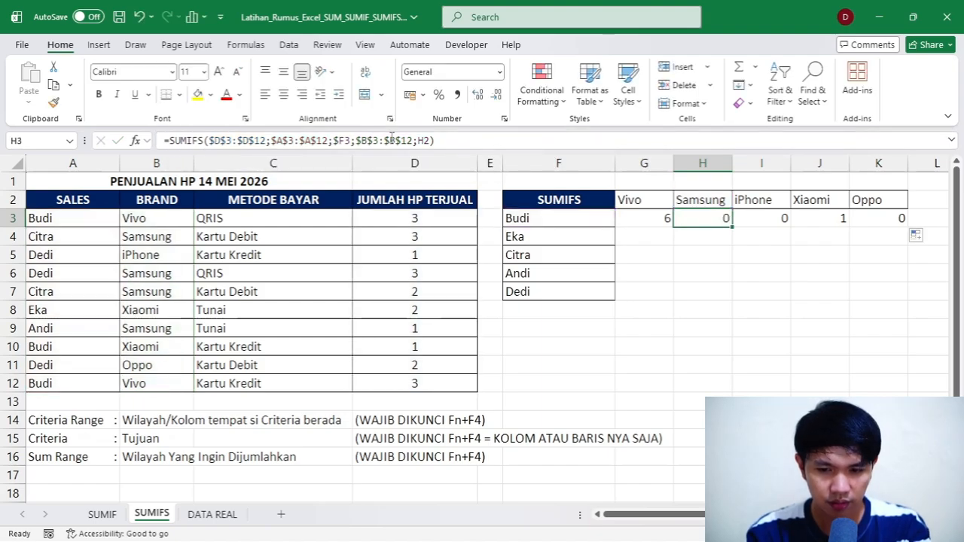
# Inspect the SUMIFS formulas in J3, I3 and K3, checking the salesperson criterion and K3's locked sum range.
pyautogui.click(832, 220)
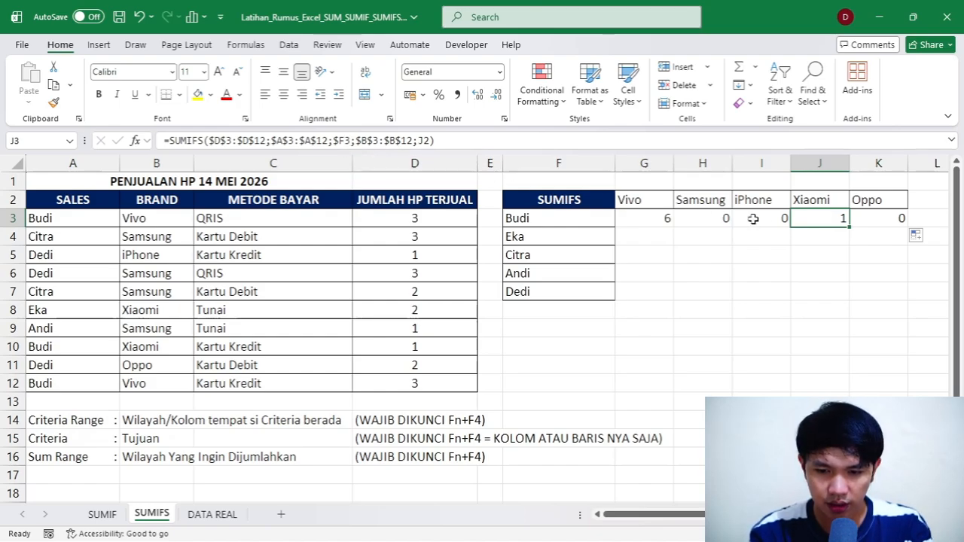
pyautogui.click(777, 222)
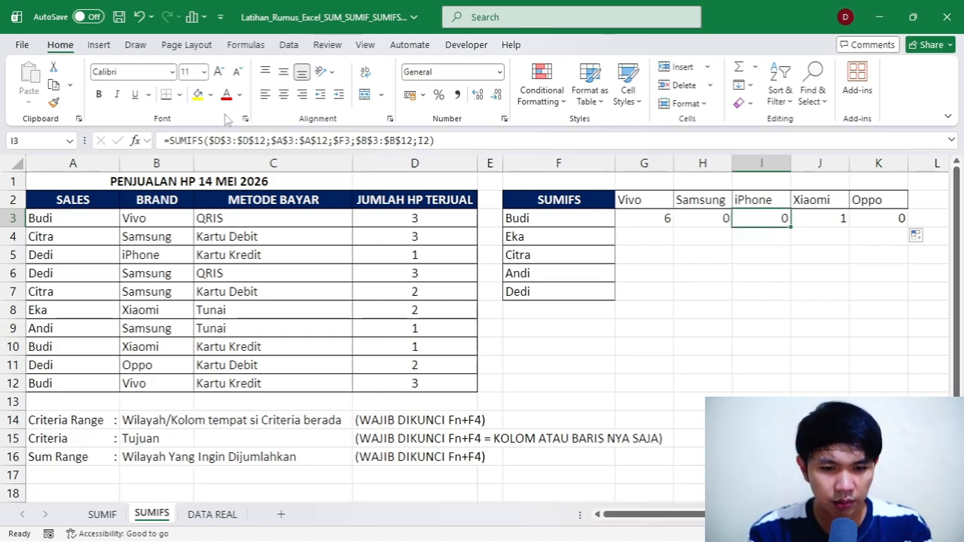
pyautogui.click(340, 140)
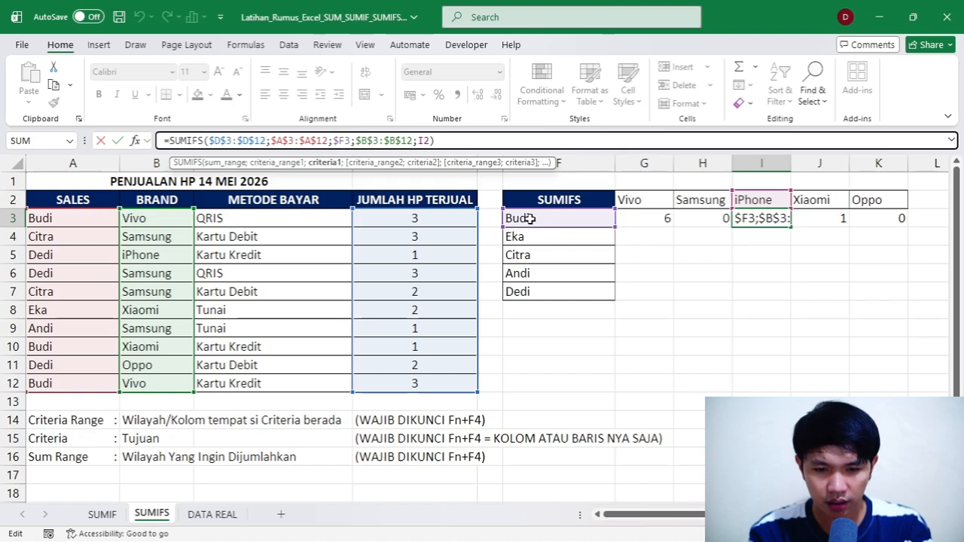
pyautogui.press('Escape')
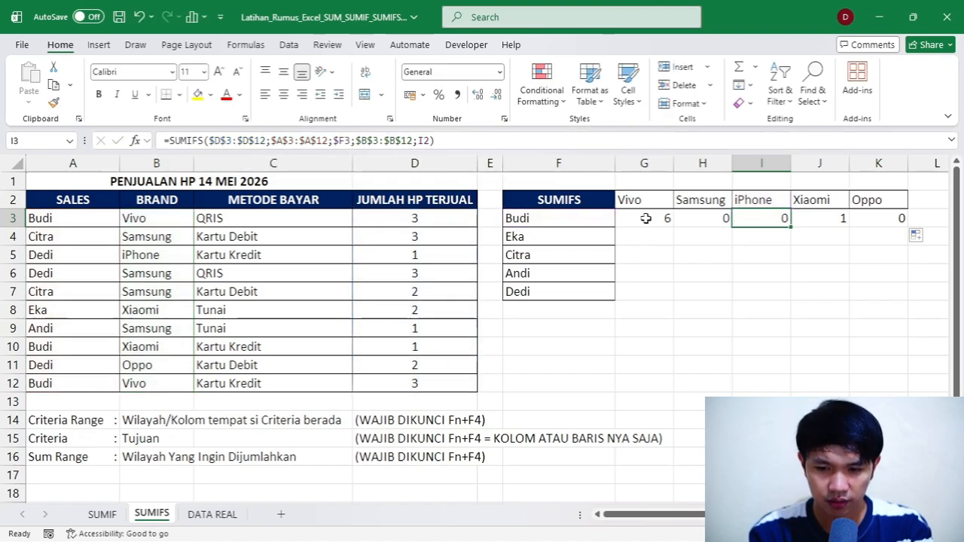
pyautogui.press('Right')
pyautogui.press('Right')
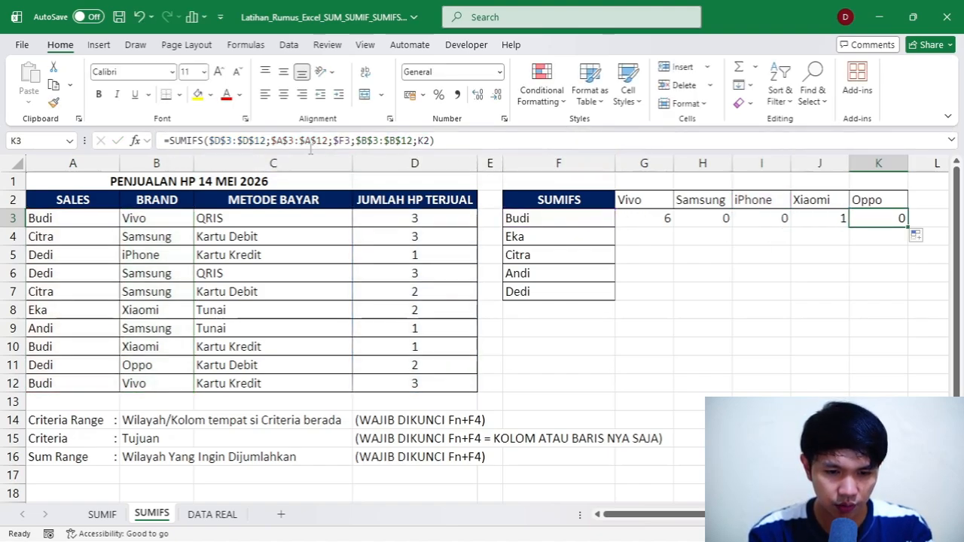
pyautogui.click(343, 140)
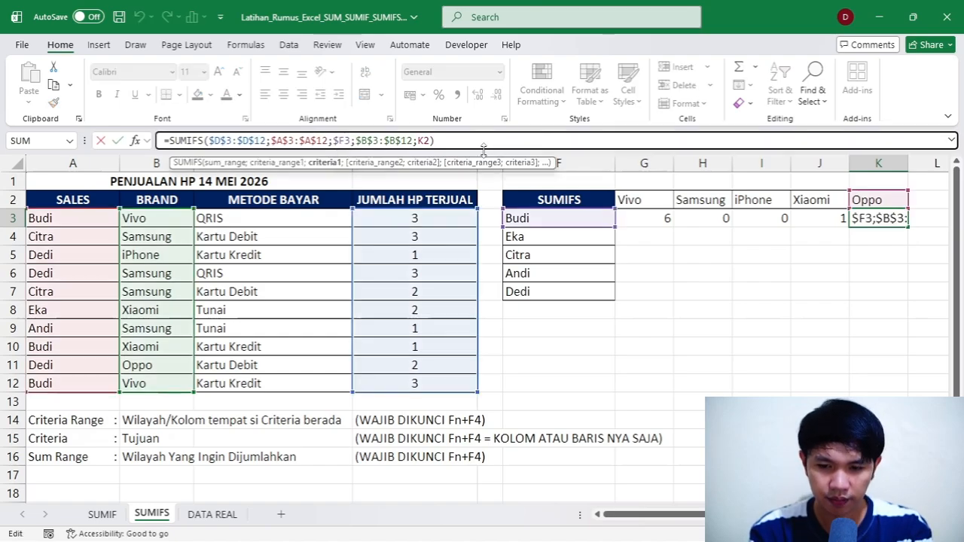
pyautogui.press('Escape')
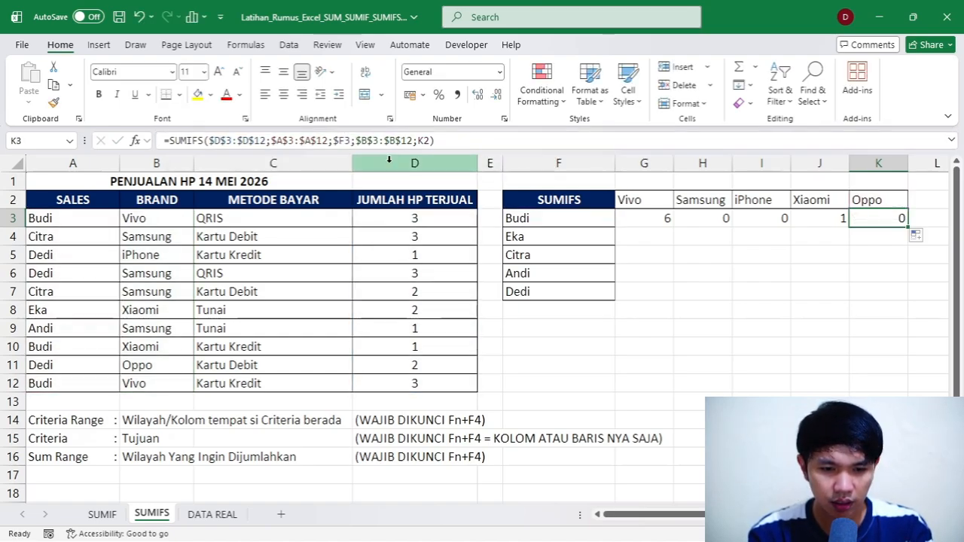
pyautogui.click(210, 140)
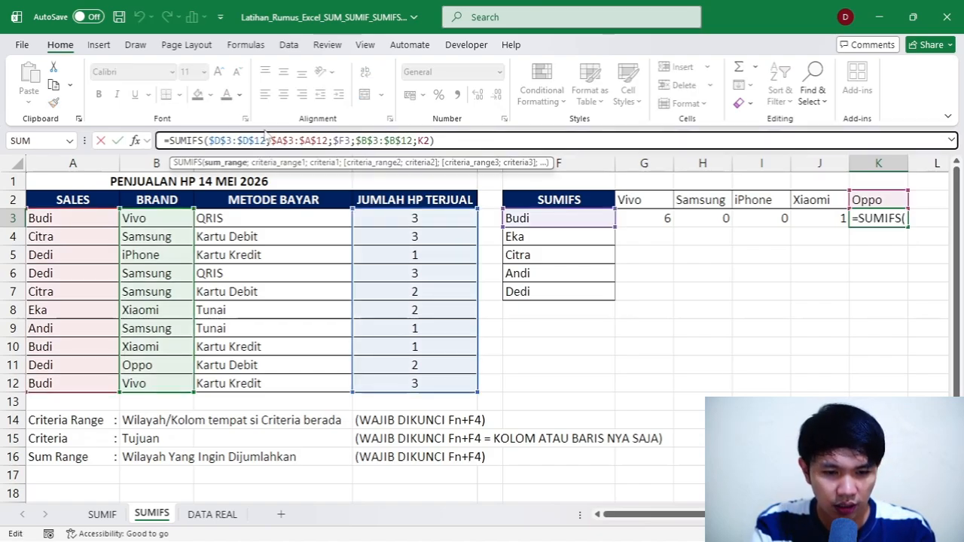
pyautogui.press('Right')
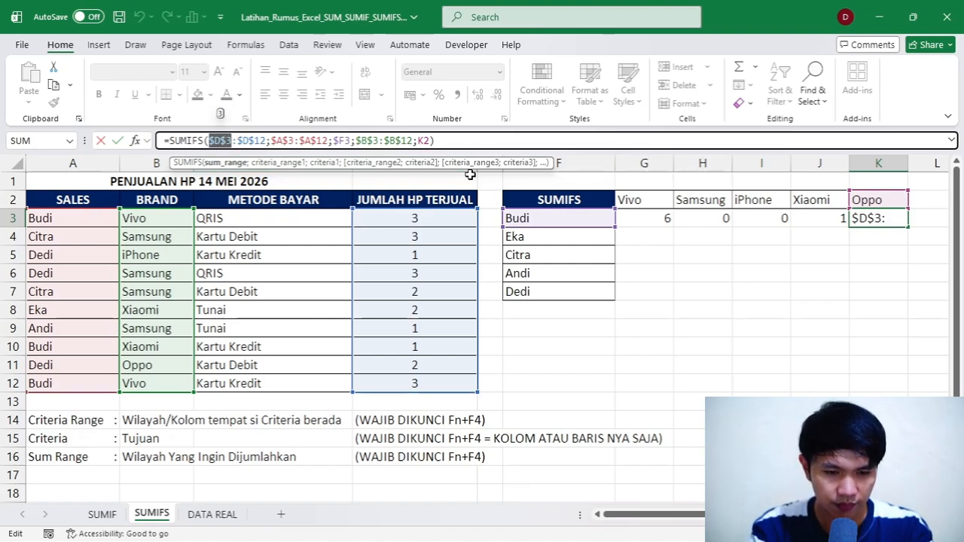
pyautogui.hotkey('ctrl', 'Return')
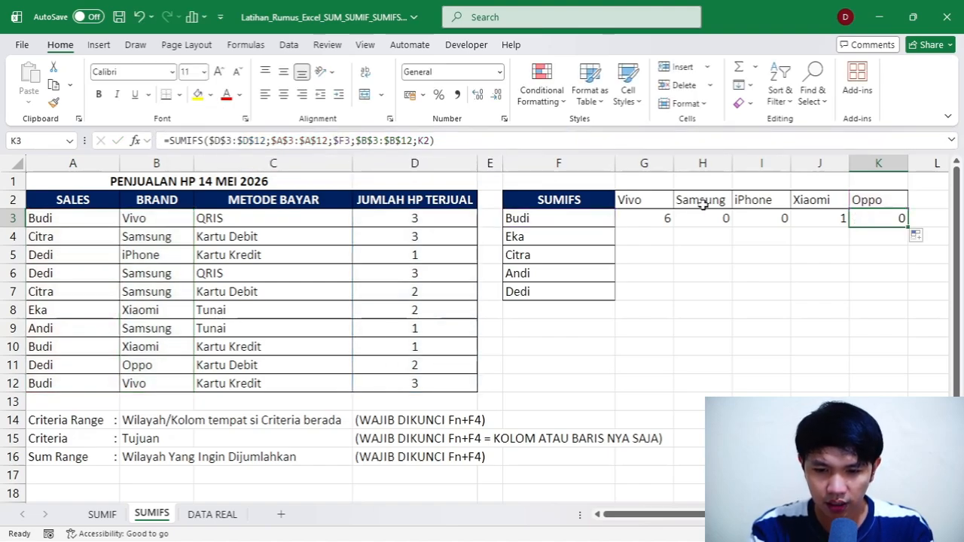
# Copy the SUMIFS formulas in G3:K3 down through row 7 and select the copied results G4:K7.
pyautogui.click(670, 217)
pyautogui.hotkey('ctrl', 'shift', 'Right')
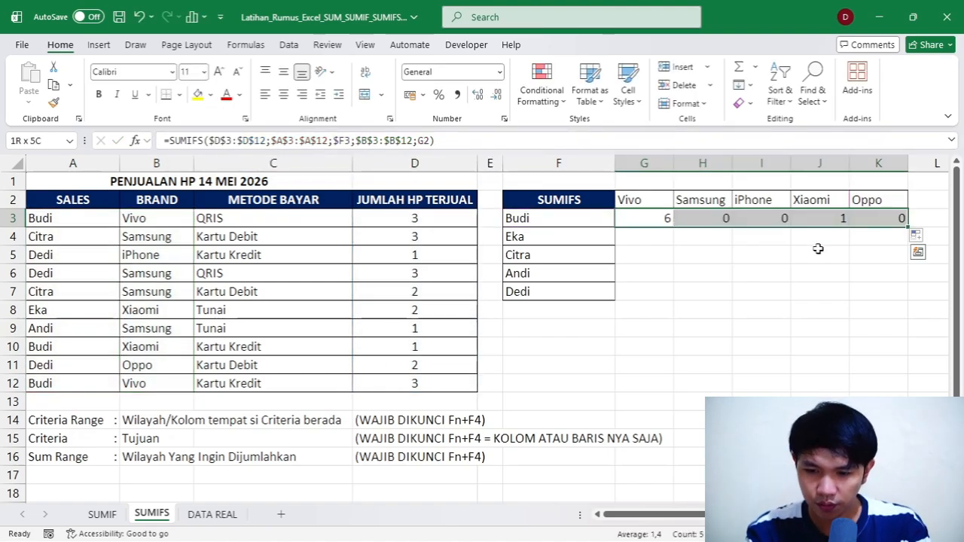
pyautogui.moveTo(909, 226); pyautogui.dragTo(903, 292)
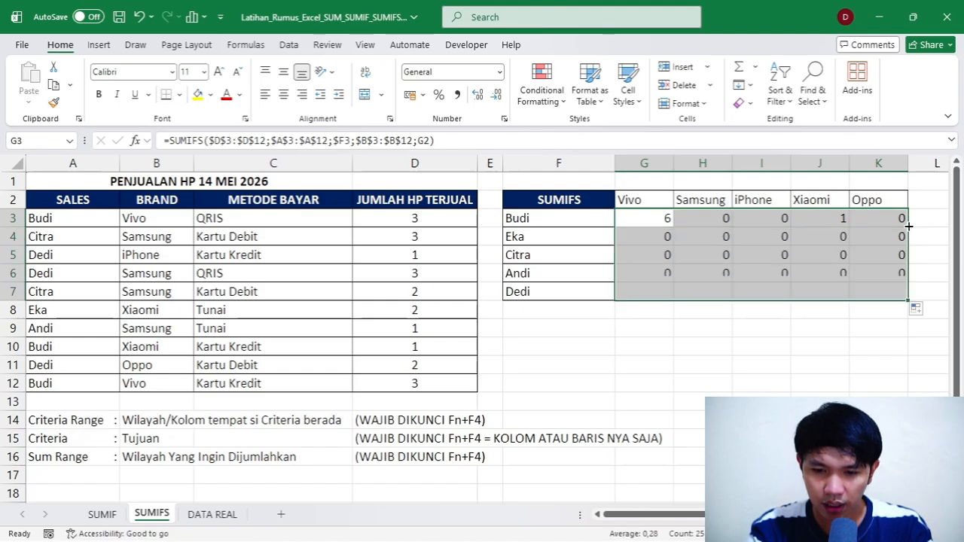
pyautogui.click(699, 274)
pyautogui.click(646, 239)
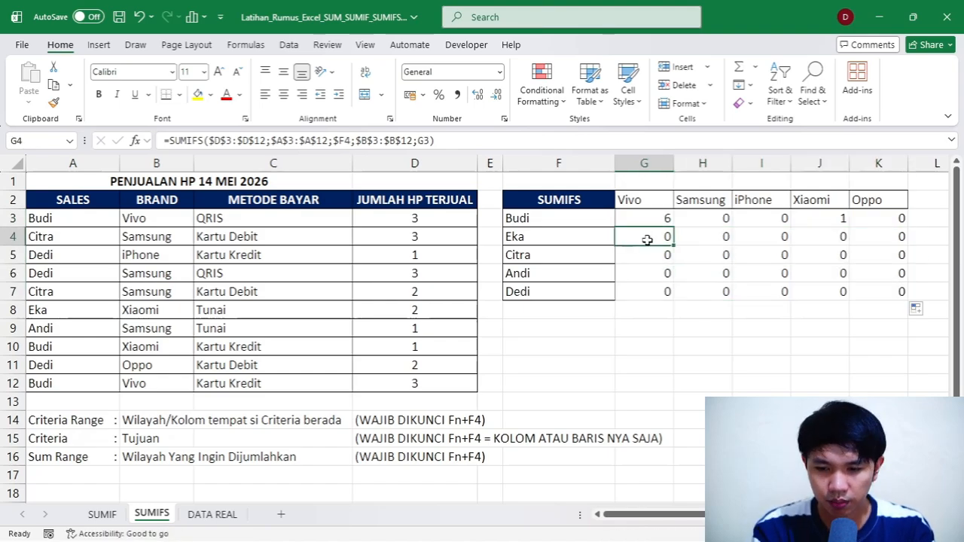
pyautogui.hotkey('ctrl', 'shift', 'Right')
pyautogui.hotkey('ctrl', 'shift', 'Down')
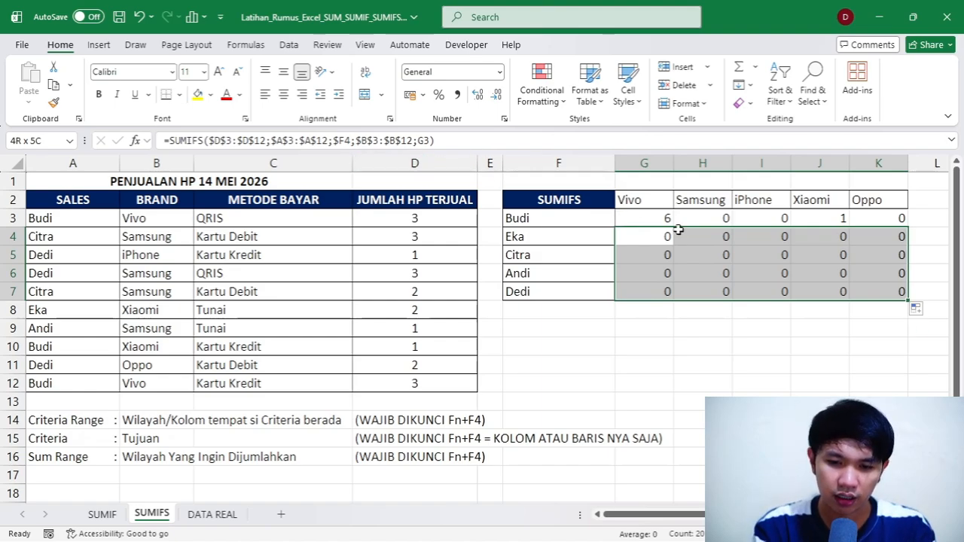
# Compare the brand criterion reference in the SUMIFS formulas of G3 and G4.
pyautogui.press('Up')
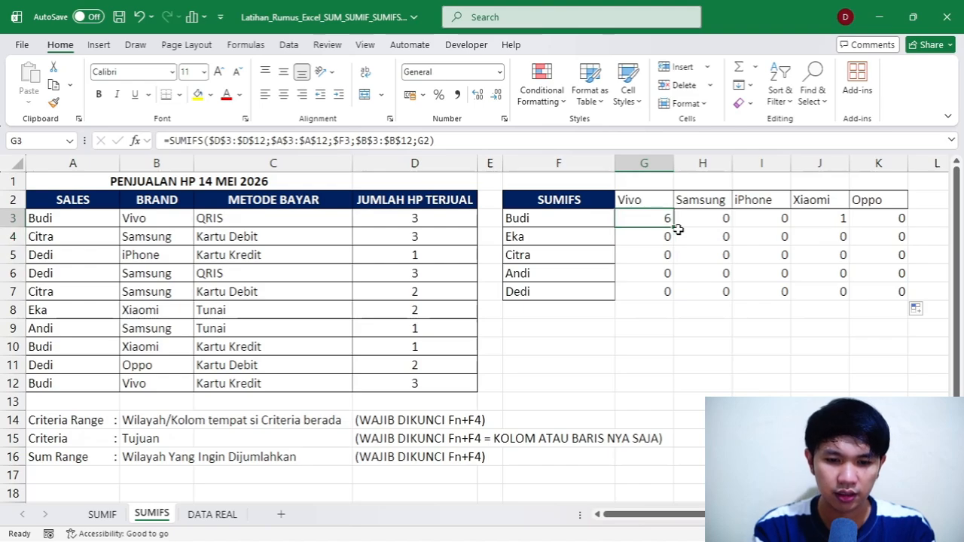
pyautogui.click(426, 141)
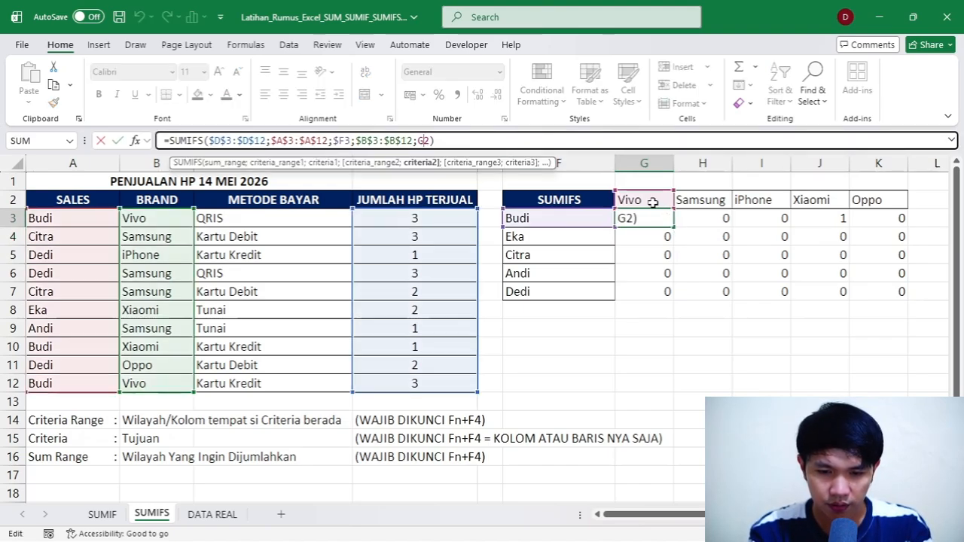
pyautogui.press('Return')
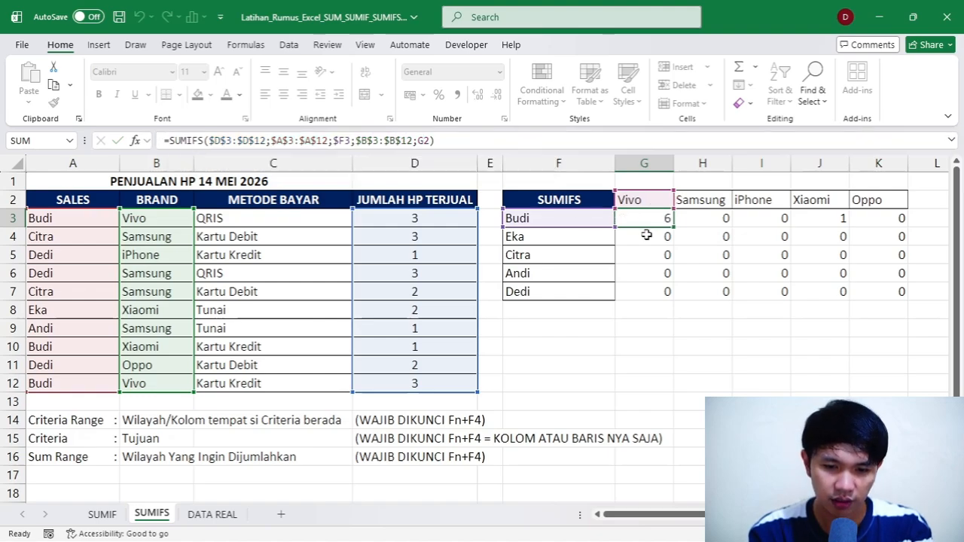
pyautogui.click(646, 236)
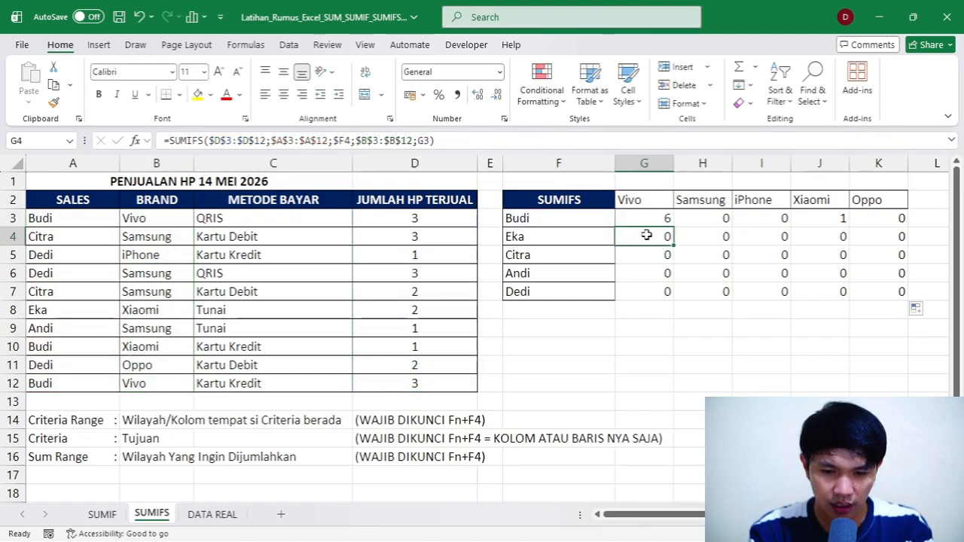
# Inspect the brand criterion reference in the SUMIFS formulas of G4 and G5.
pyautogui.click(424, 142)
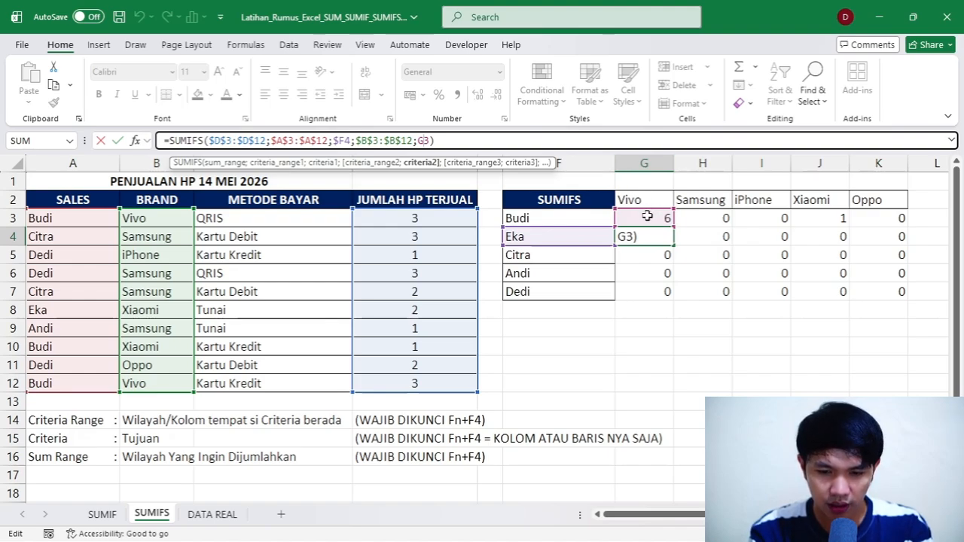
pyautogui.press('Return')
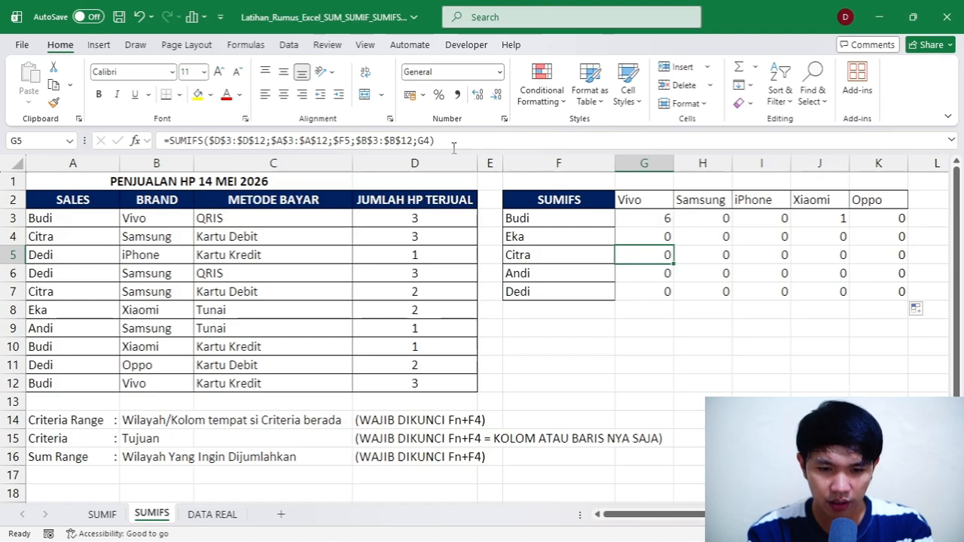
pyautogui.click(426, 141)
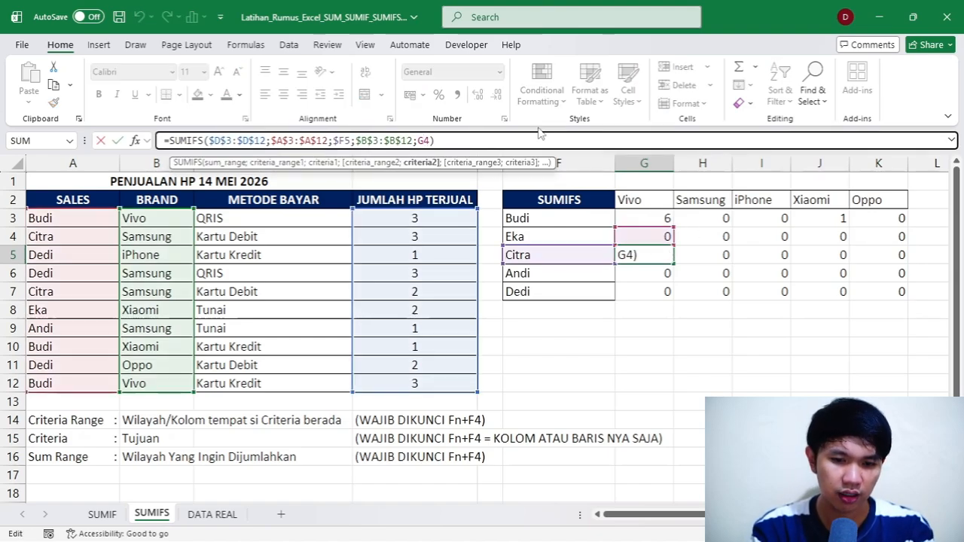
pyautogui.hotkey('ctrl', 'Return')
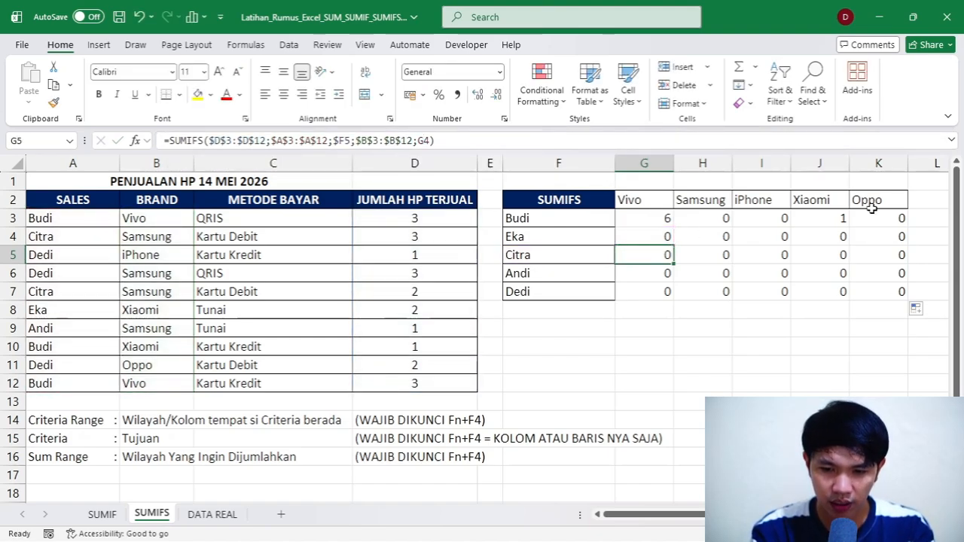
# Lock the row of the brand criterion in G3's SUMIFS formula as G$2 and refill the formula across G3:K7.
pyautogui.click(664, 220)
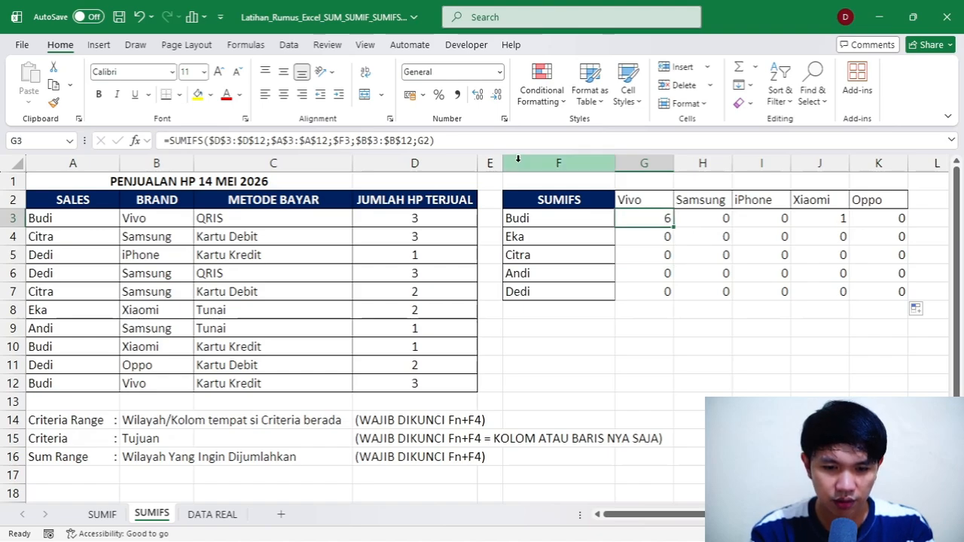
pyautogui.click(426, 138)
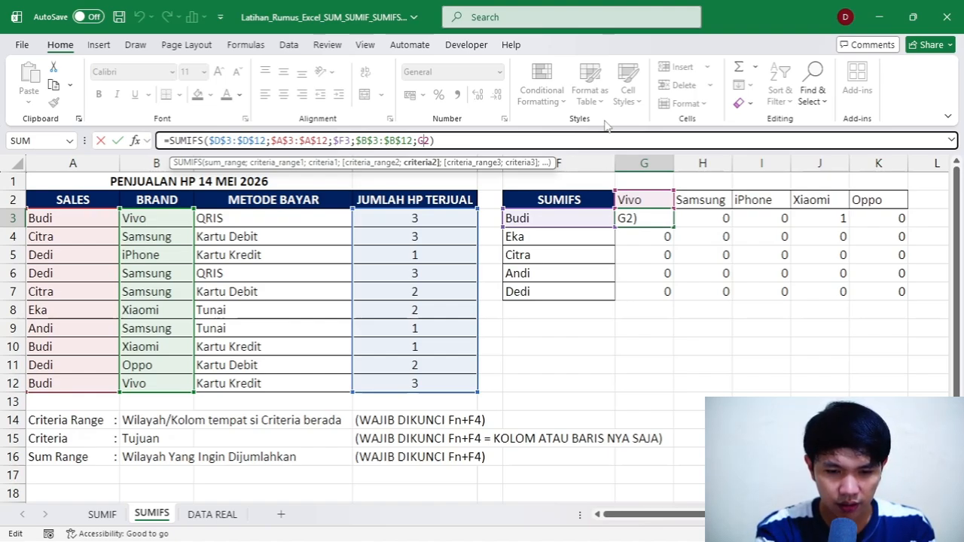
pyautogui.press('F4')
pyautogui.press('F4')
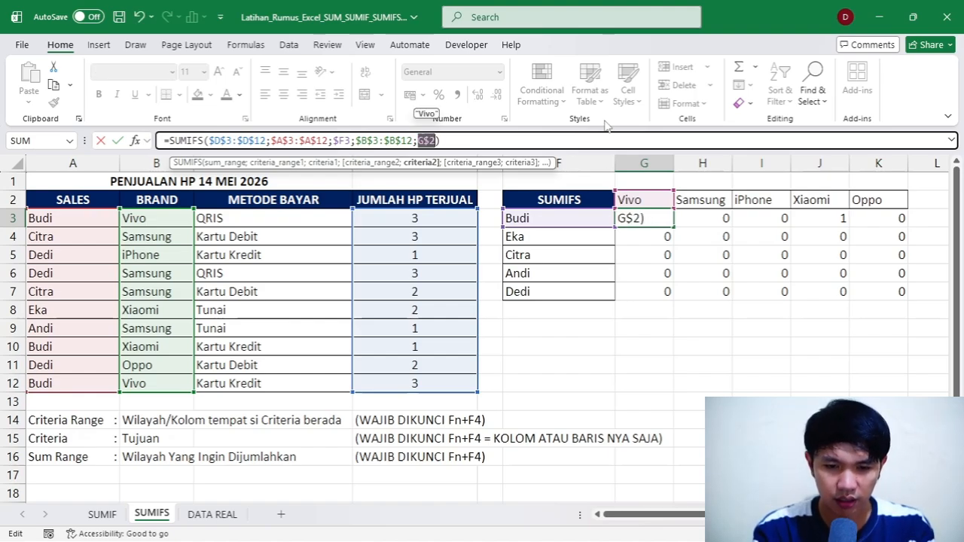
pyautogui.press('Return')
pyautogui.press('Up')
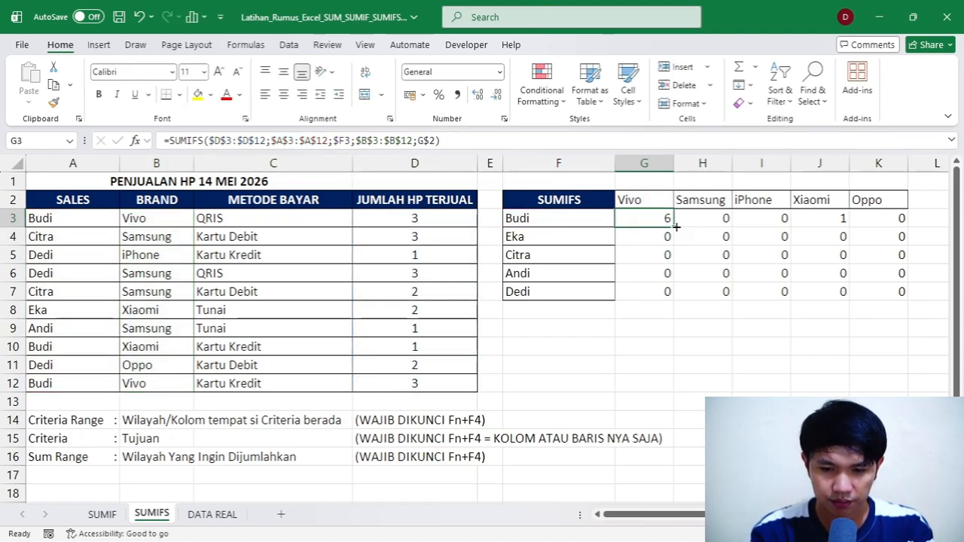
pyautogui.moveTo(702, 230); pyautogui.dragTo(907, 227)
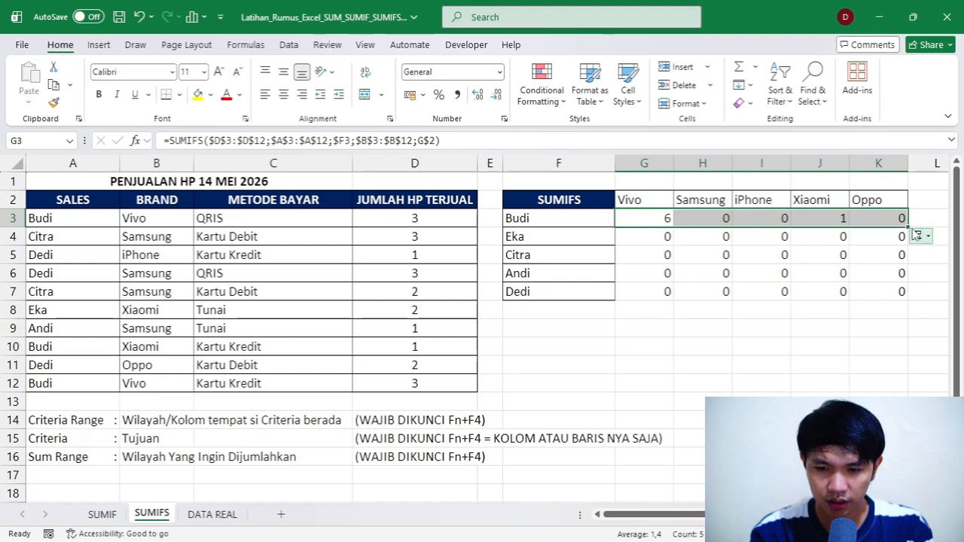
pyautogui.doubleClick(907, 227)
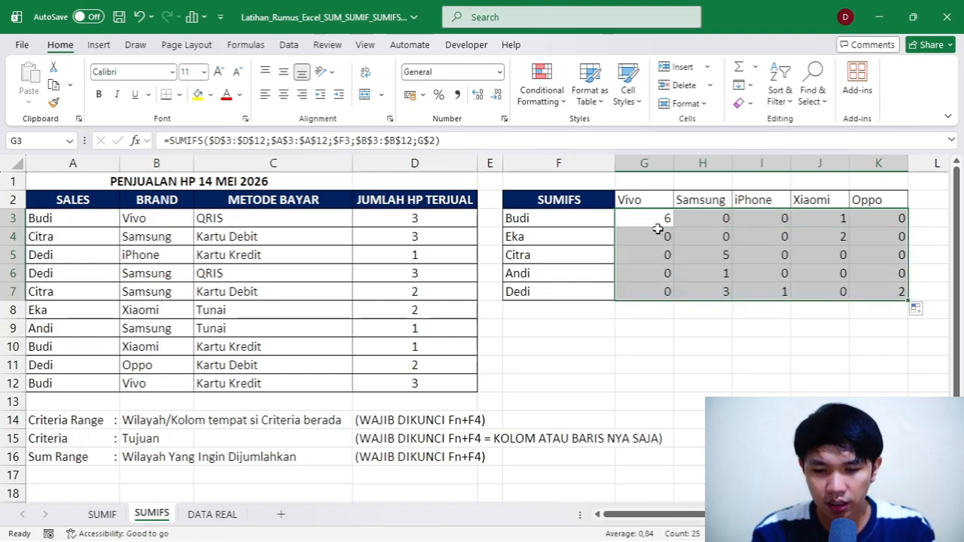
# Compare the salesperson and brand criteria in the refilled SUMIFS formulas of I5, G4 and G3.
pyautogui.click(735, 255)
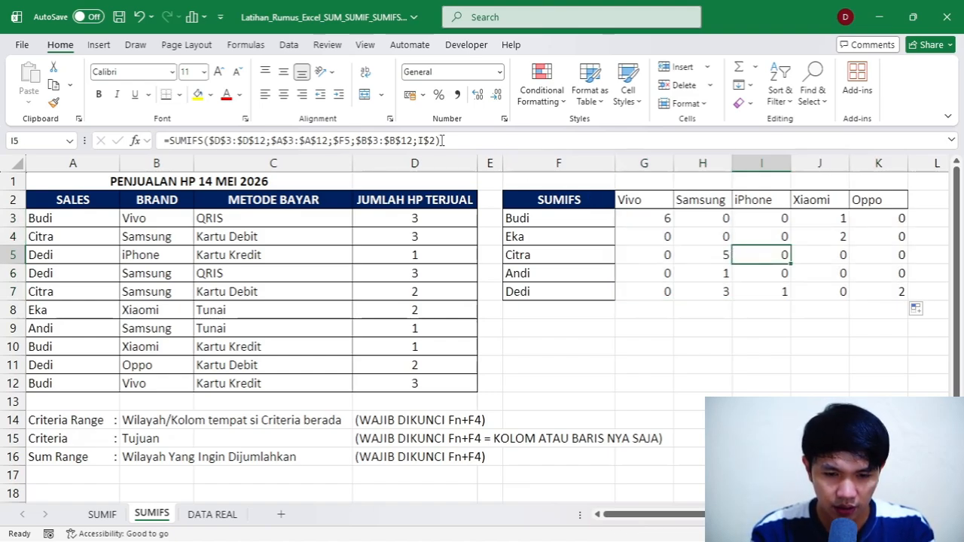
pyautogui.press('Up')
pyautogui.press('Left')
pyautogui.press('Left')
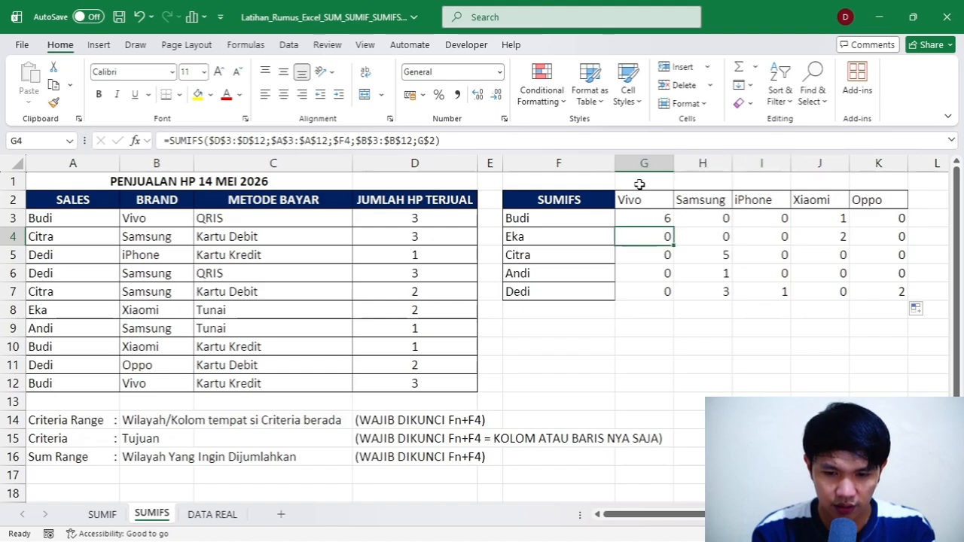
pyautogui.press('Up')
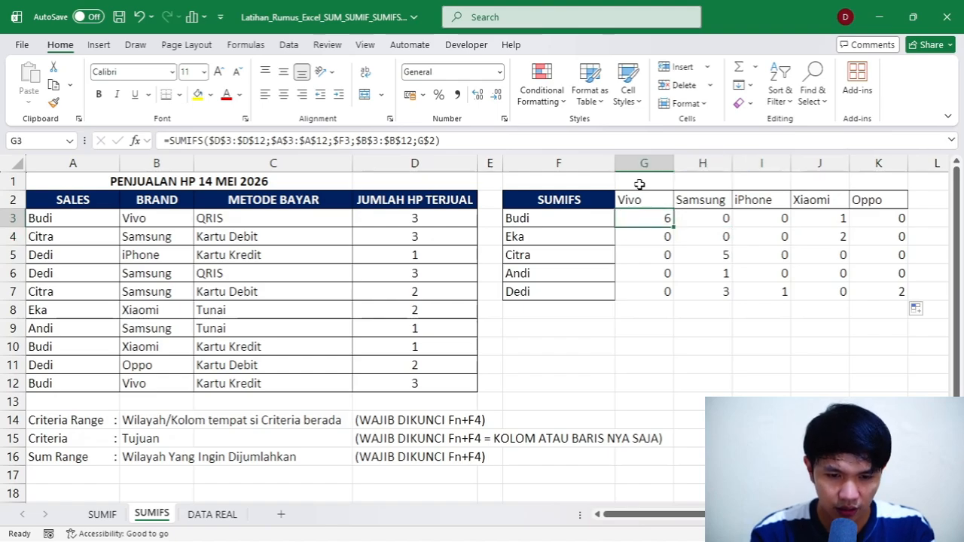
# Examine the mixed references $F3 and G$2 inside G3's SUMIFS formula, leaving the formula as it is.
pyautogui.click(342, 141)
pyautogui.press('Left')
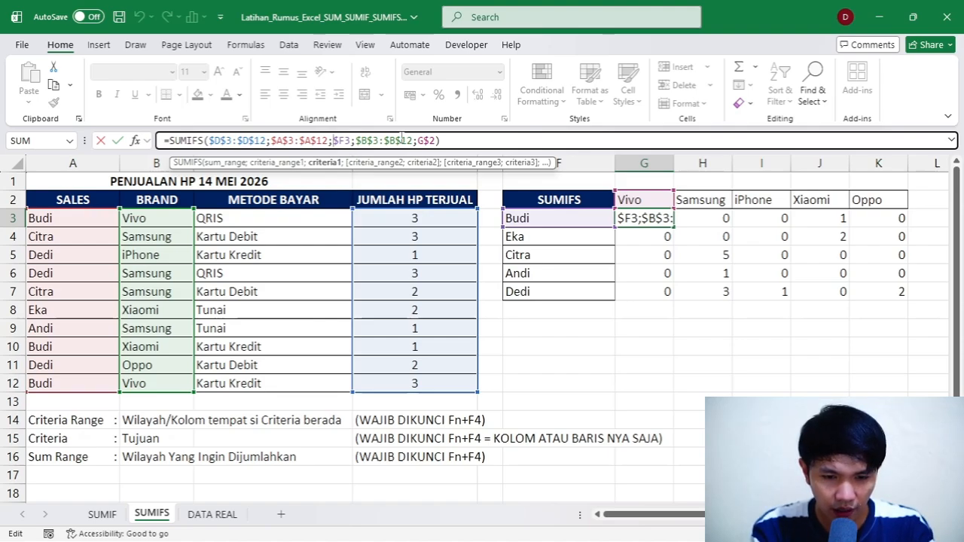
pyautogui.hotkey('shift', 'Right')
pyautogui.hotkey('shift', 'Right')
pyautogui.hotkey('shift', 'Right')
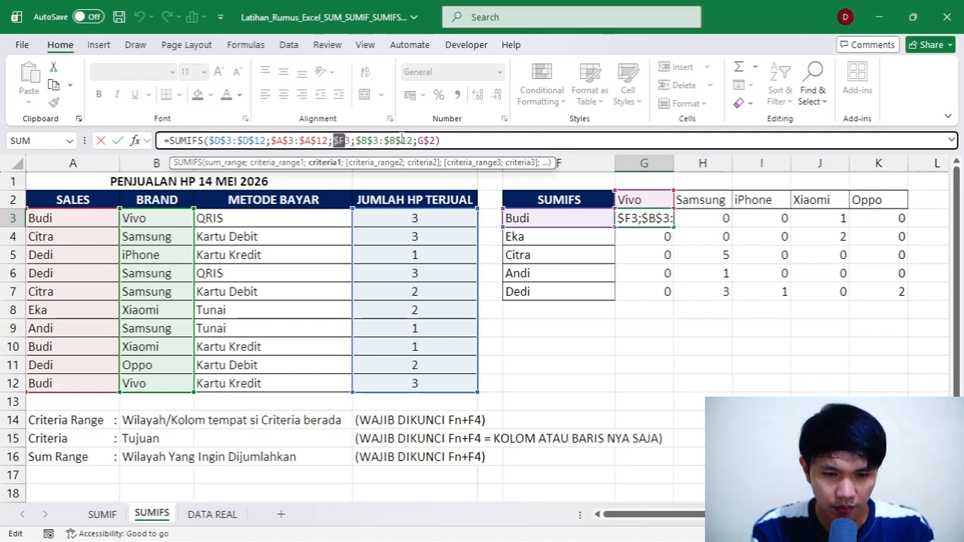
pyautogui.hotkey('shift', 'Left')
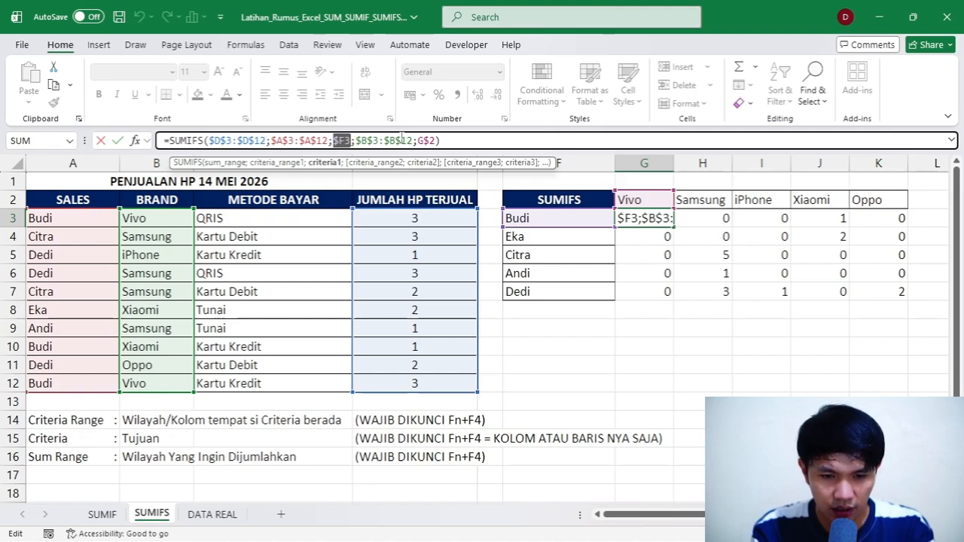
pyautogui.press('Right')
pyautogui.press('Right')
pyautogui.press('Right')
pyautogui.press('Right')
pyautogui.press('Right')
pyautogui.press('Right')
pyautogui.press('Right')
pyautogui.press('Right')
pyautogui.press('Right')
pyautogui.press('Right')
pyautogui.press('Right')
pyautogui.press('Right')
pyautogui.press('Right')
pyautogui.press('Right')
pyautogui.press('Right')
pyautogui.press('Right')
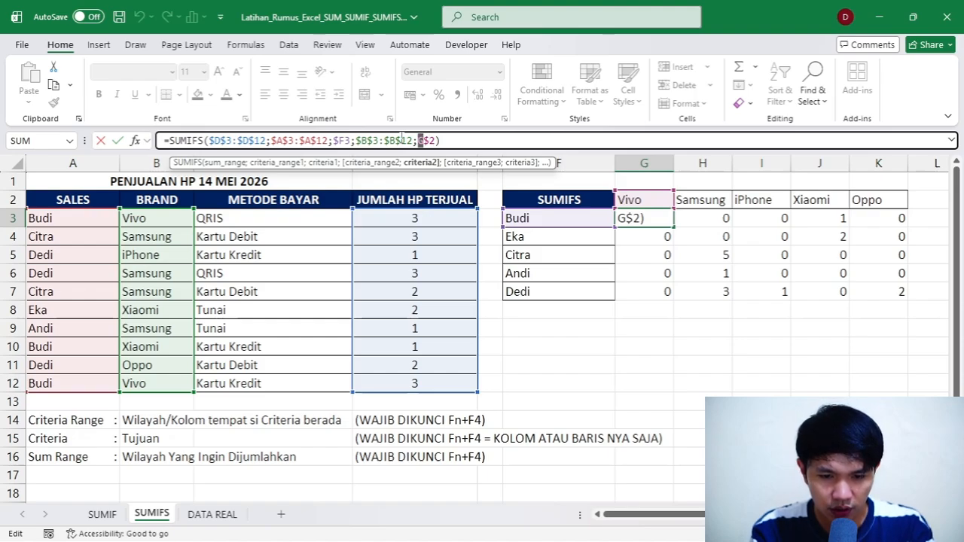
pyautogui.hotkey('shift', 'Right')
pyautogui.hotkey('shift', 'Right')
pyautogui.press('Left')
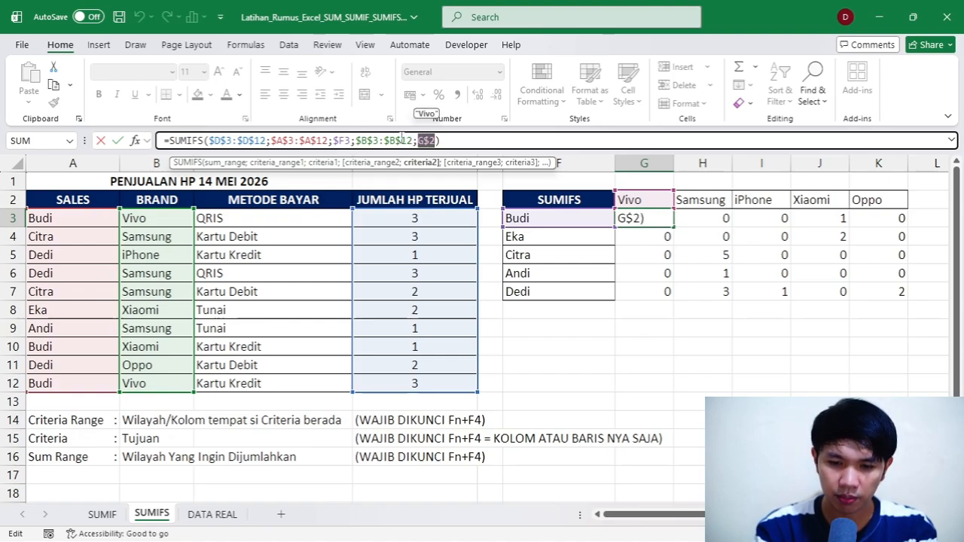
pyautogui.hotkey('ctrl', 'Return')
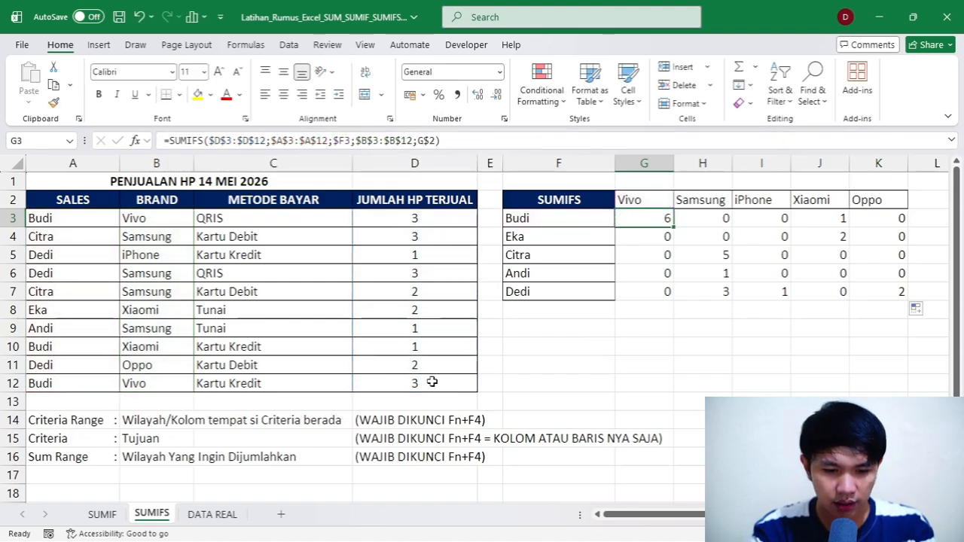
# Copy the Sales column values on the DATA REAL sheet from H2 down to the last data row.
pyautogui.click(213, 516)
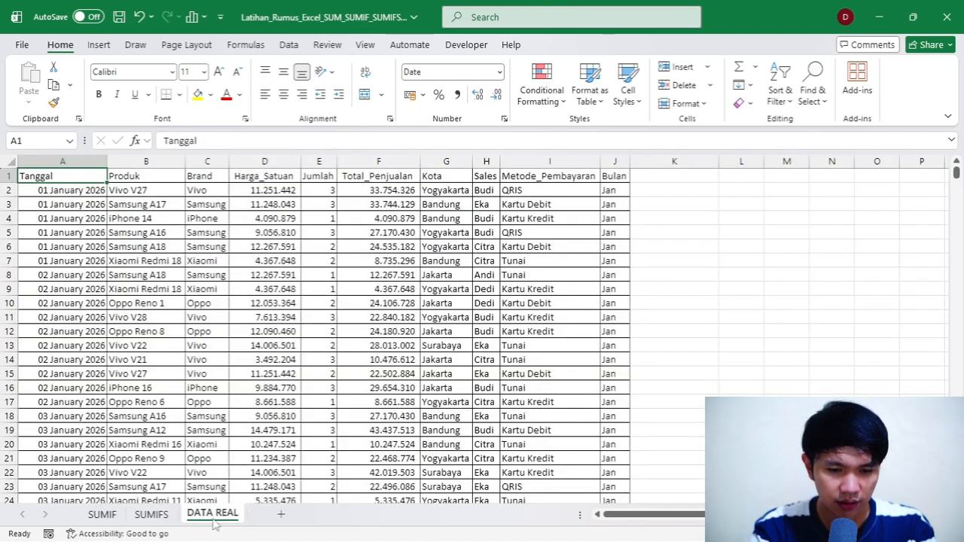
pyautogui.click(488, 191)
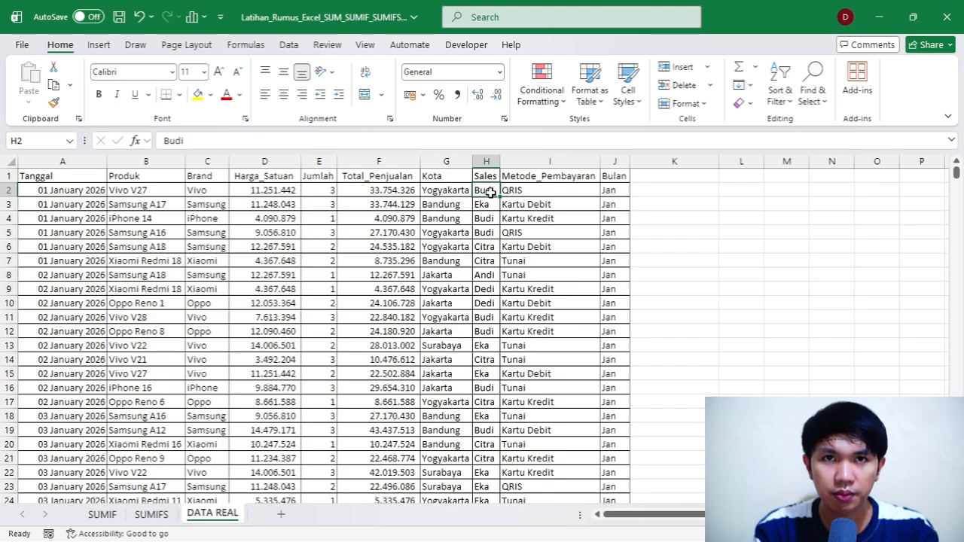
pyautogui.press('Up')
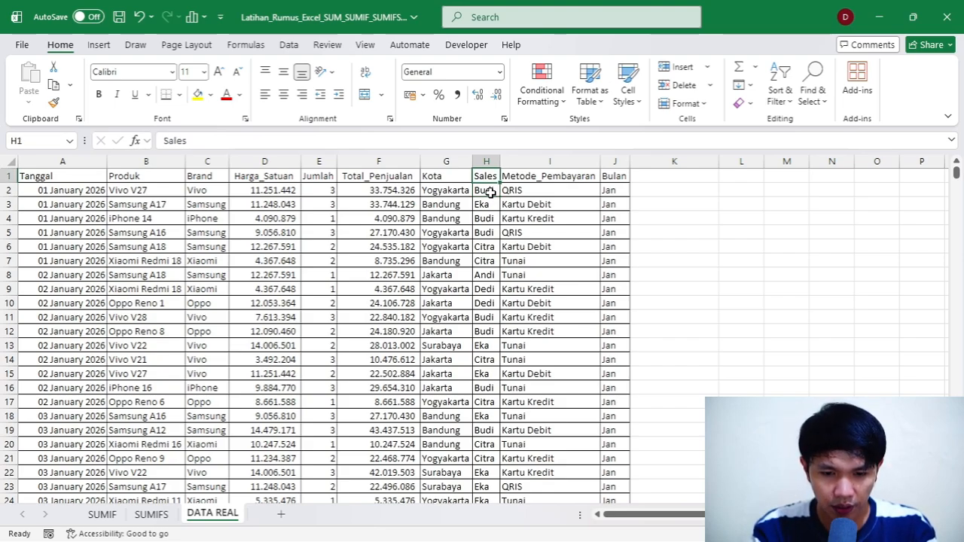
pyautogui.click(490, 193)
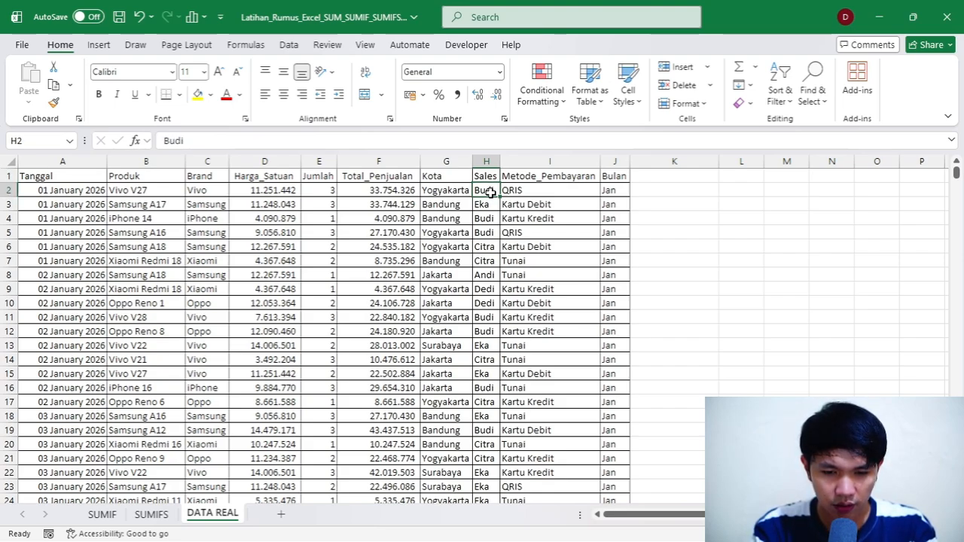
pyautogui.hotkey('ctrl', 'shift', 'Down')
pyautogui.hotkey('ctrl', 'c')
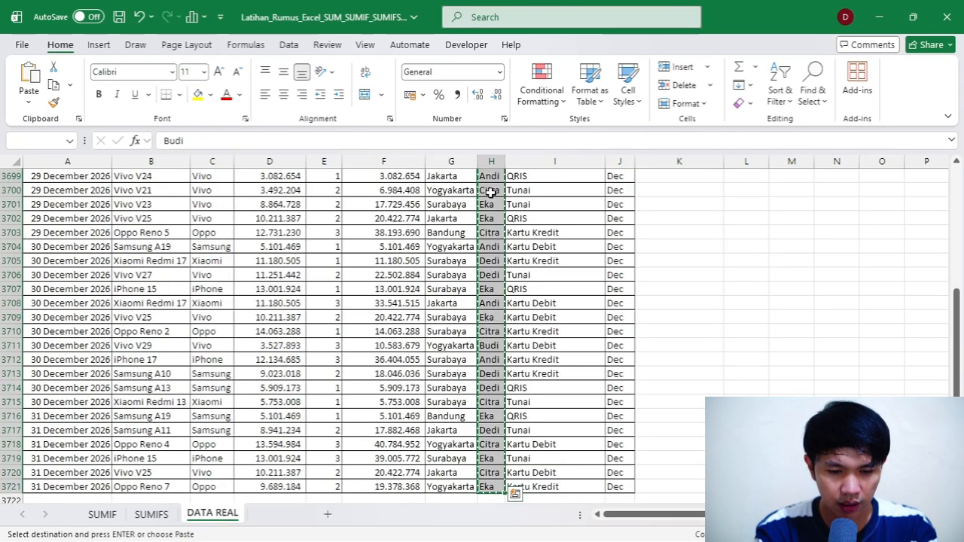
# Insert a new worksheet and paste the copied salesperson list starting at A3.
pyautogui.hotkey('shift', 'F11')
pyautogui.press('Down')
pyautogui.press('Down')
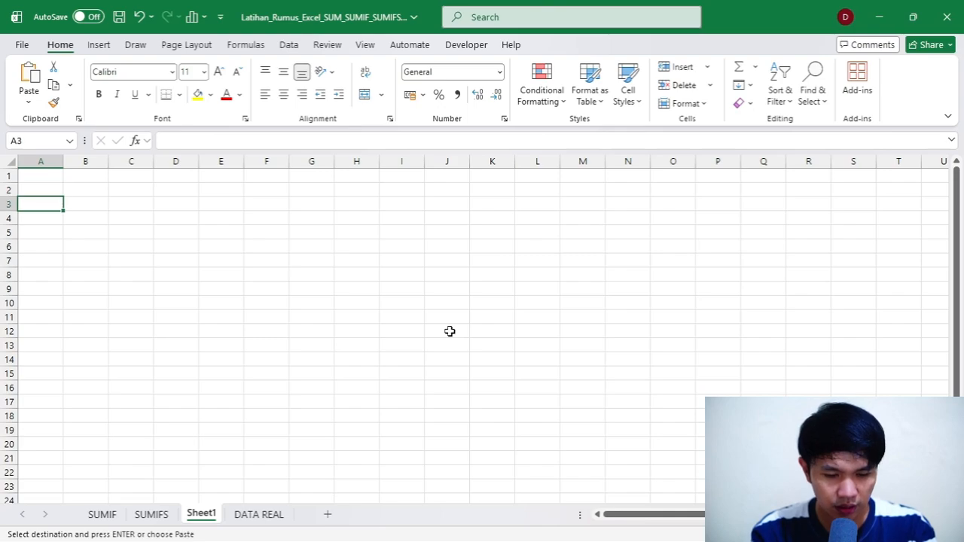
pyautogui.hotkey('ctrl', 'v')
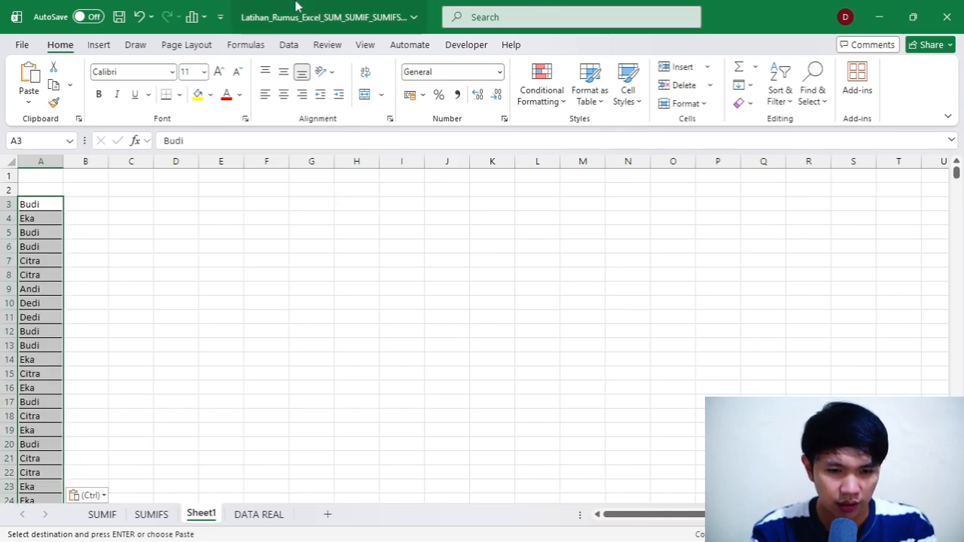
# Remove the duplicate salesperson names from column A of the new sheet, treating the data as having no headers.
pyautogui.click(291, 47)
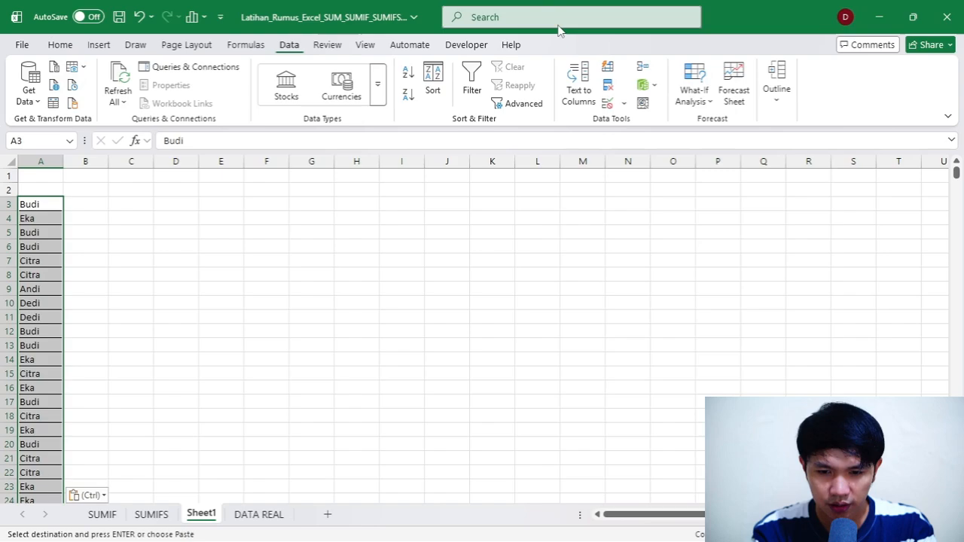
pyautogui.click(609, 87)
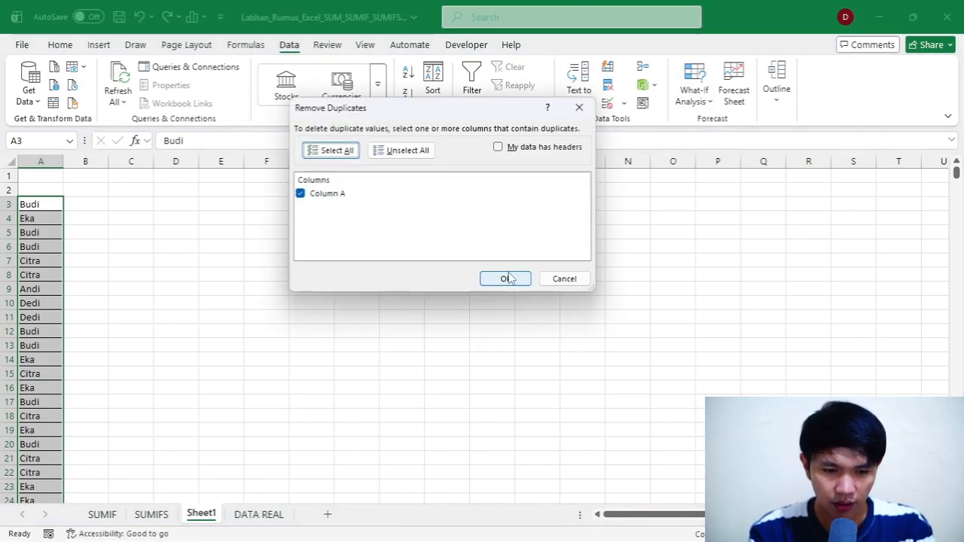
pyautogui.click(506, 279)
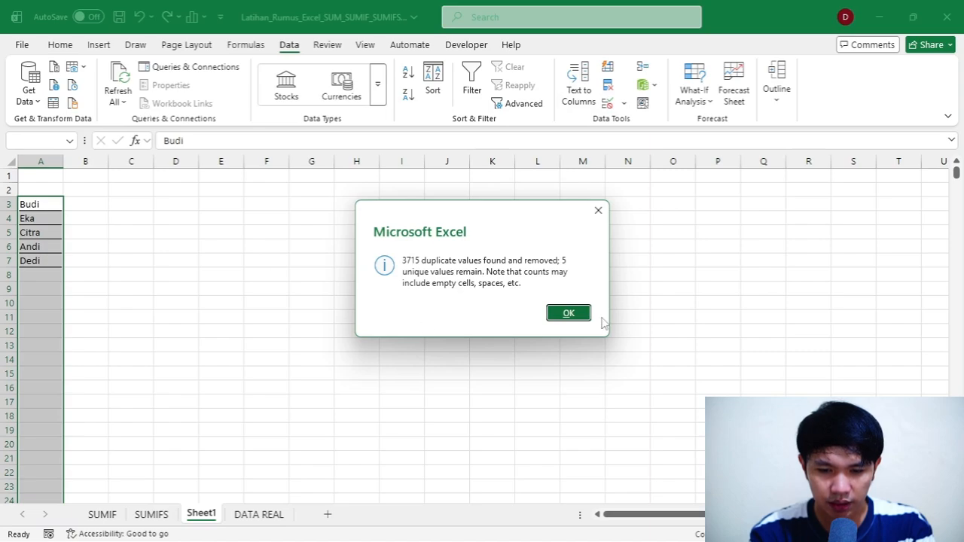
pyautogui.click(577, 315)
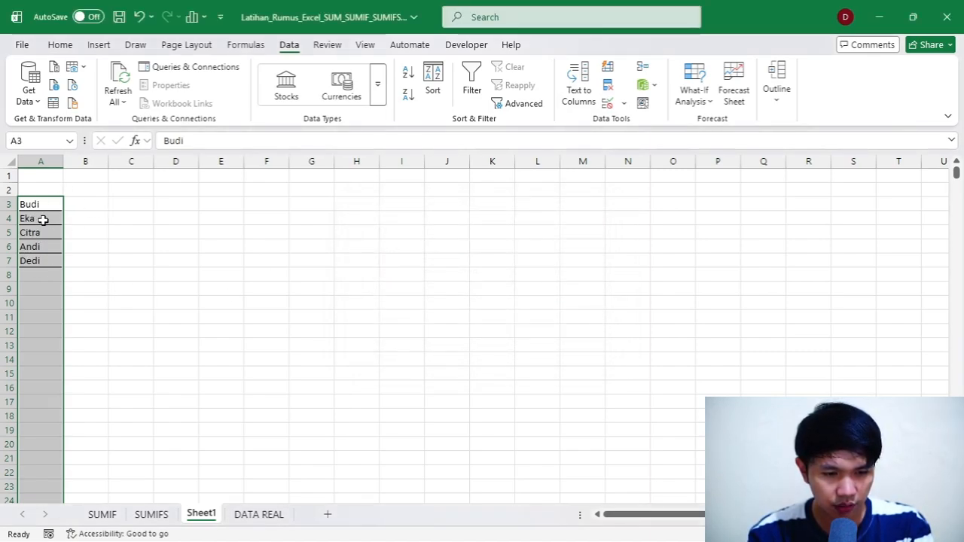
pyautogui.click(126, 220)
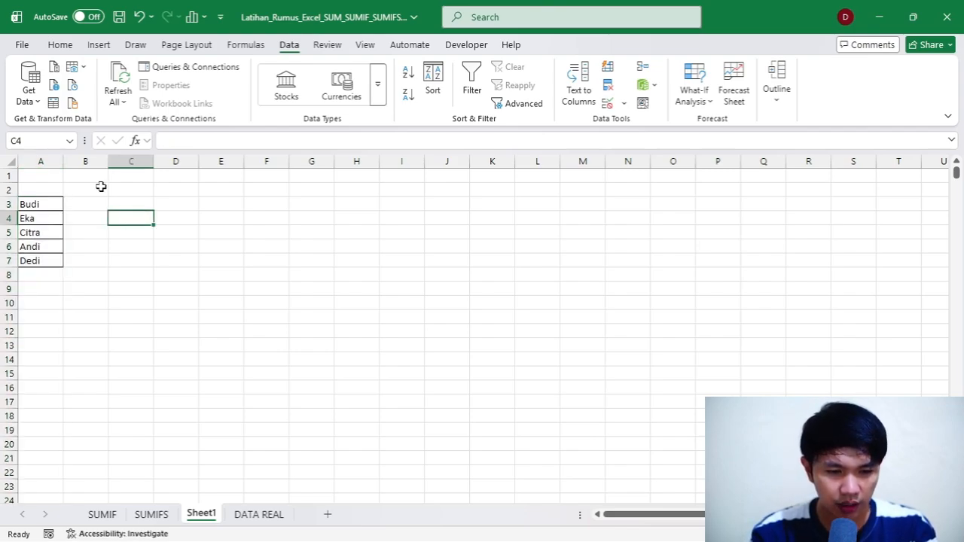
# Copy the Brand column values on the DATA REAL sheet from C2 down to the last data row.
pyautogui.click(86, 188)
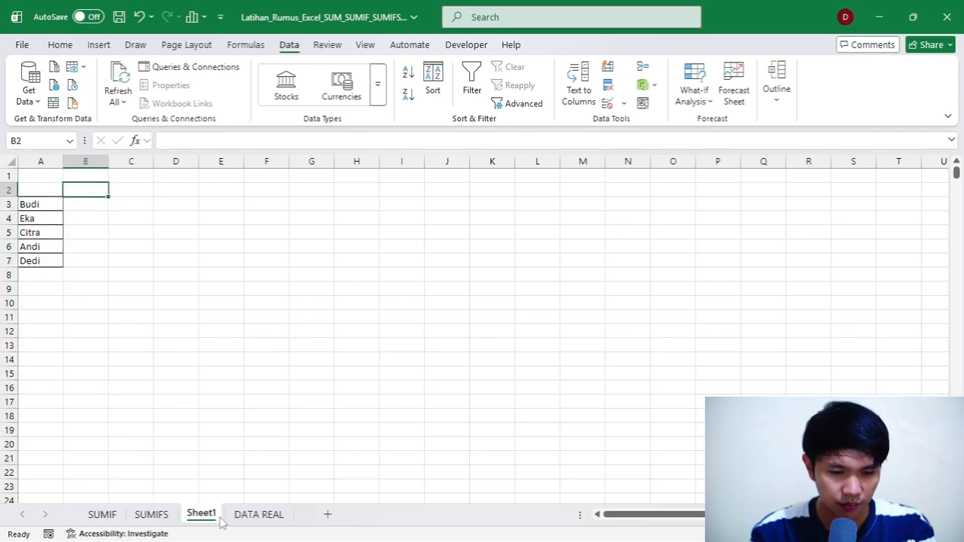
pyautogui.click(259, 514)
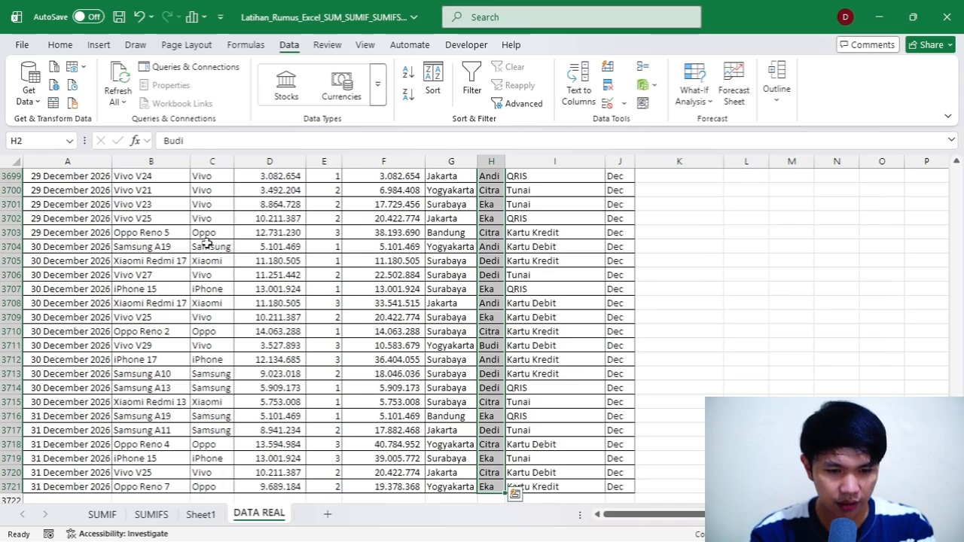
pyautogui.click(204, 245)
pyautogui.hotkey('ctrl', 'Up')
pyautogui.press('Down')
pyautogui.hotkey('ctrl', 'shift', 'Down')
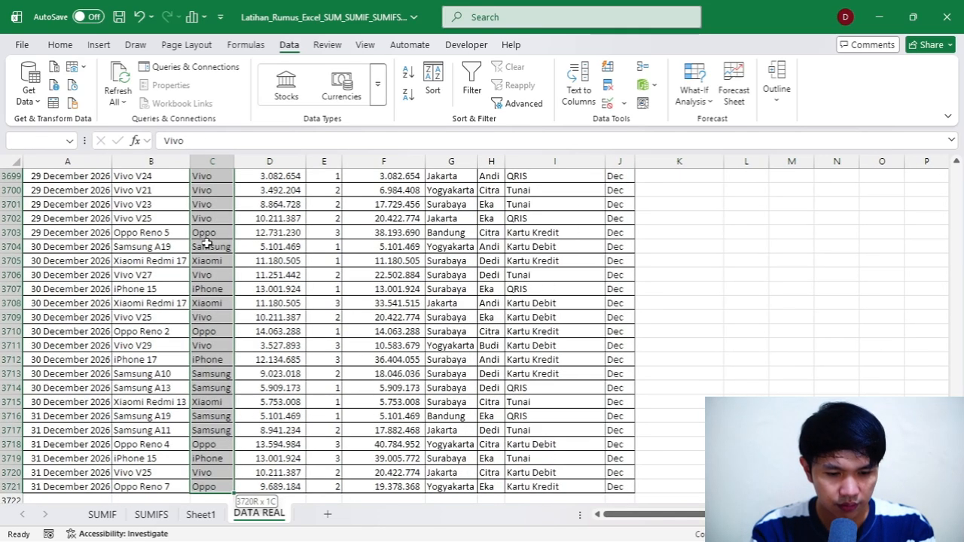
pyautogui.hotkey('ctrl', 'c')
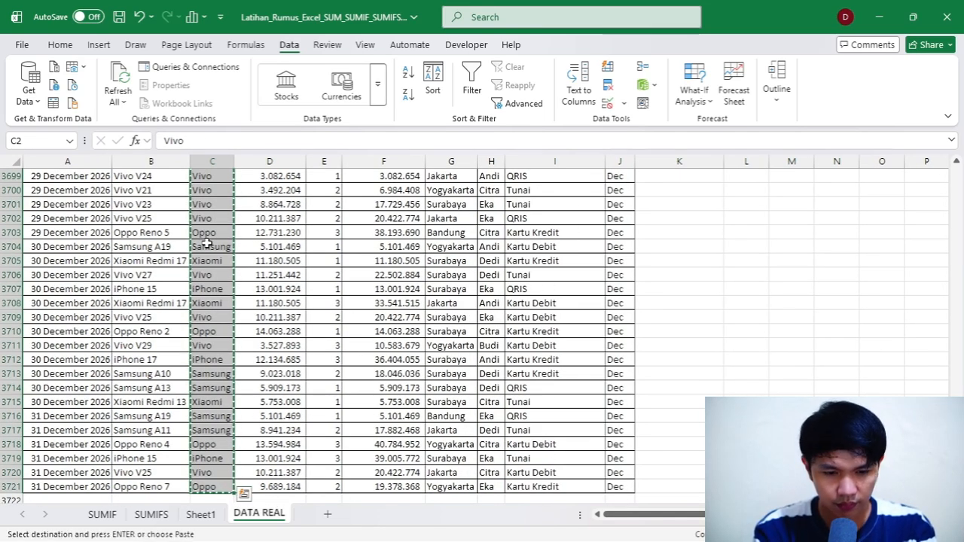
# Paste the copied brand list starting at C3 of Sheet1 and remove its duplicates, treating the data as having no headers.
pyautogui.hotkey('ctrl', 'pageup')
pyautogui.press('Right')
pyautogui.press('Down')
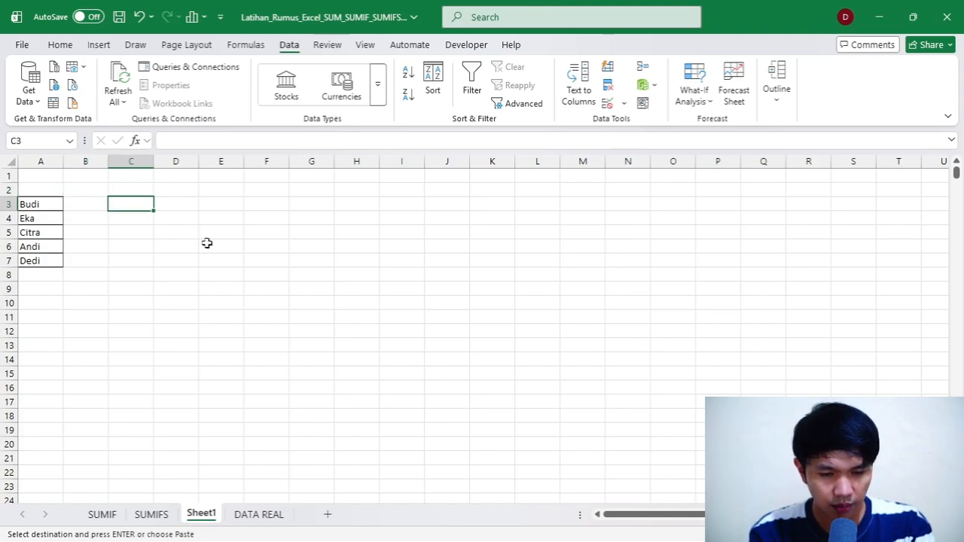
pyautogui.hotkey('ctrl', 'v')
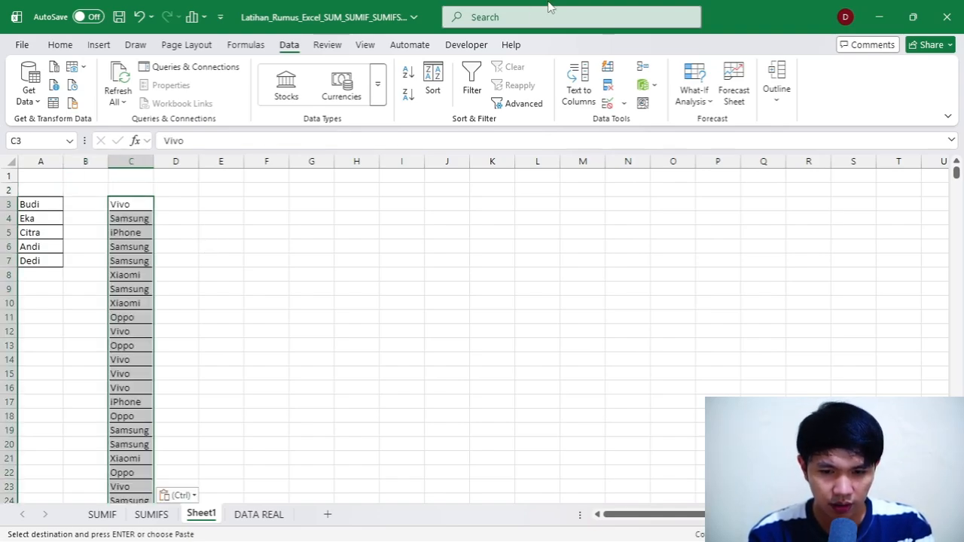
pyautogui.click(610, 85)
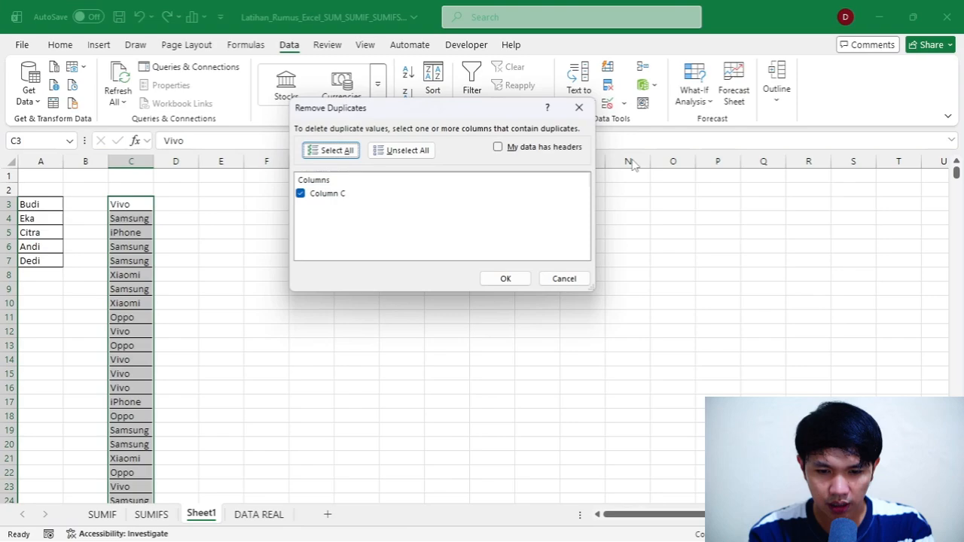
pyautogui.click(506, 278)
pyautogui.click(576, 307)
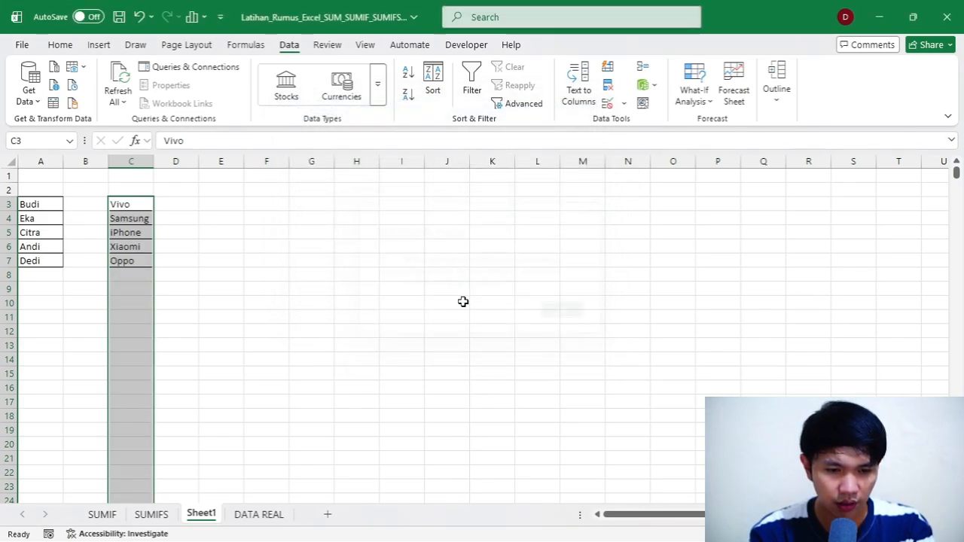
# Copy the unique brand names in C3:C7 and paste them transposed as a header row starting at B2.
pyautogui.click(134, 204)
pyautogui.hotkey('ctrl', 'shift', 'Down')
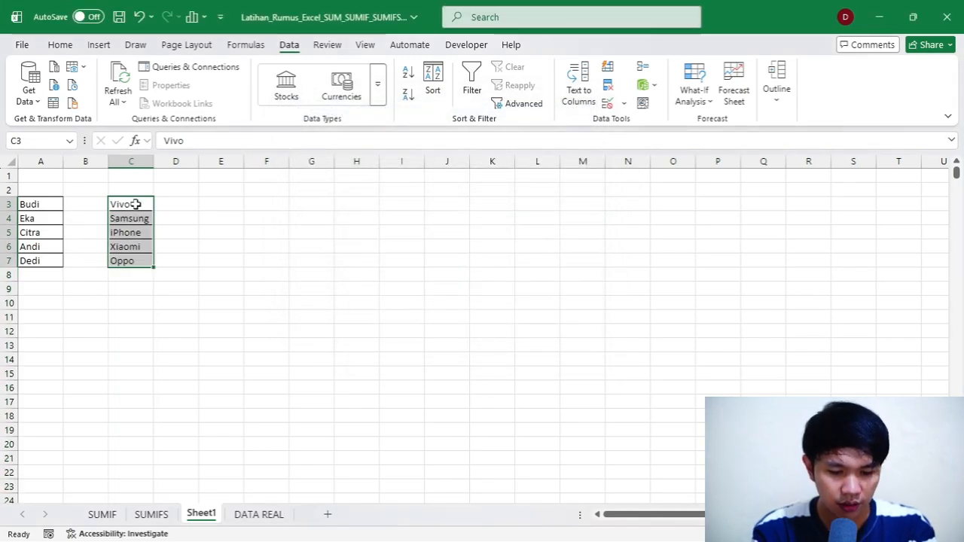
pyautogui.hotkey('ctrl', 'c')
pyautogui.press('Up')
pyautogui.press('Left')
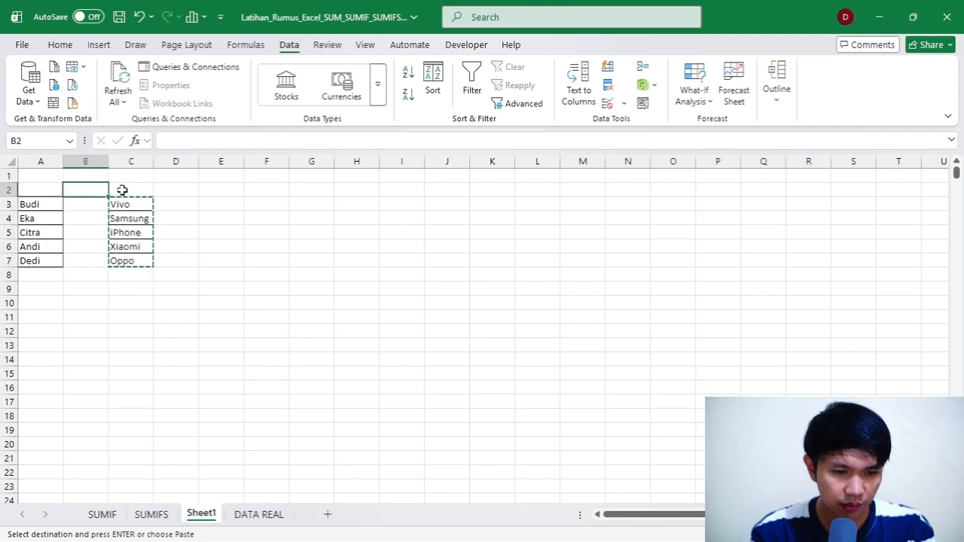
pyautogui.click(60, 44)
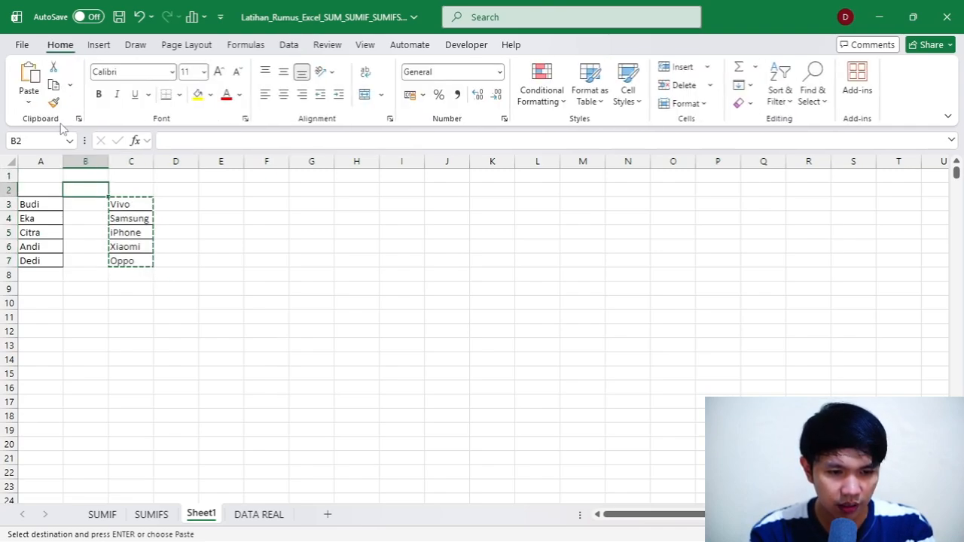
pyautogui.click(28, 98)
pyautogui.click(70, 165)
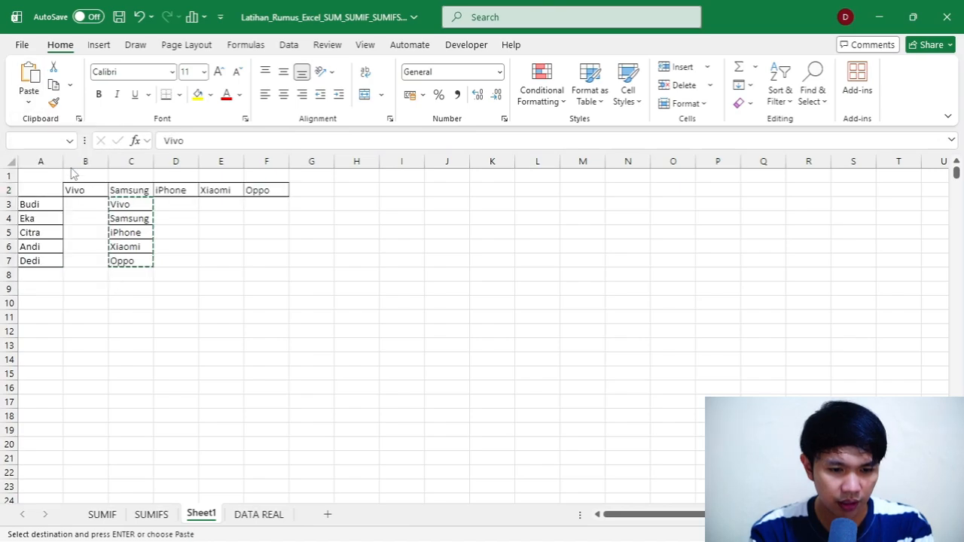
# Clear the leftover vertical brand list from C3:C7 on Sheet1.
pyautogui.click(123, 211)
pyautogui.hotkey('ctrl', 'shift', 'Down')
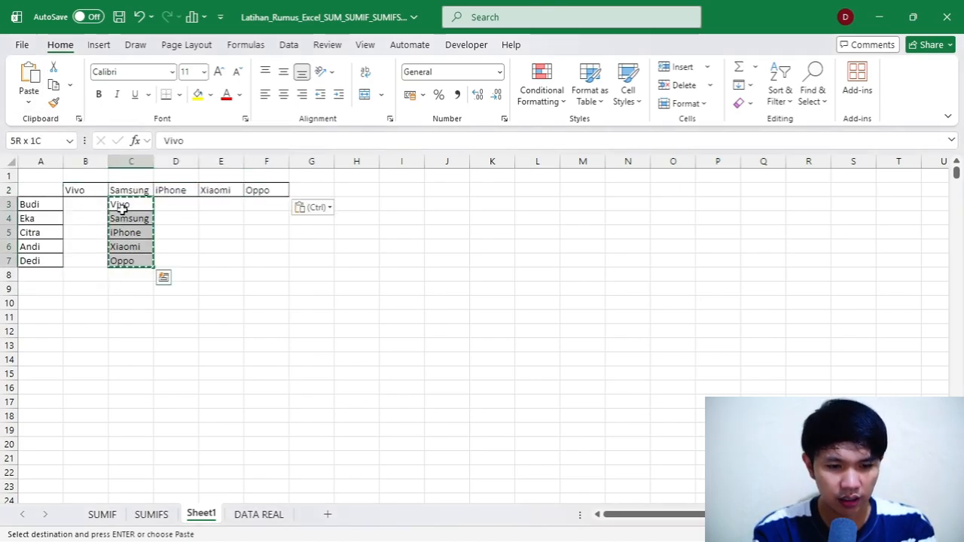
pyautogui.press('Delete')
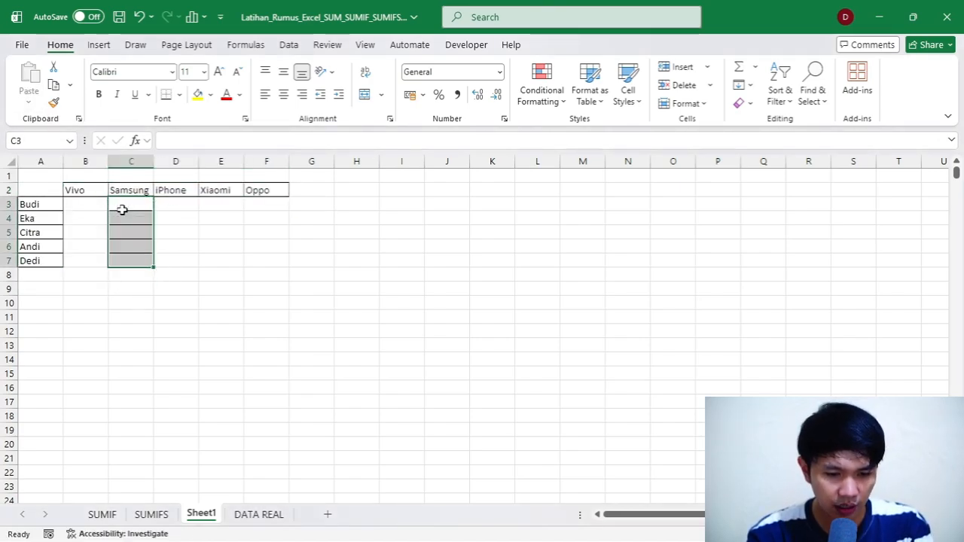
# Begin a SUMIFS formula in B3 of Sheet1 with the locked Total_Penjualan range 'DATA REAL'!$F$2:$F$3721 as the sum range.
pyautogui.click(154, 514)
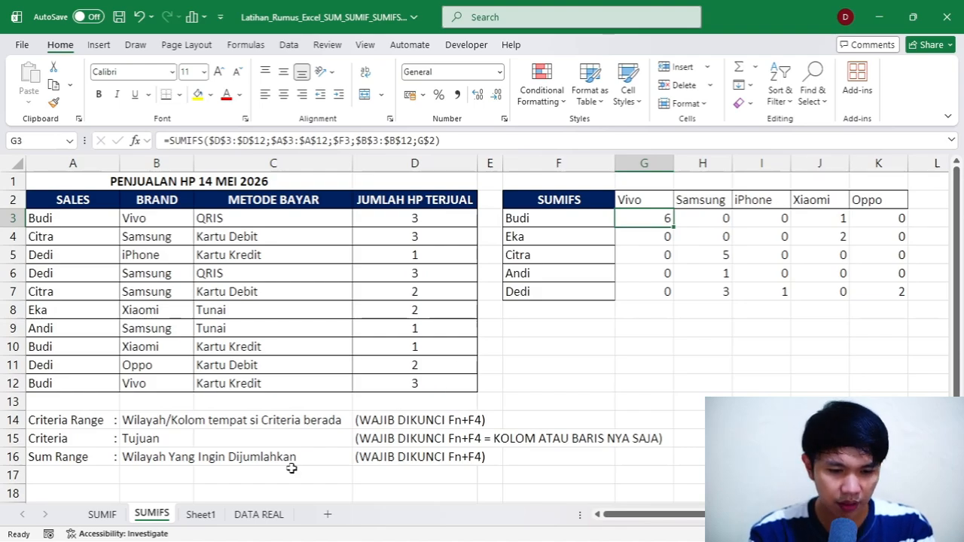
pyautogui.click(204, 519)
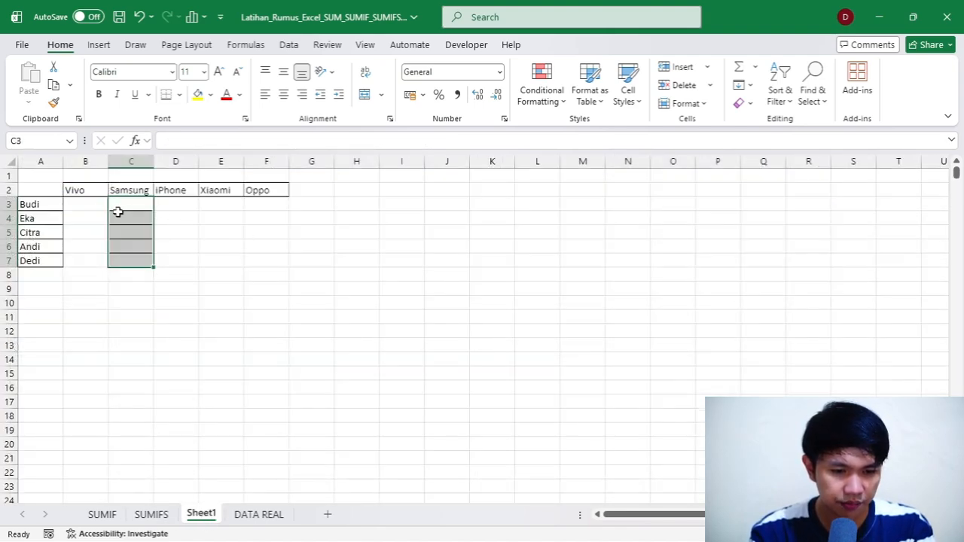
pyautogui.click(80, 203)
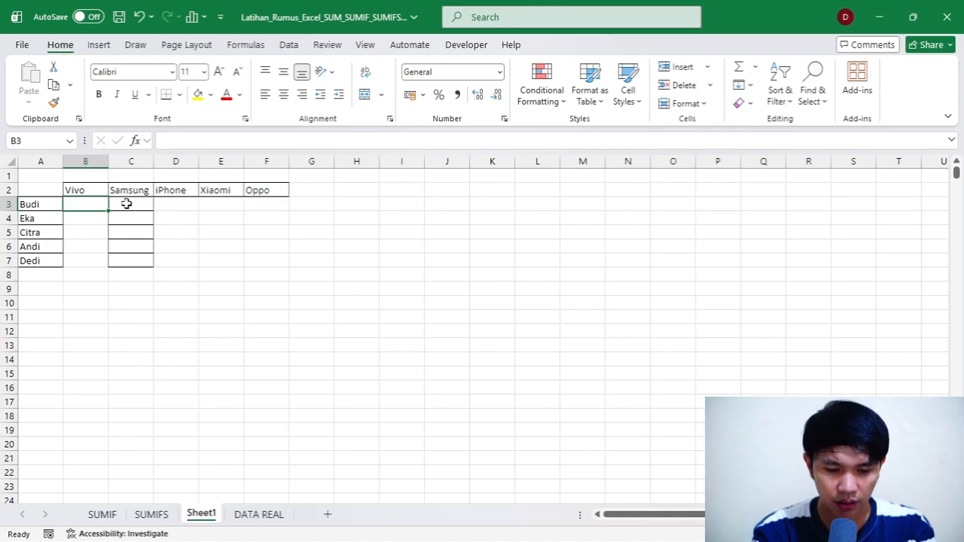
pyautogui.write('=sumifs')
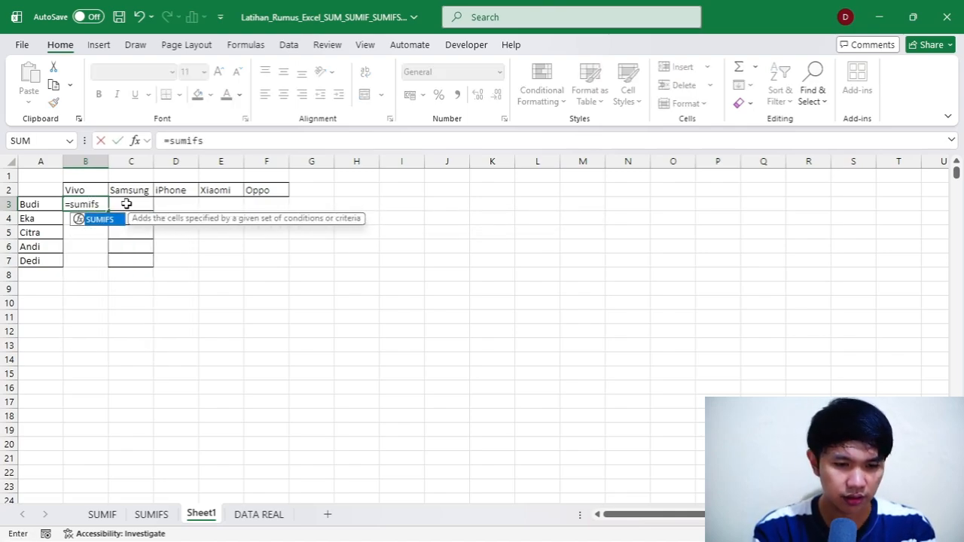
pyautogui.press('Tab')
pyautogui.click(269, 515)
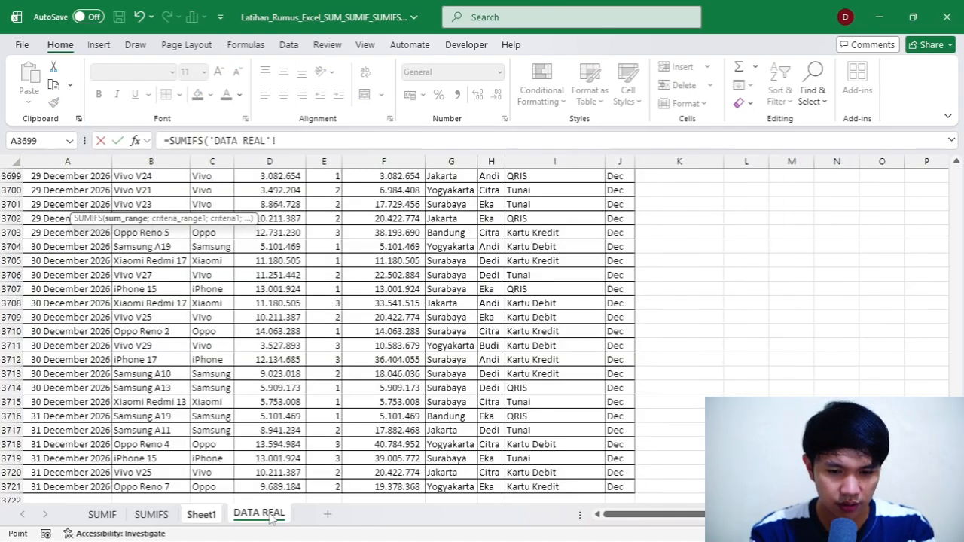
pyautogui.click(385, 219)
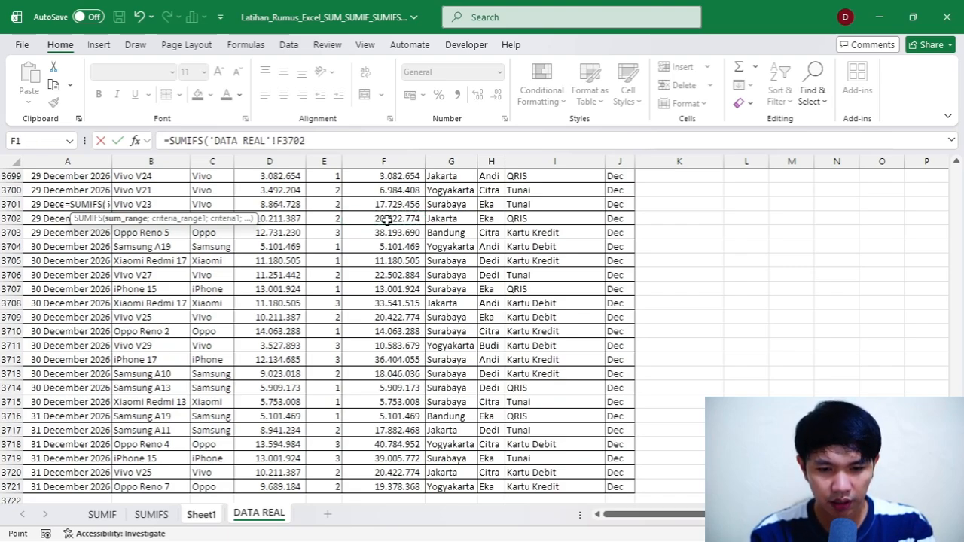
pyautogui.hotkey('ctrl', 'Up')
pyautogui.click(381, 190)
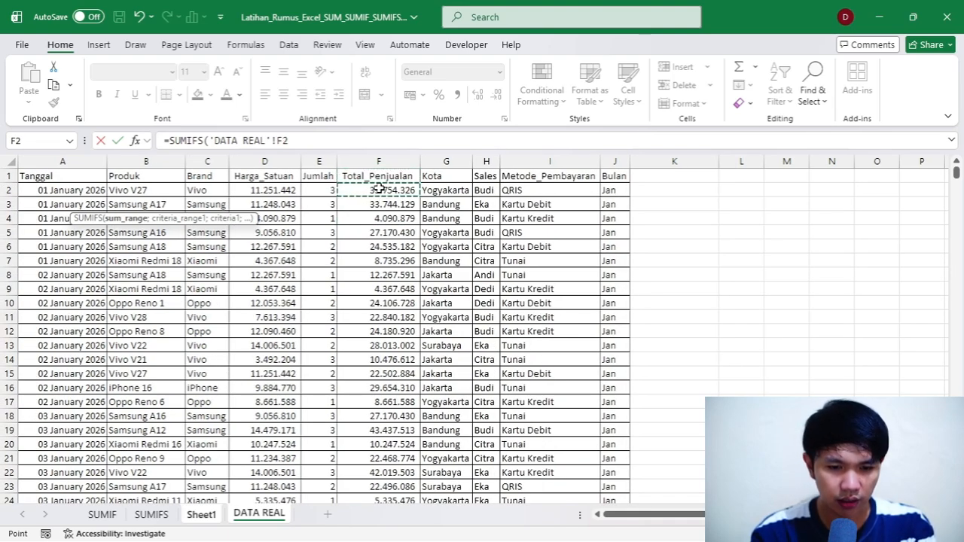
pyautogui.hotkey('ctrl', 'shift', 'Down')
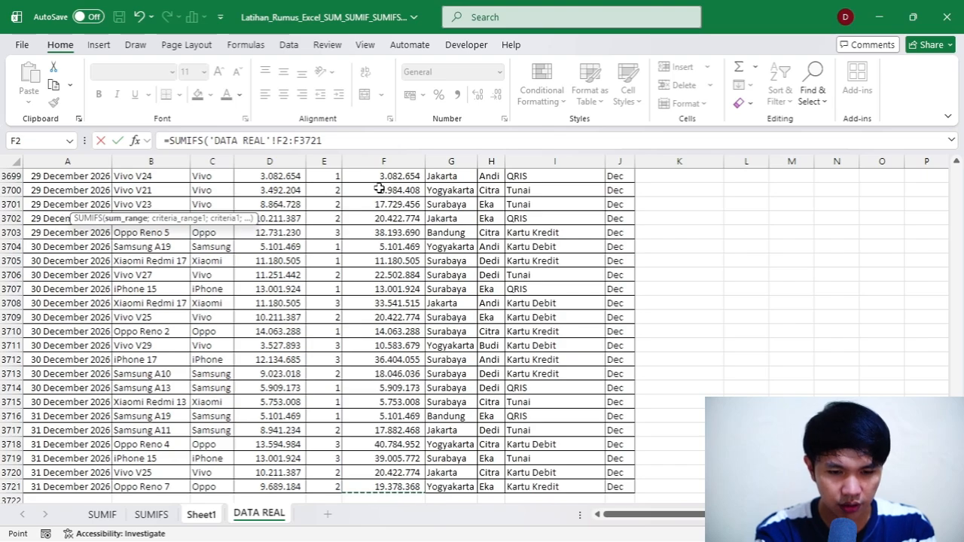
pyautogui.press('F4')
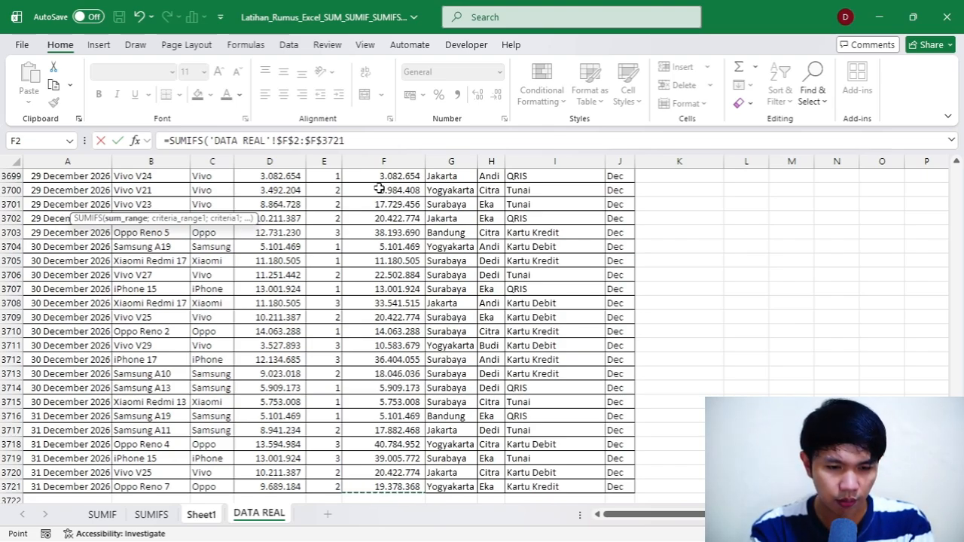
pyautogui.write(';')
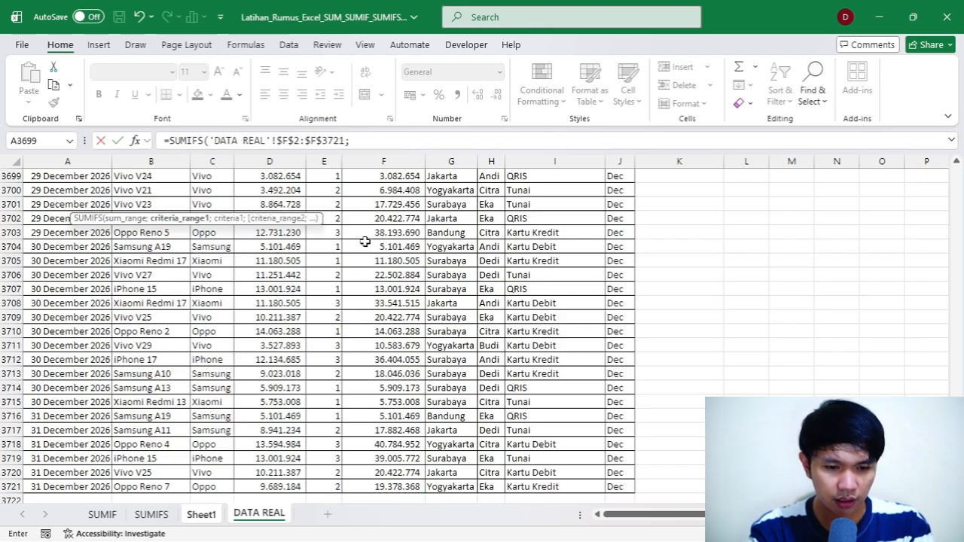
# Add the locked Sales column range 'DATA REAL'!$H$2:$H$3721 as the first criteria range of the SUMIFS formula.
pyautogui.click(484, 247)
pyautogui.hotkey('ctrl', 'Up')
pyautogui.press('Down')
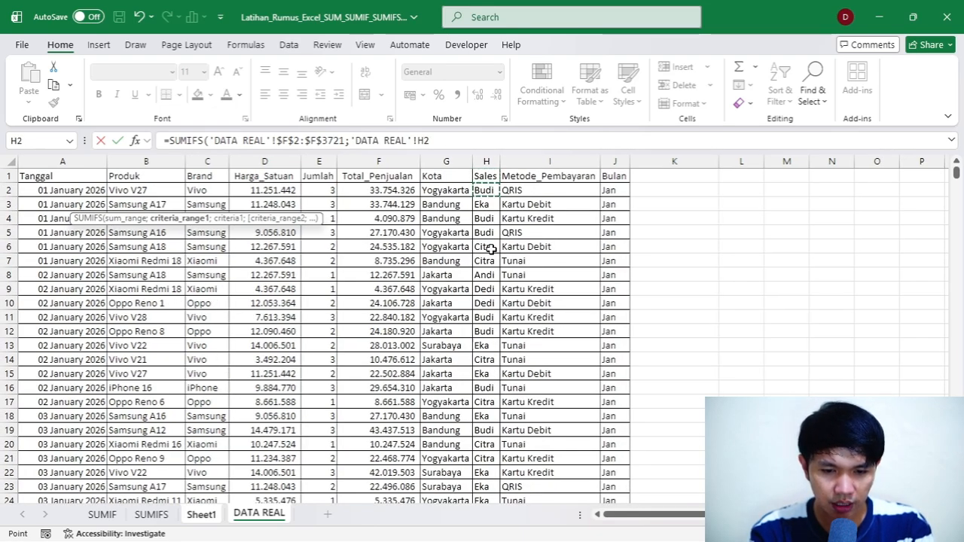
pyautogui.hotkey('ctrl', 'shift', 'Down')
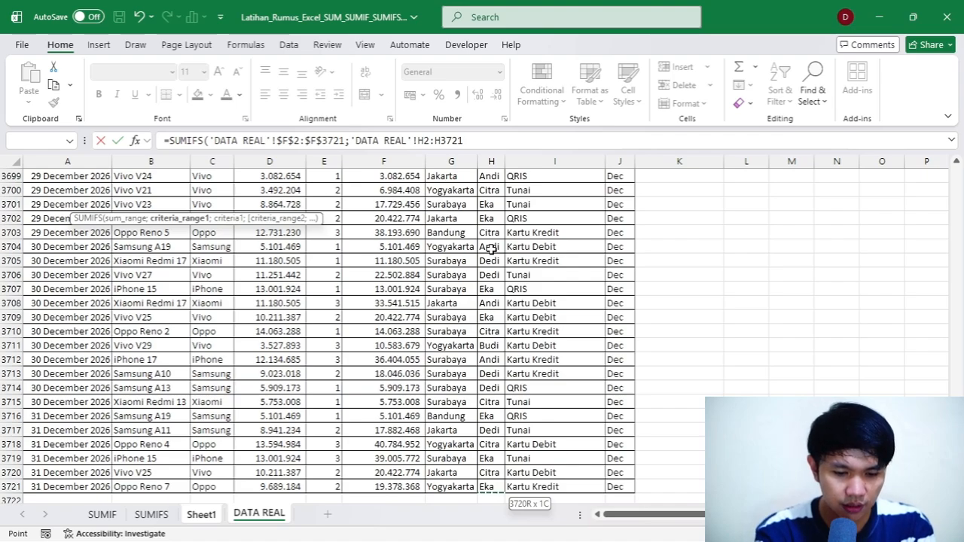
pyautogui.press('F4')
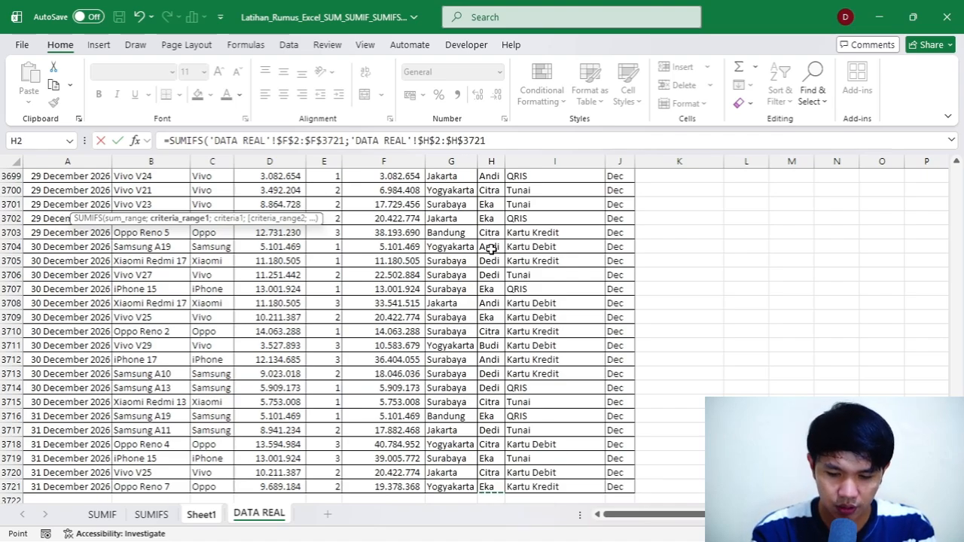
pyautogui.write(';')
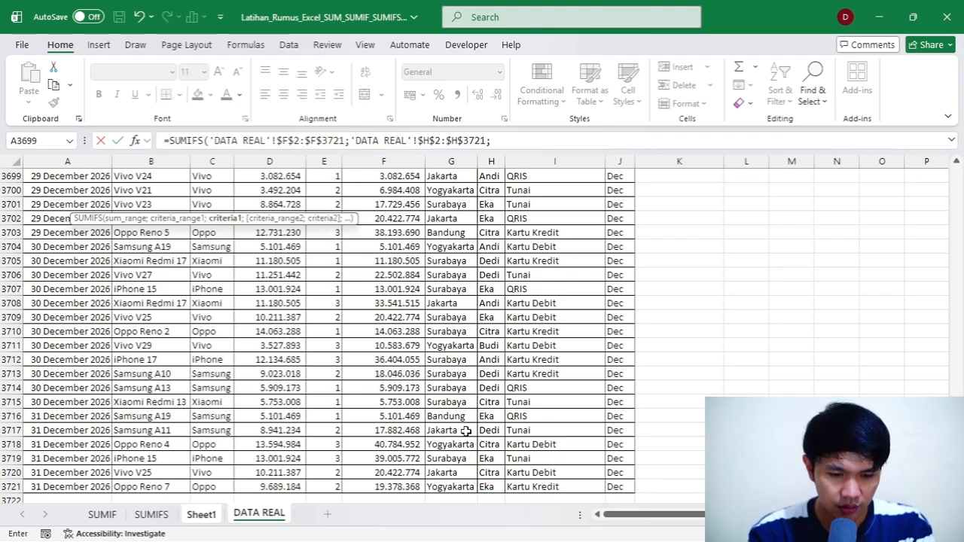
# Use the salesperson cell Sheet1!$A3, with only its column locked, as the first criterion of the SUMIFS formula.
pyautogui.click(201, 514)
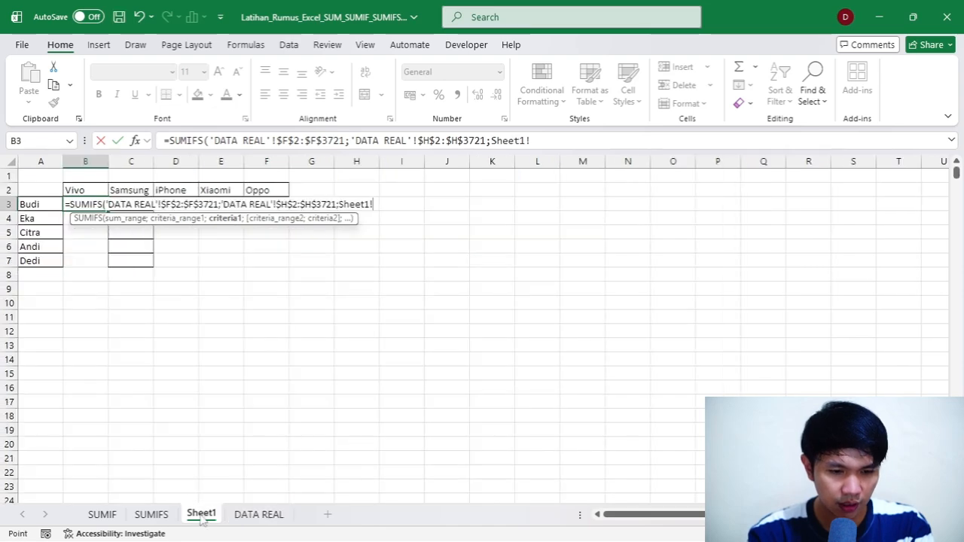
pyautogui.click(24, 205)
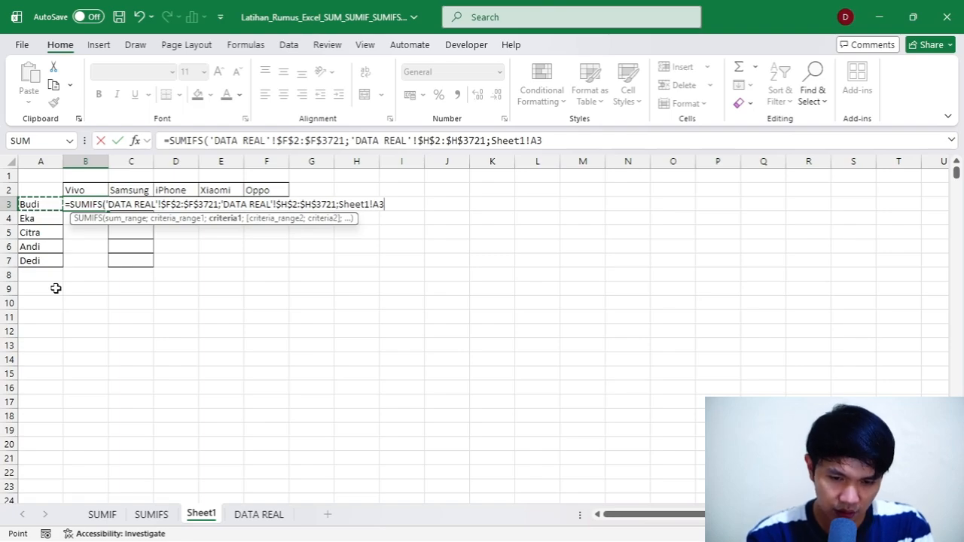
pyautogui.click(532, 141)
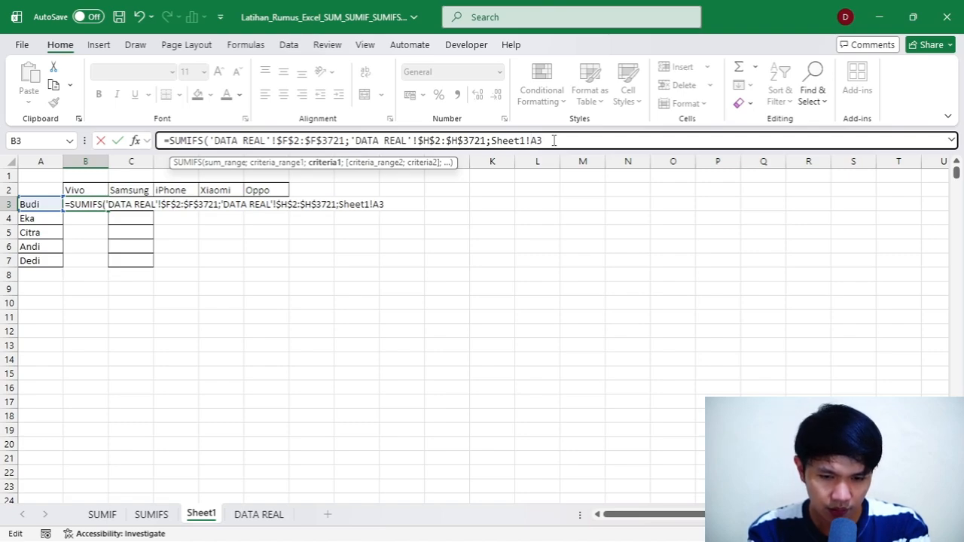
pyautogui.write('4')
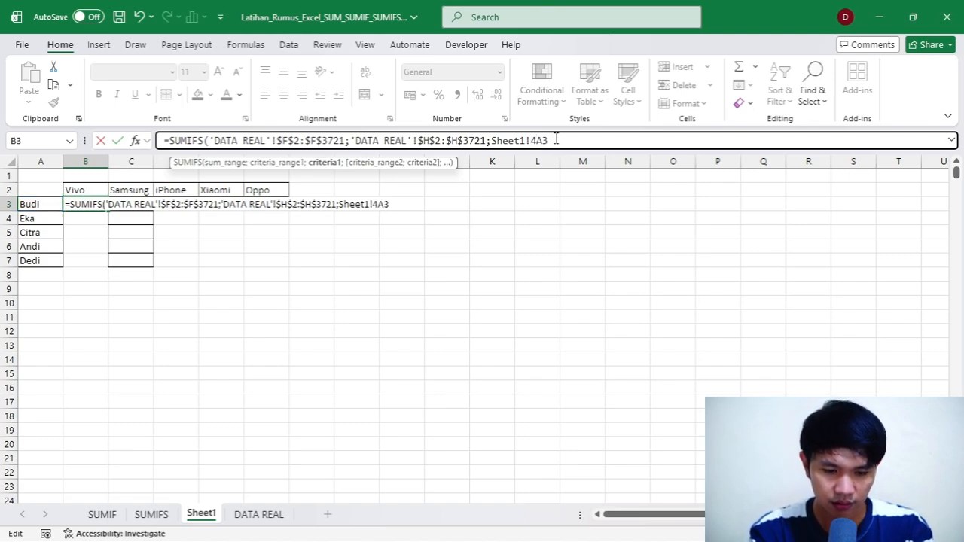
pyautogui.press('BackSpace')
pyautogui.write('$A3')
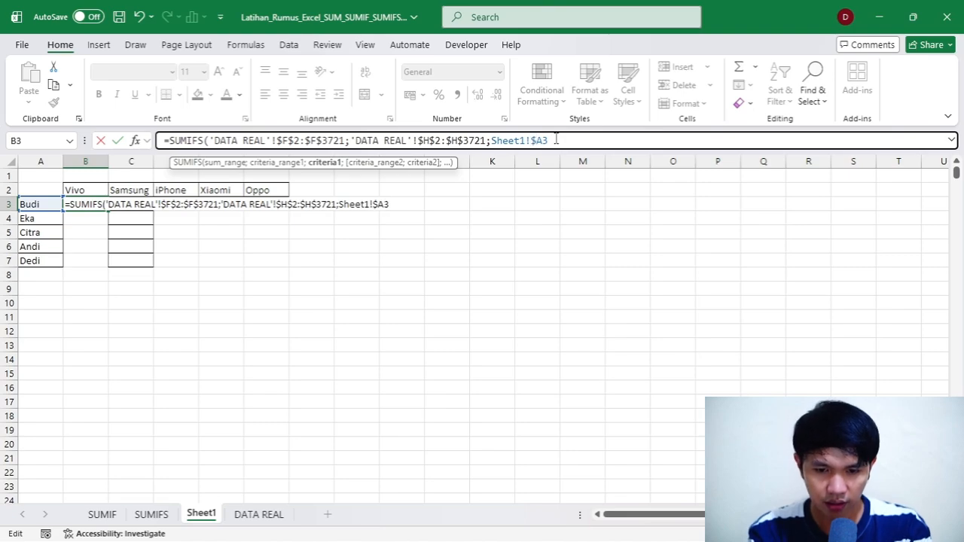
pyautogui.write(';')
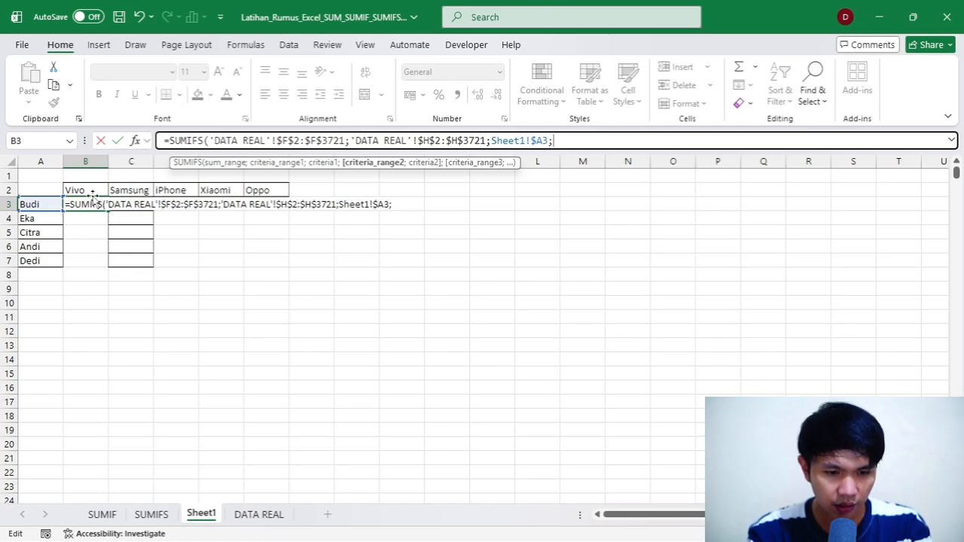
# Add the locked Brand column range 'DATA REAL'!$C$2:$C$3721 as the second criteria range, then return to Sheet1 for its criterion.
pyautogui.click(259, 514)
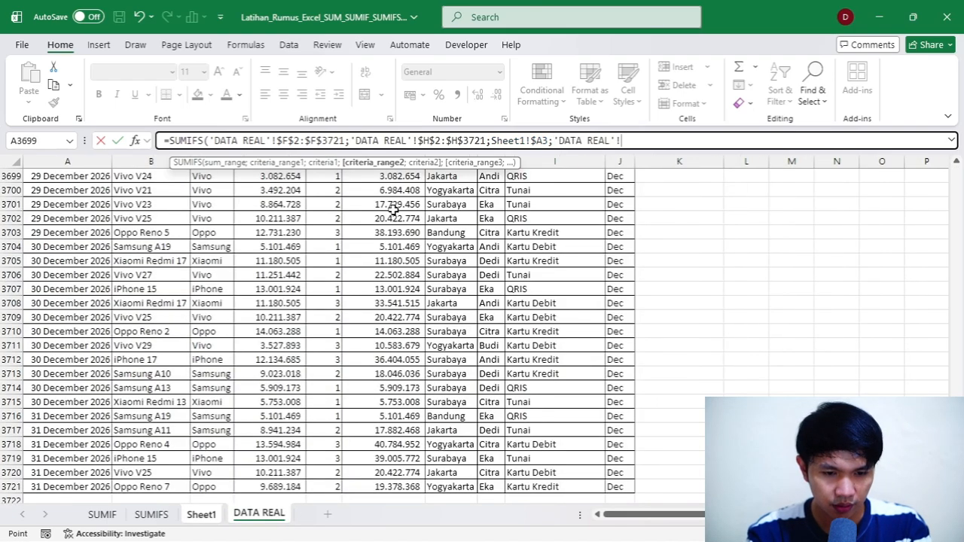
pyautogui.click(198, 246)
pyautogui.hotkey('ctrl', 'Up')
pyautogui.press('Down')
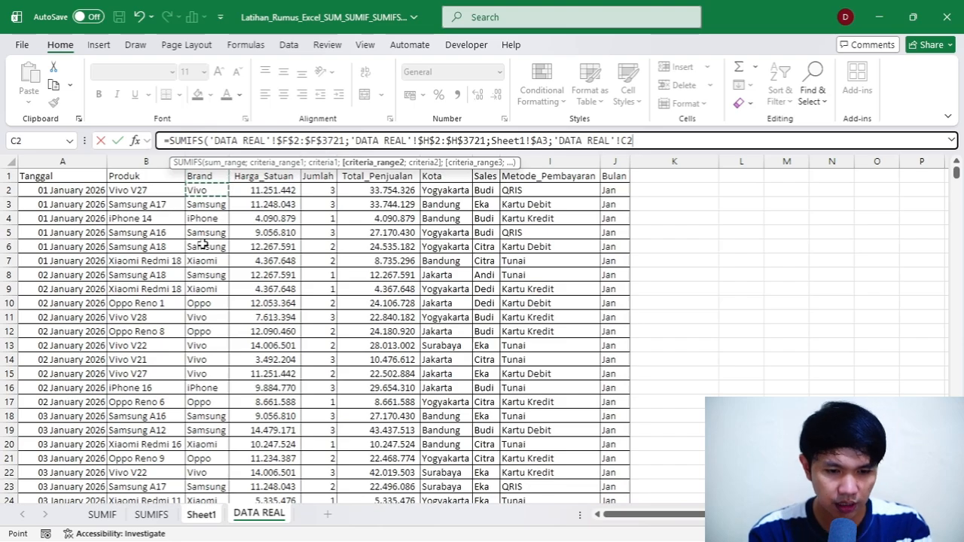
pyautogui.hotkey('ctrl', 'shift', 'Down')
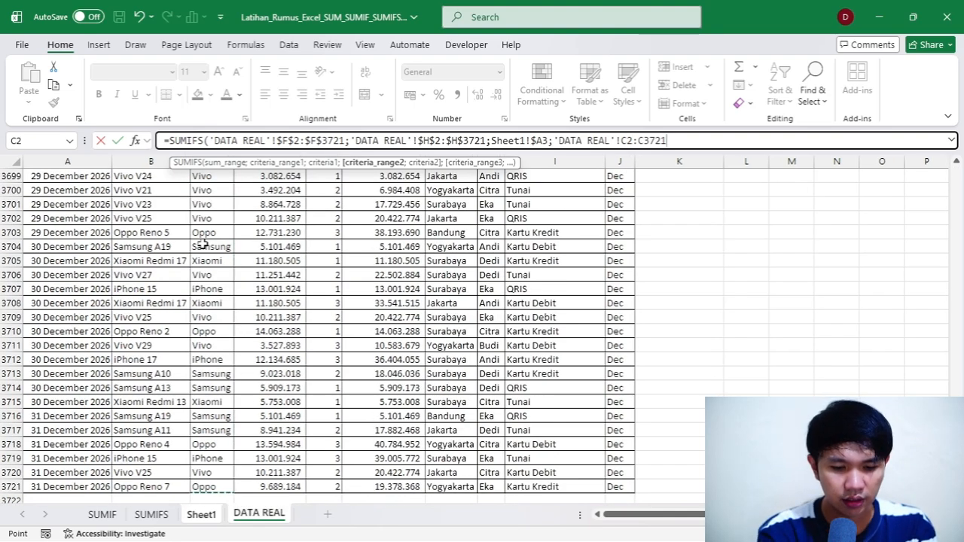
pyautogui.press('F4')
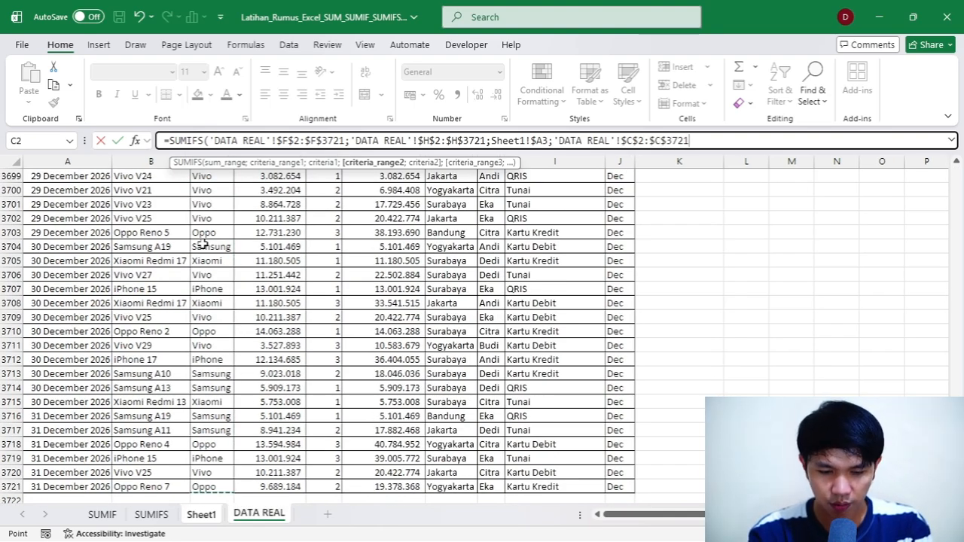
pyautogui.write(';')
pyautogui.click(201, 514)
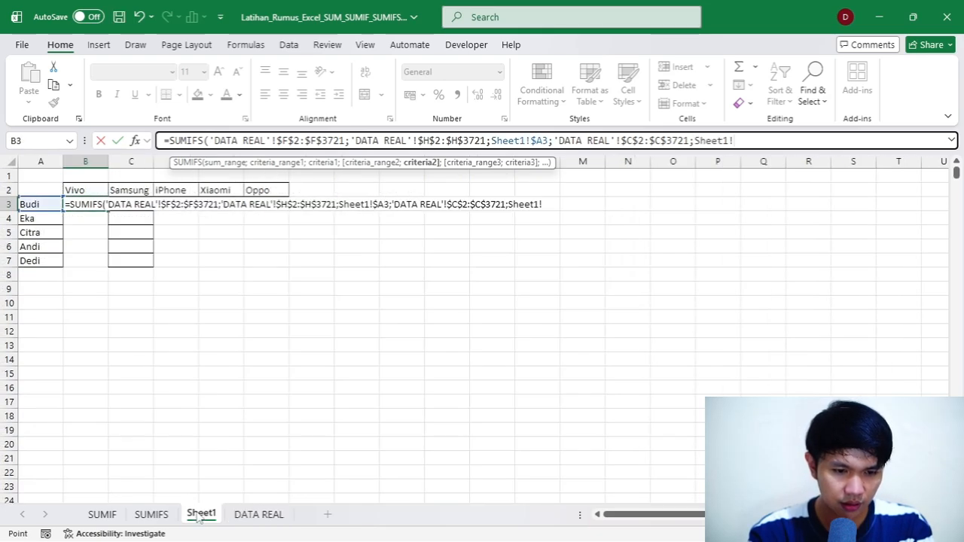
# Use the brand header Sheet1!B$2, with only its row locked, as the second criterion and complete the SUMIFS formula in B3.
pyautogui.click(72, 190)
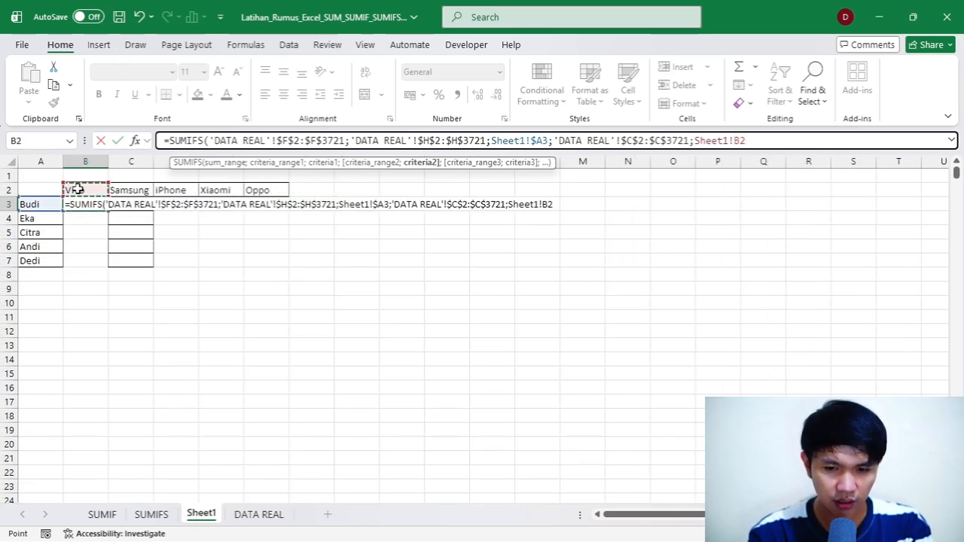
pyautogui.click(740, 140)
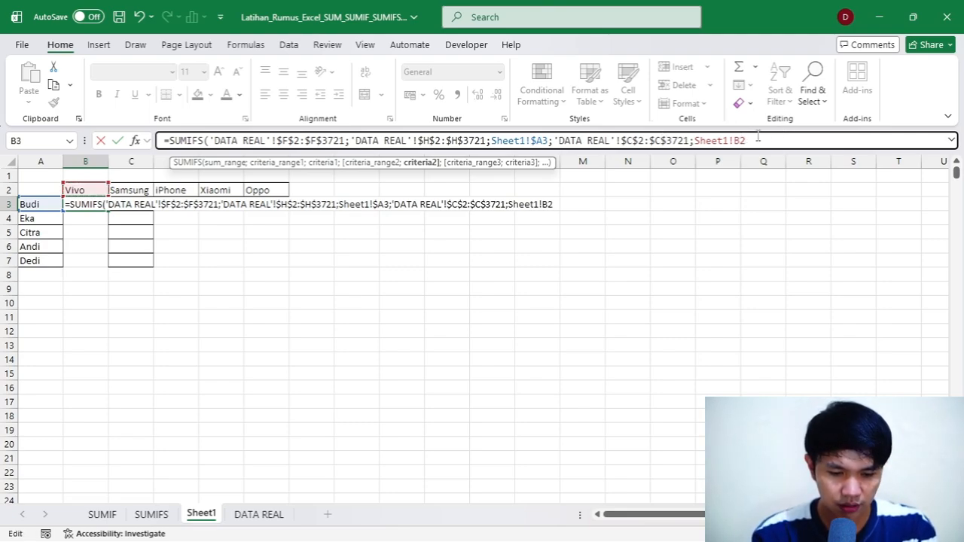
pyautogui.write('$')
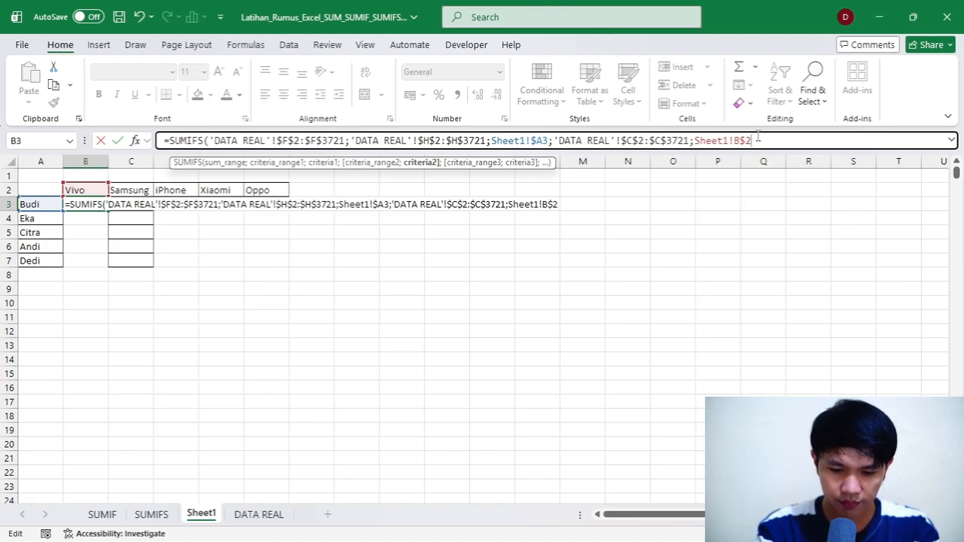
pyautogui.write(')')
pyautogui.press('Return')
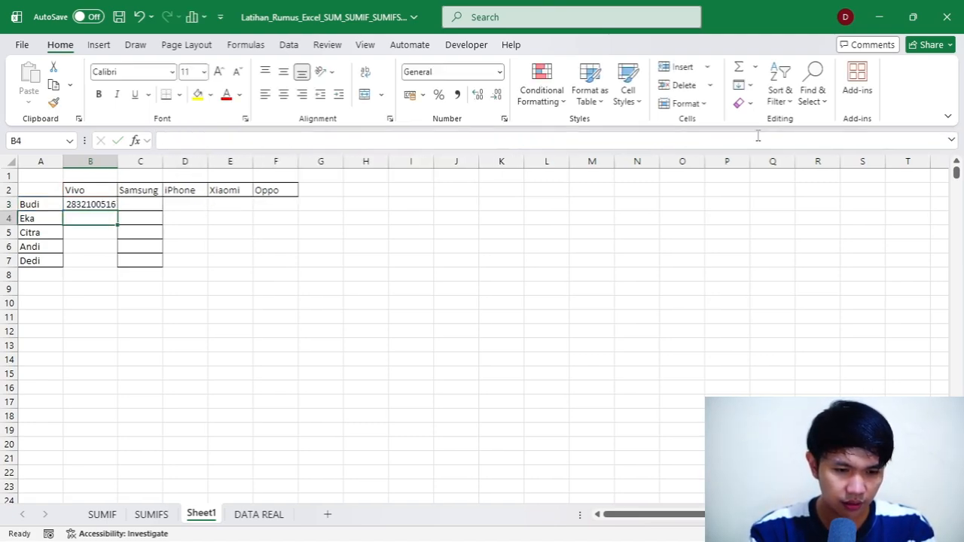
# Fill the B3 SUMIFS formula across B3:F7 and apply the Comma style without decimals to the results.
pyautogui.click(92, 205)
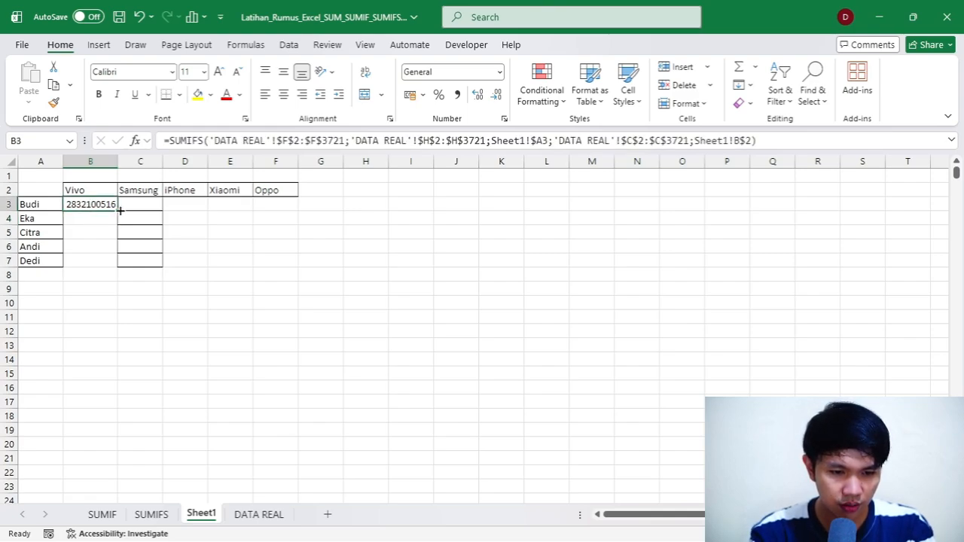
pyautogui.moveTo(116, 211); pyautogui.dragTo(282, 263)
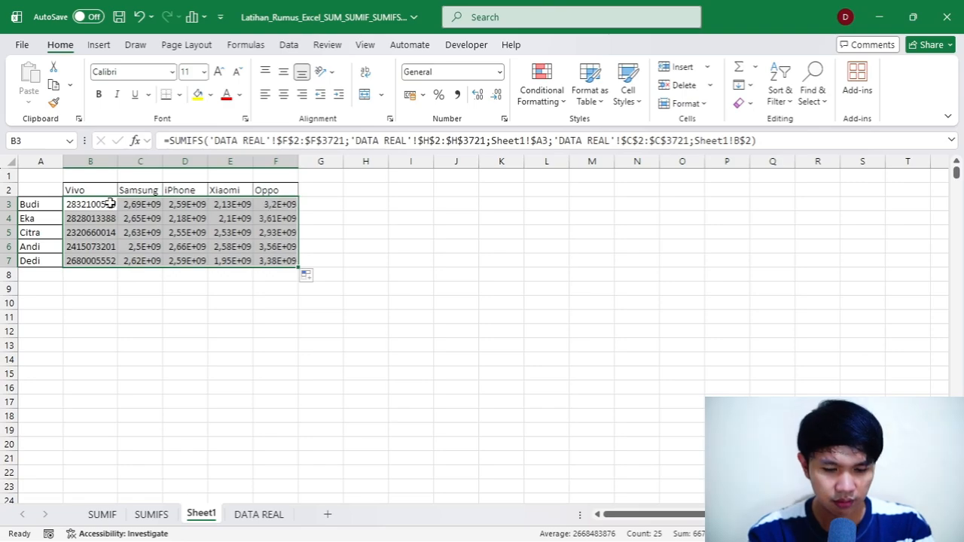
pyautogui.hotkey('alt', 'h')
pyautogui.press('k')
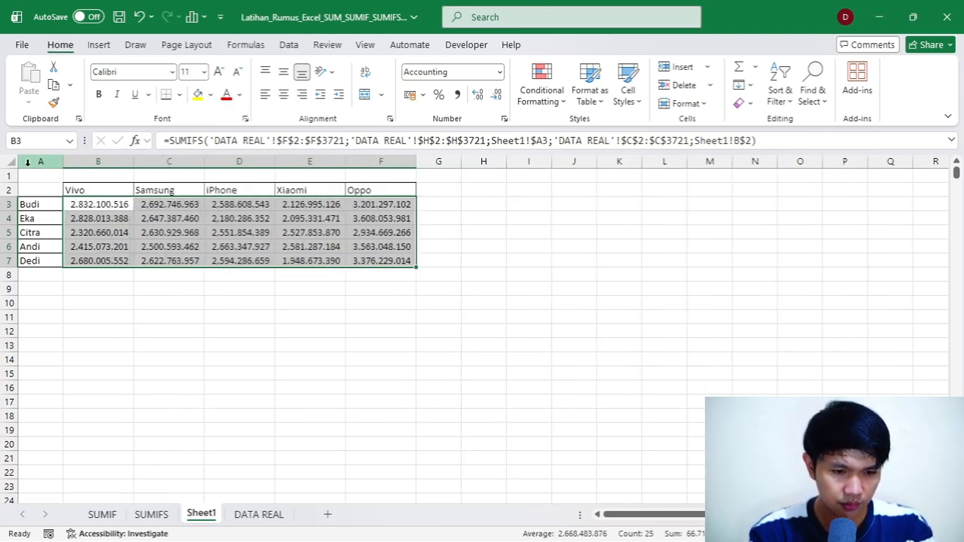
# Autofit the widths of all columns on Sheet1.
pyautogui.click(10, 162)
pyautogui.doubleClick(64, 161)
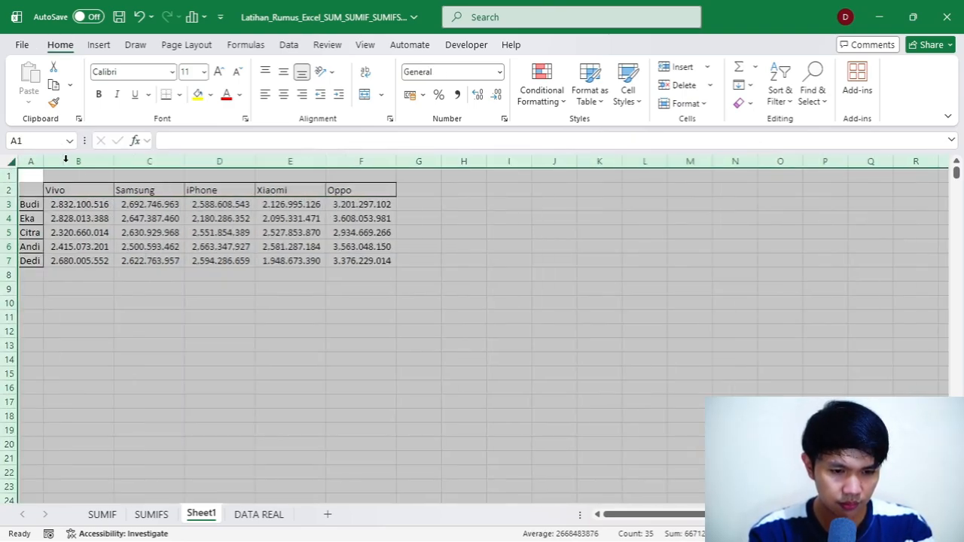
pyautogui.click(96, 276)
# Add AutoSum totals in row 8 beneath each brand column of the range B3:F7.
pyautogui.press('Left')
pyautogui.press('Up')
pyautogui.press('Up')
pyautogui.press('Up')
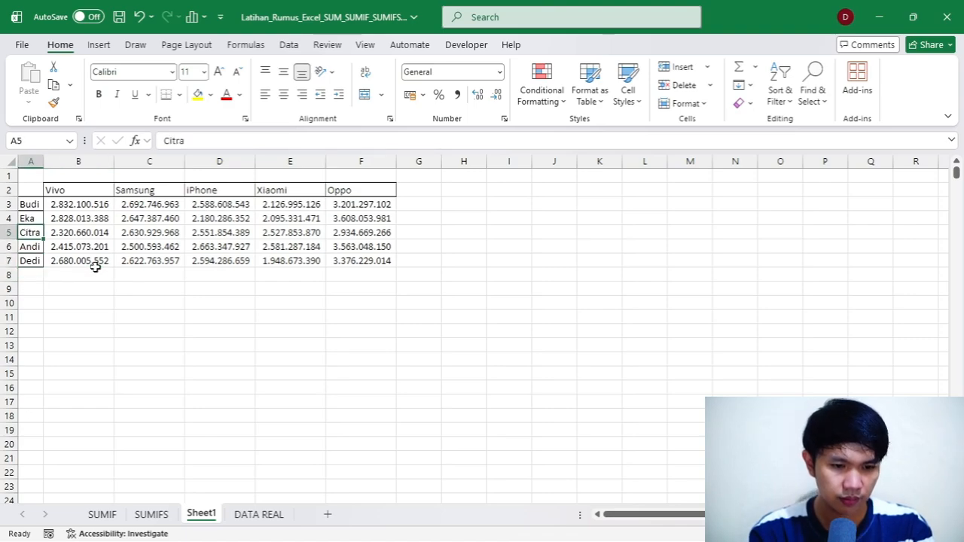
pyautogui.press('Up')
pyautogui.press('Up')
pyautogui.press('Right')
pyautogui.hotkey('ctrl', 'shift', 'Right')
pyautogui.hotkey('ctrl', 'shift', 'Down')
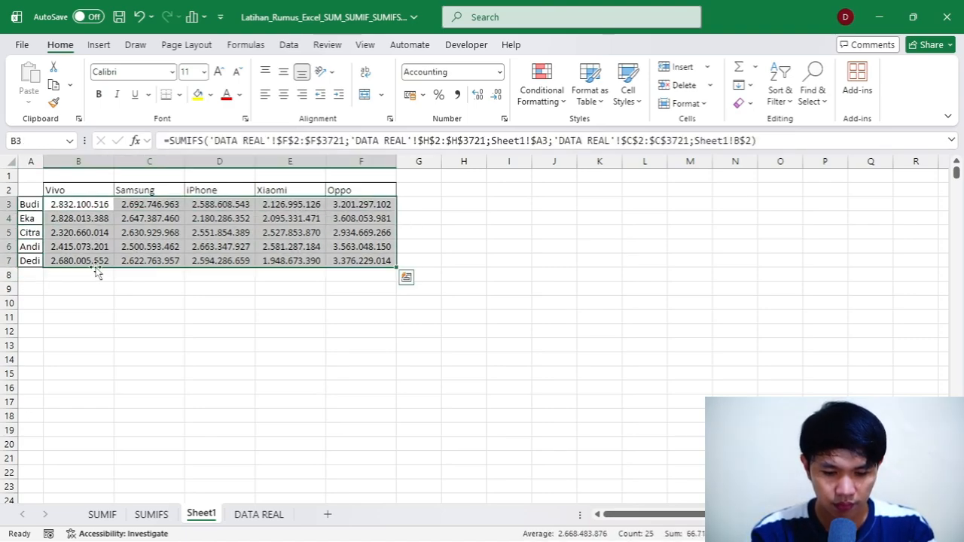
pyautogui.hotkey('alt', '=')
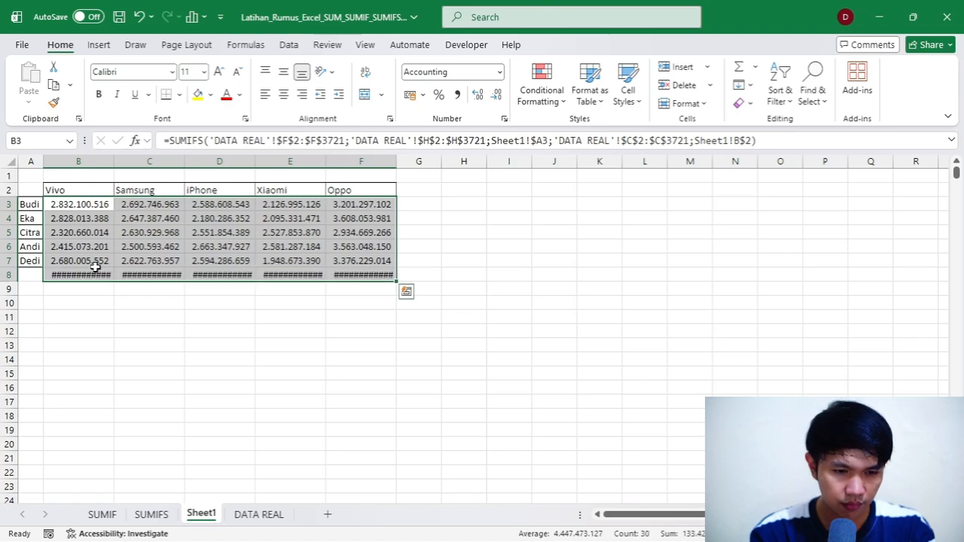
# Refit all column widths to the row 8 totals and check the formula of the iPhone total in D8.
pyautogui.click(10, 159)
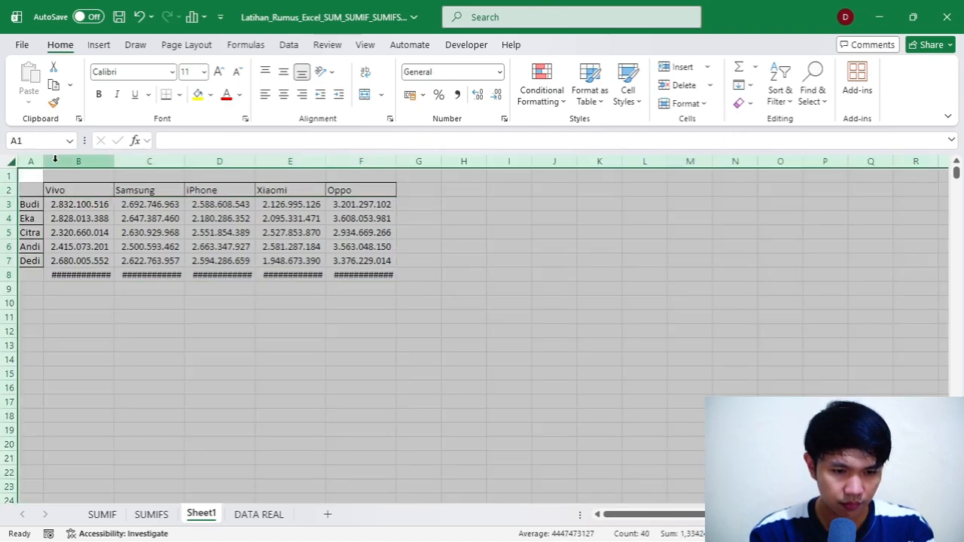
pyautogui.doubleClick(43, 160)
pyautogui.click(302, 278)
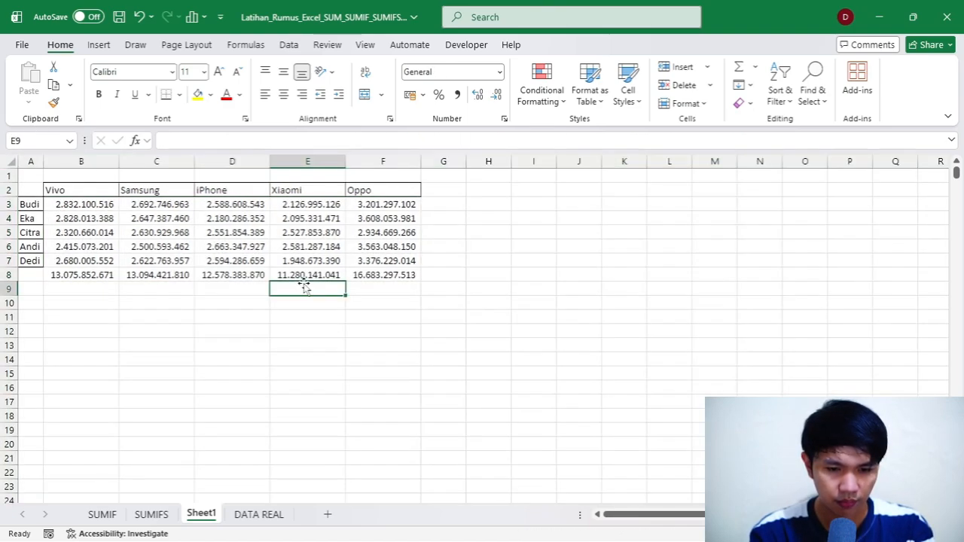
pyautogui.click(239, 275)
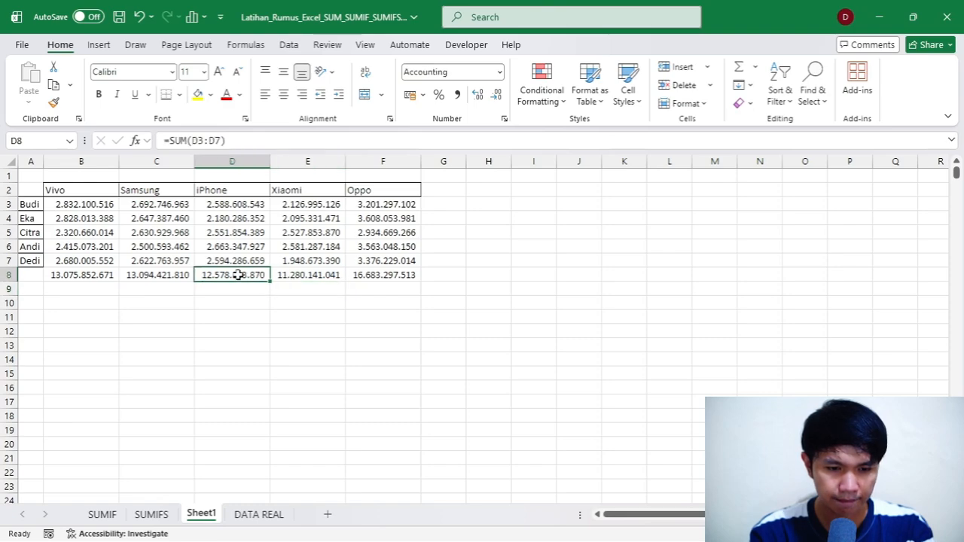
# Examine the row-locked reference B$2 in the SUMIFS formula of cell B3.
pyautogui.click(86, 207)
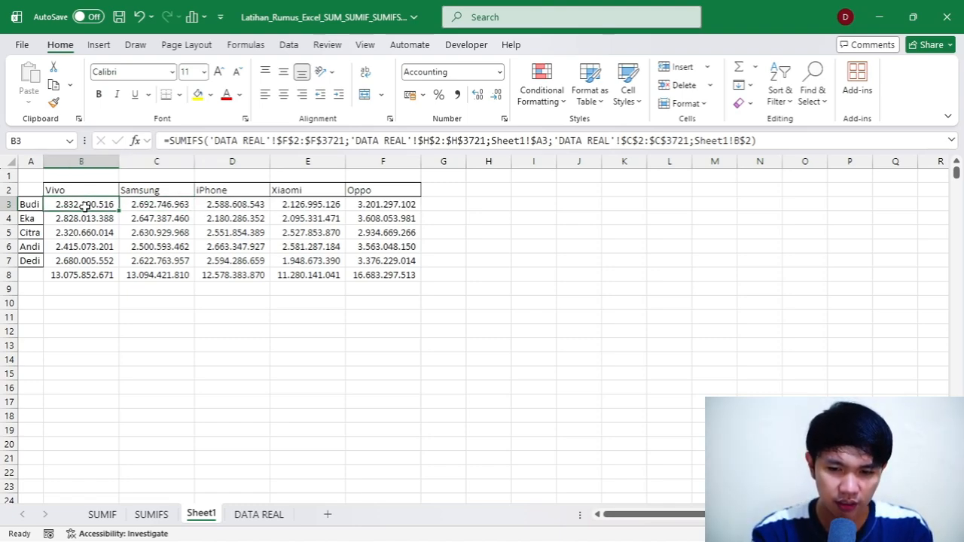
pyautogui.click(734, 141)
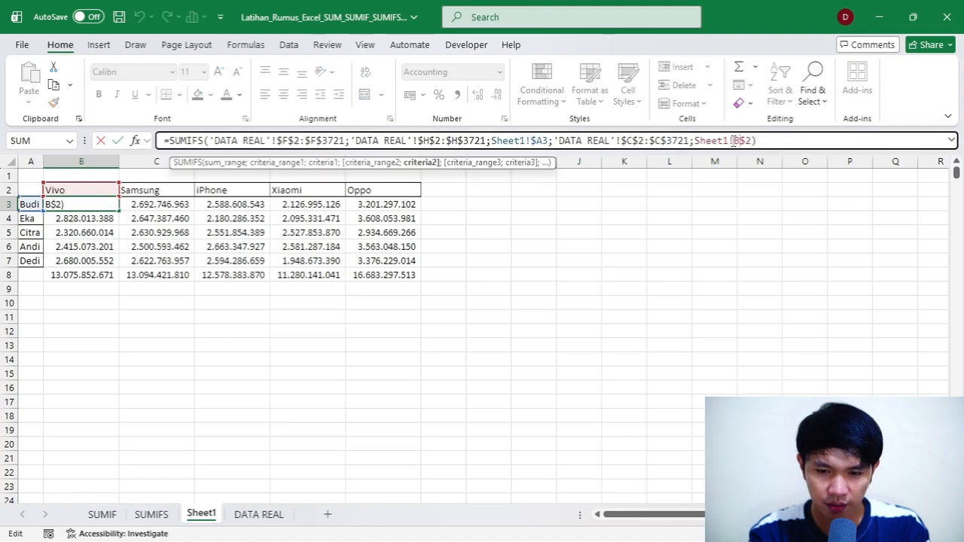
pyautogui.click(734, 141)
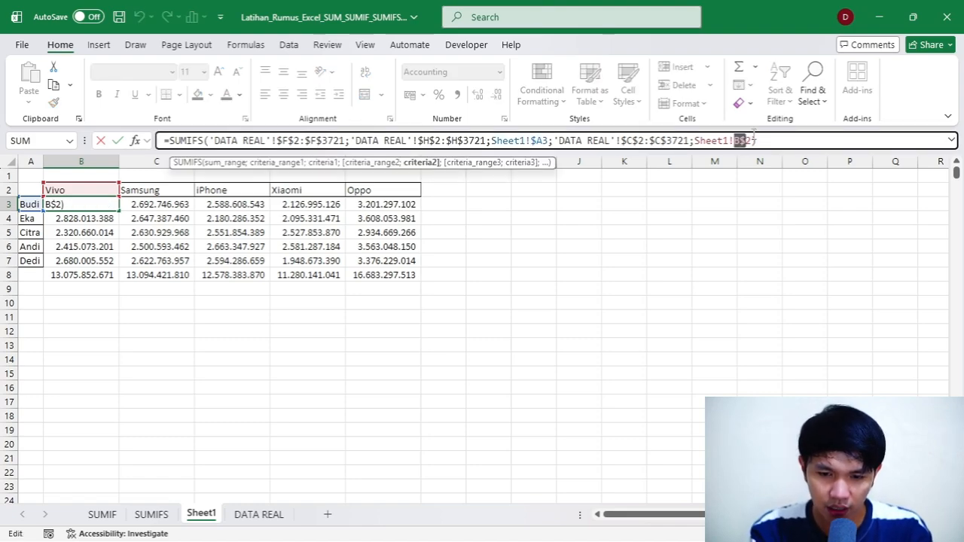
pyautogui.hotkey('shift', 'Left')
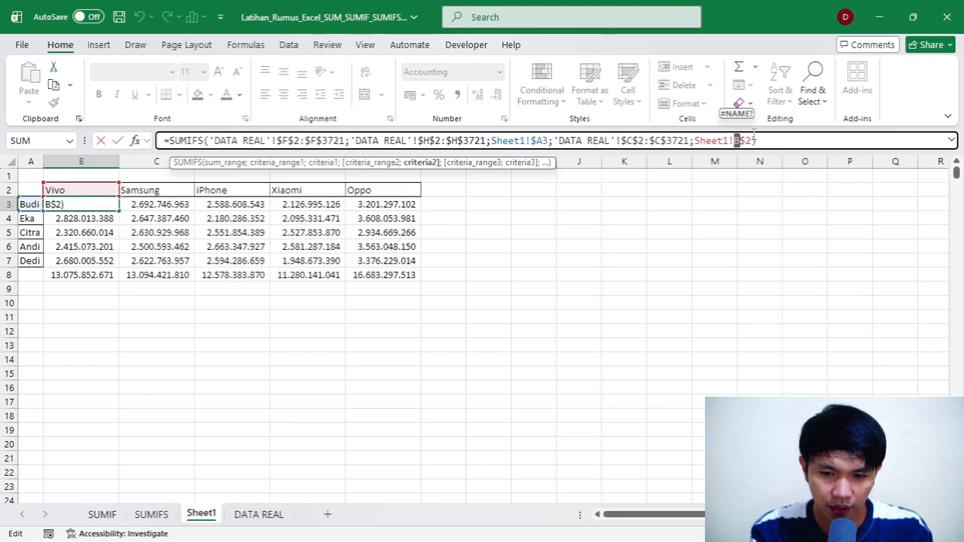
pyautogui.hotkey('shift', 'Right')
pyautogui.hotkey('shift', 'Right')
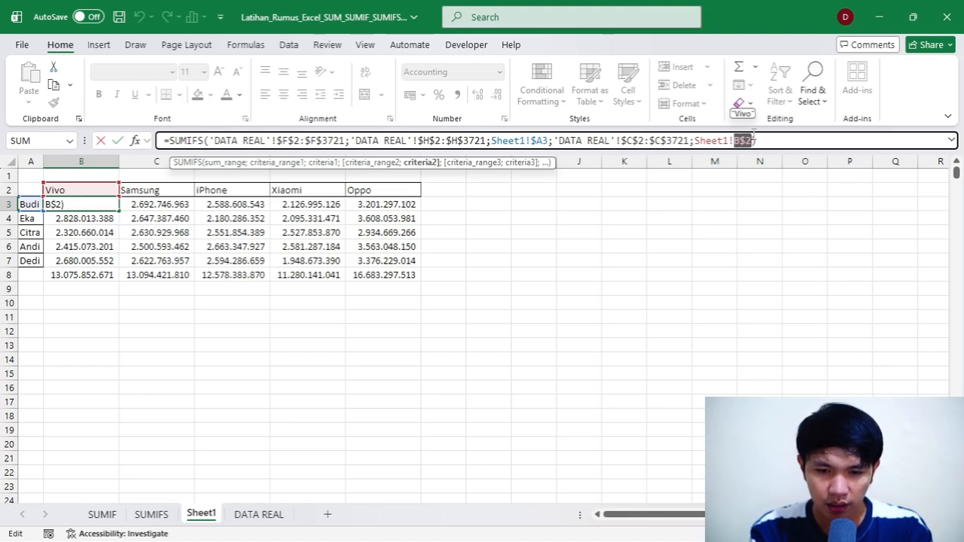
# Examine the column-locked reference $A3 used as the first criterion in the B3 formula.
pyautogui.hotkey('ctrl', 'Left')
pyautogui.hotkey('ctrl', 'Left')
pyautogui.hotkey('ctrl', 'Left')
pyautogui.hotkey('ctrl', 'Left')
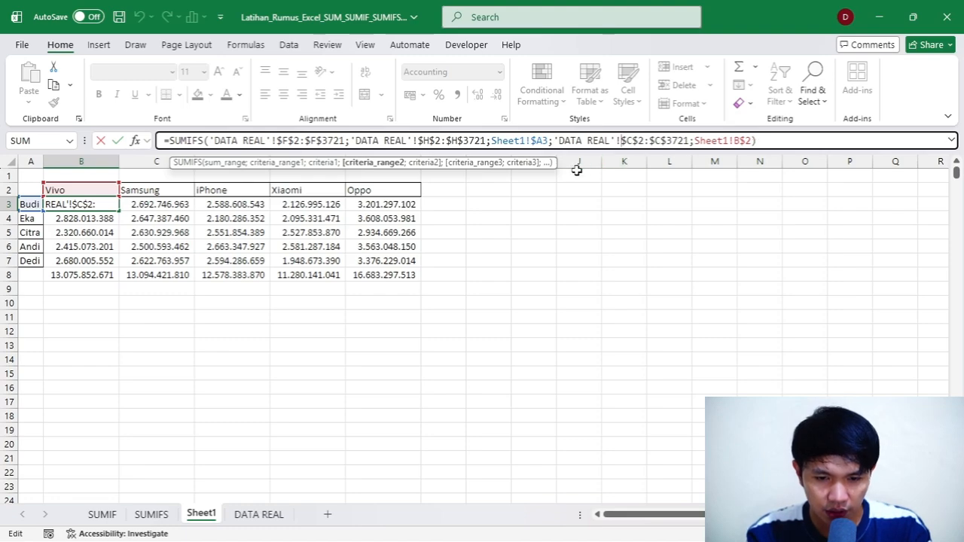
pyautogui.click(531, 141)
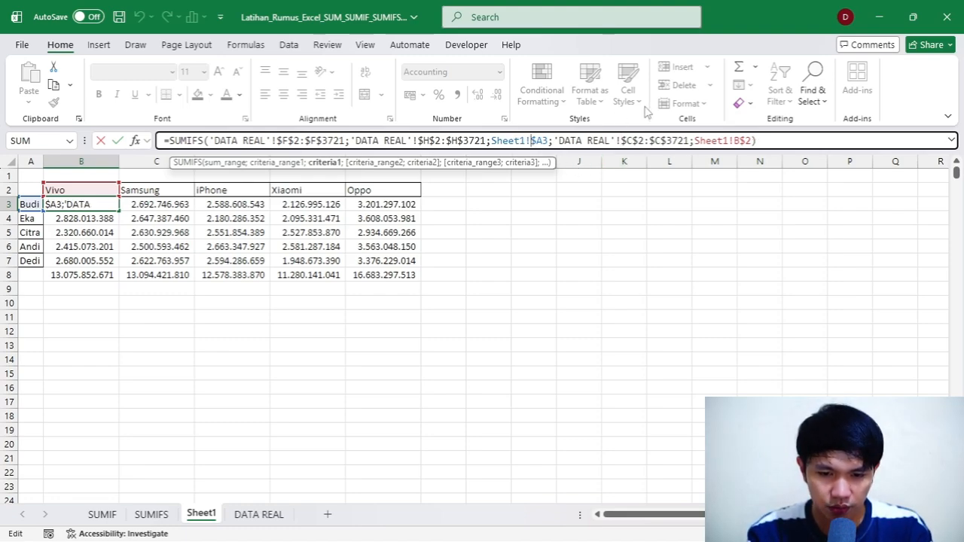
pyautogui.hotkey('shift', 'Right')
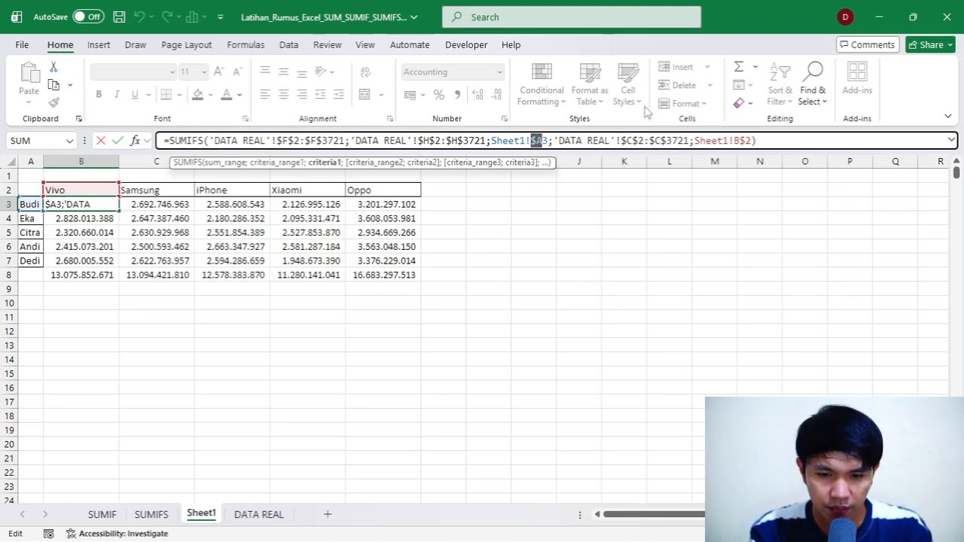
pyautogui.hotkey('shift', 'Right')
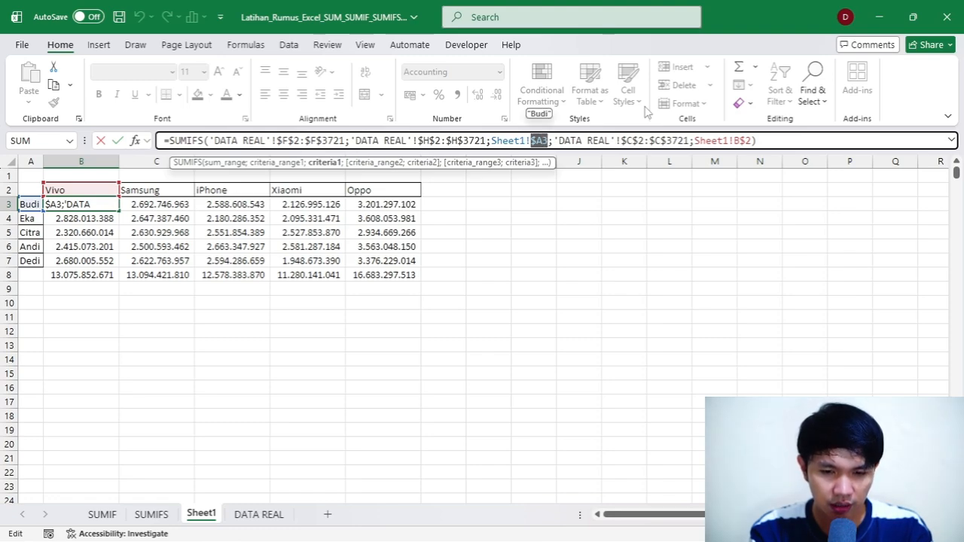
pyautogui.hotkey('shift', 'Left')
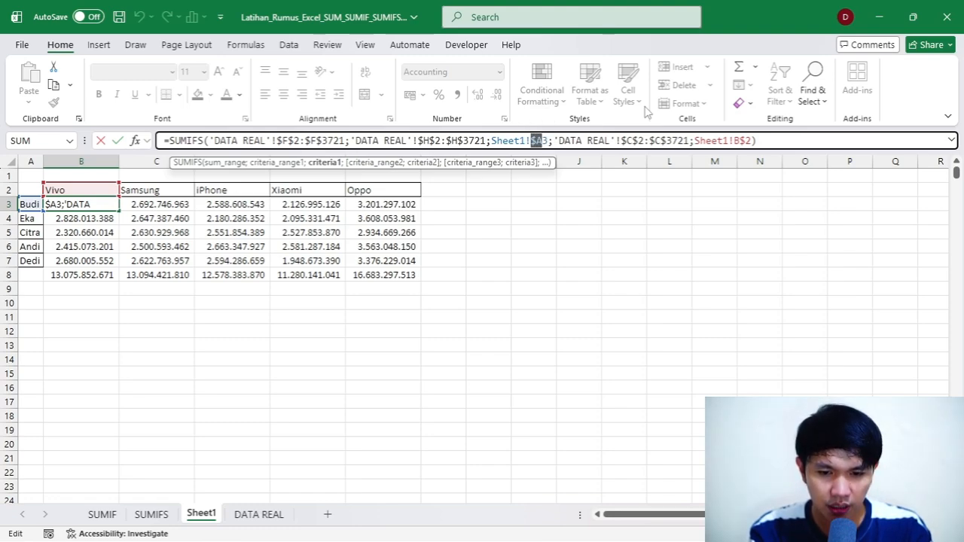
# Examine the fully locked reference $C$2 in the second criteria range, then leave the B3 formula as it is.
pyautogui.press('Right')
pyautogui.press('Right')
pyautogui.press('Right')
pyautogui.press('Right')
pyautogui.press('Right')
pyautogui.press('Right')
pyautogui.press('Right')
pyautogui.press('Right')
pyautogui.press('Right')
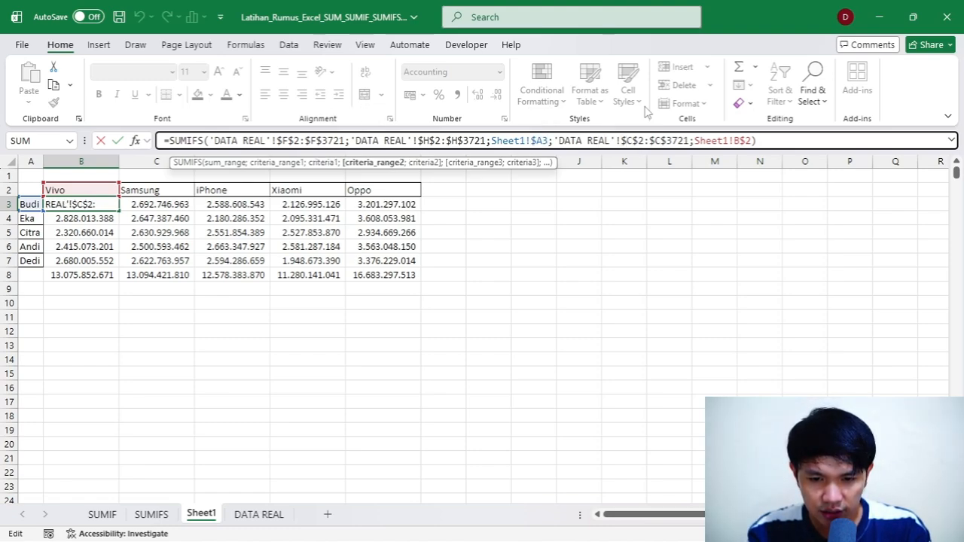
pyautogui.hotkey('shift', 'Right')
pyautogui.hotkey('shift', 'Right')
pyautogui.hotkey('shift', 'Right')
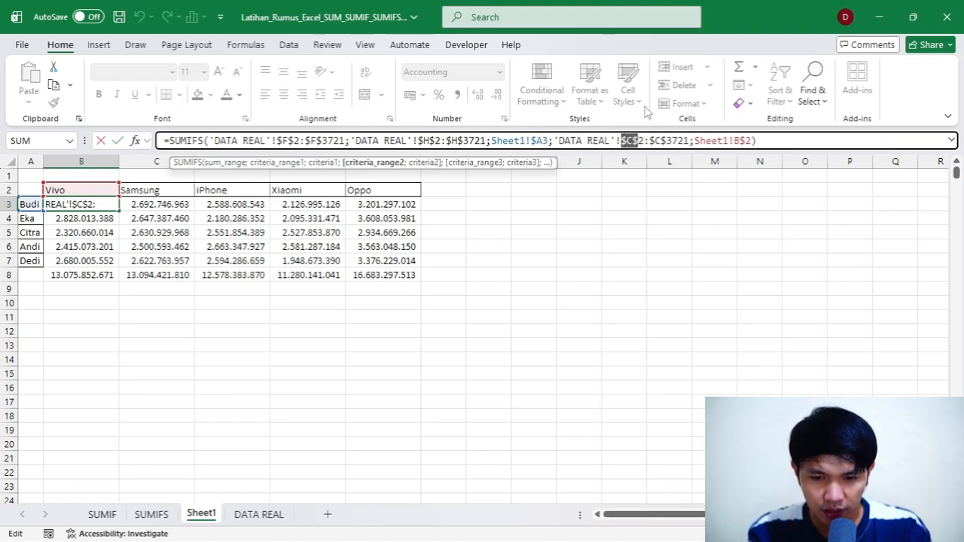
pyautogui.hotkey('shift', 'Left')
pyautogui.hotkey('shift', 'Right')
pyautogui.hotkey('shift', 'Right')
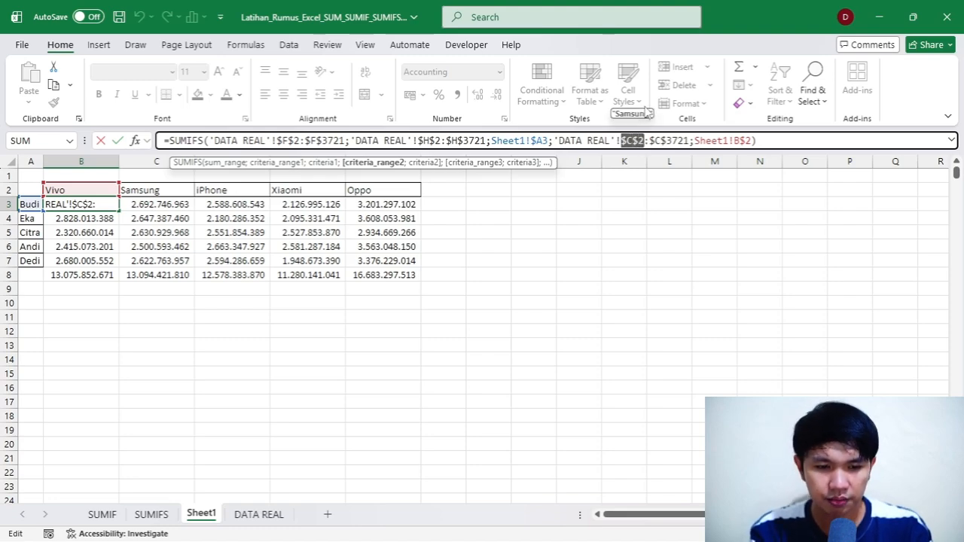
pyautogui.hotkey('ctrl', 'Return')
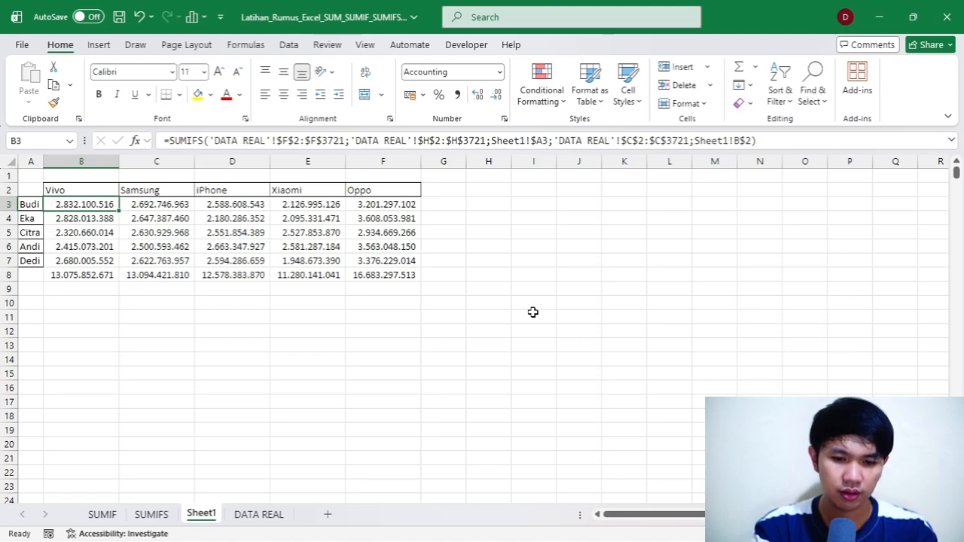